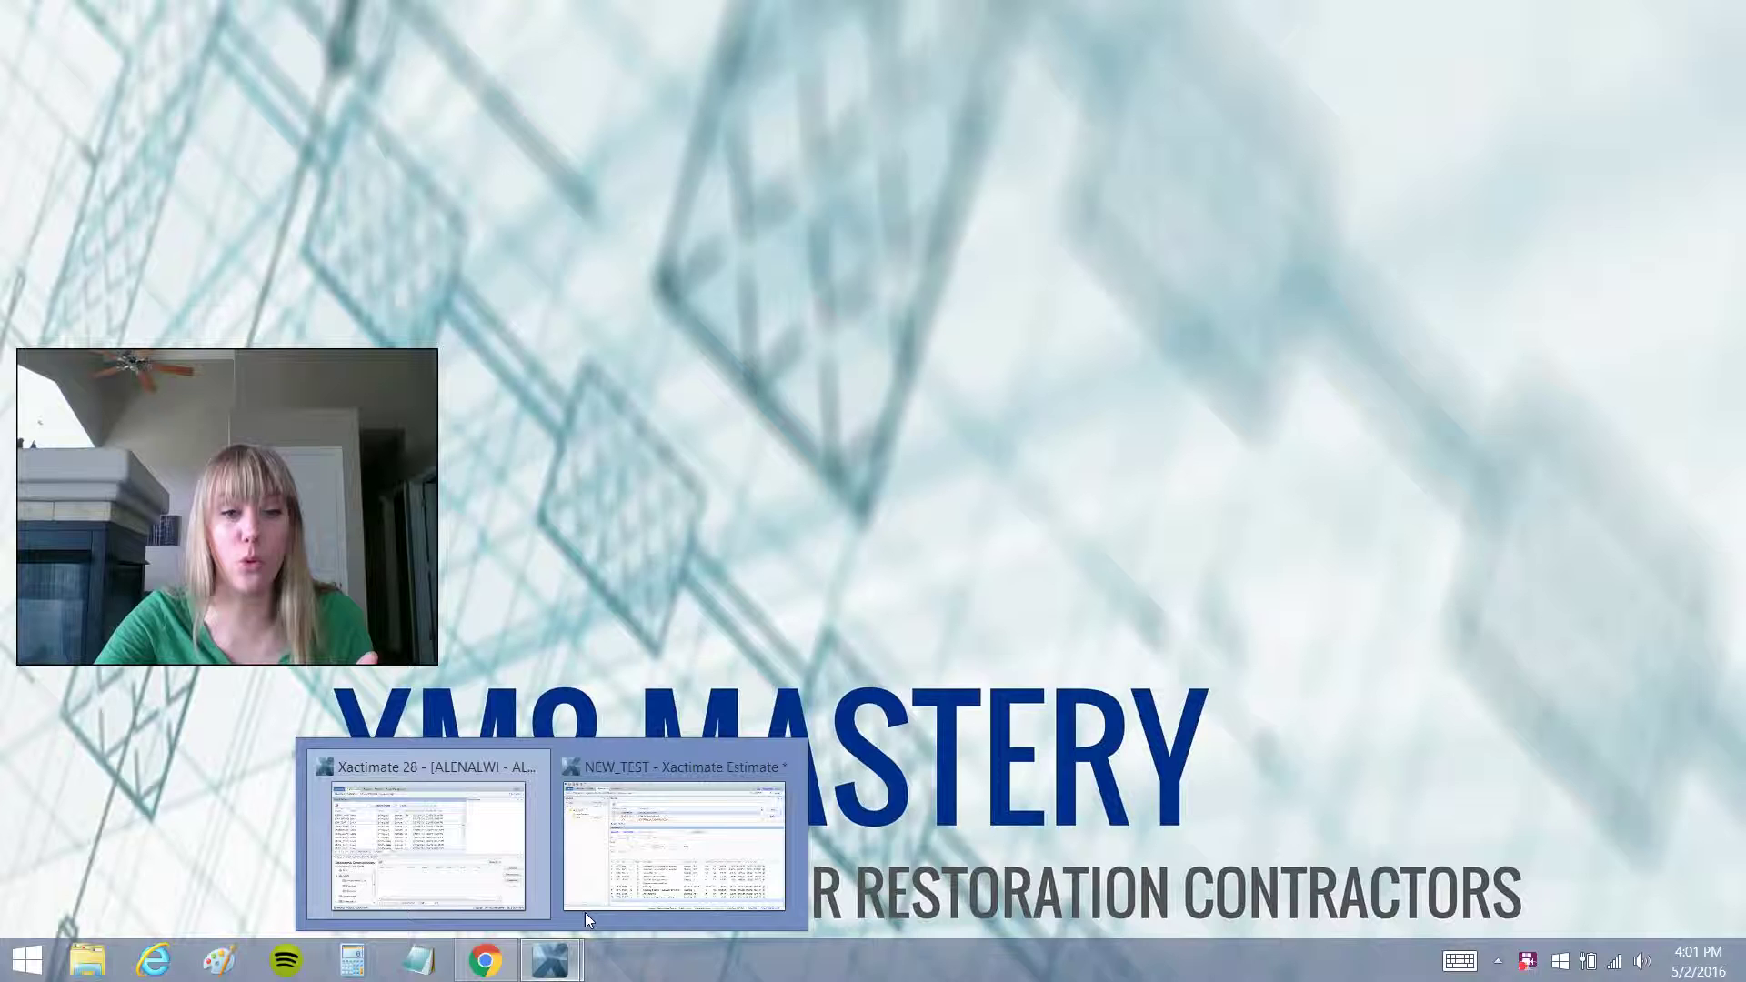
# Bring the NEW_TEST estimate to the front, showing the Roof group totalling $7,517.70.
pyautogui.click(637, 846)
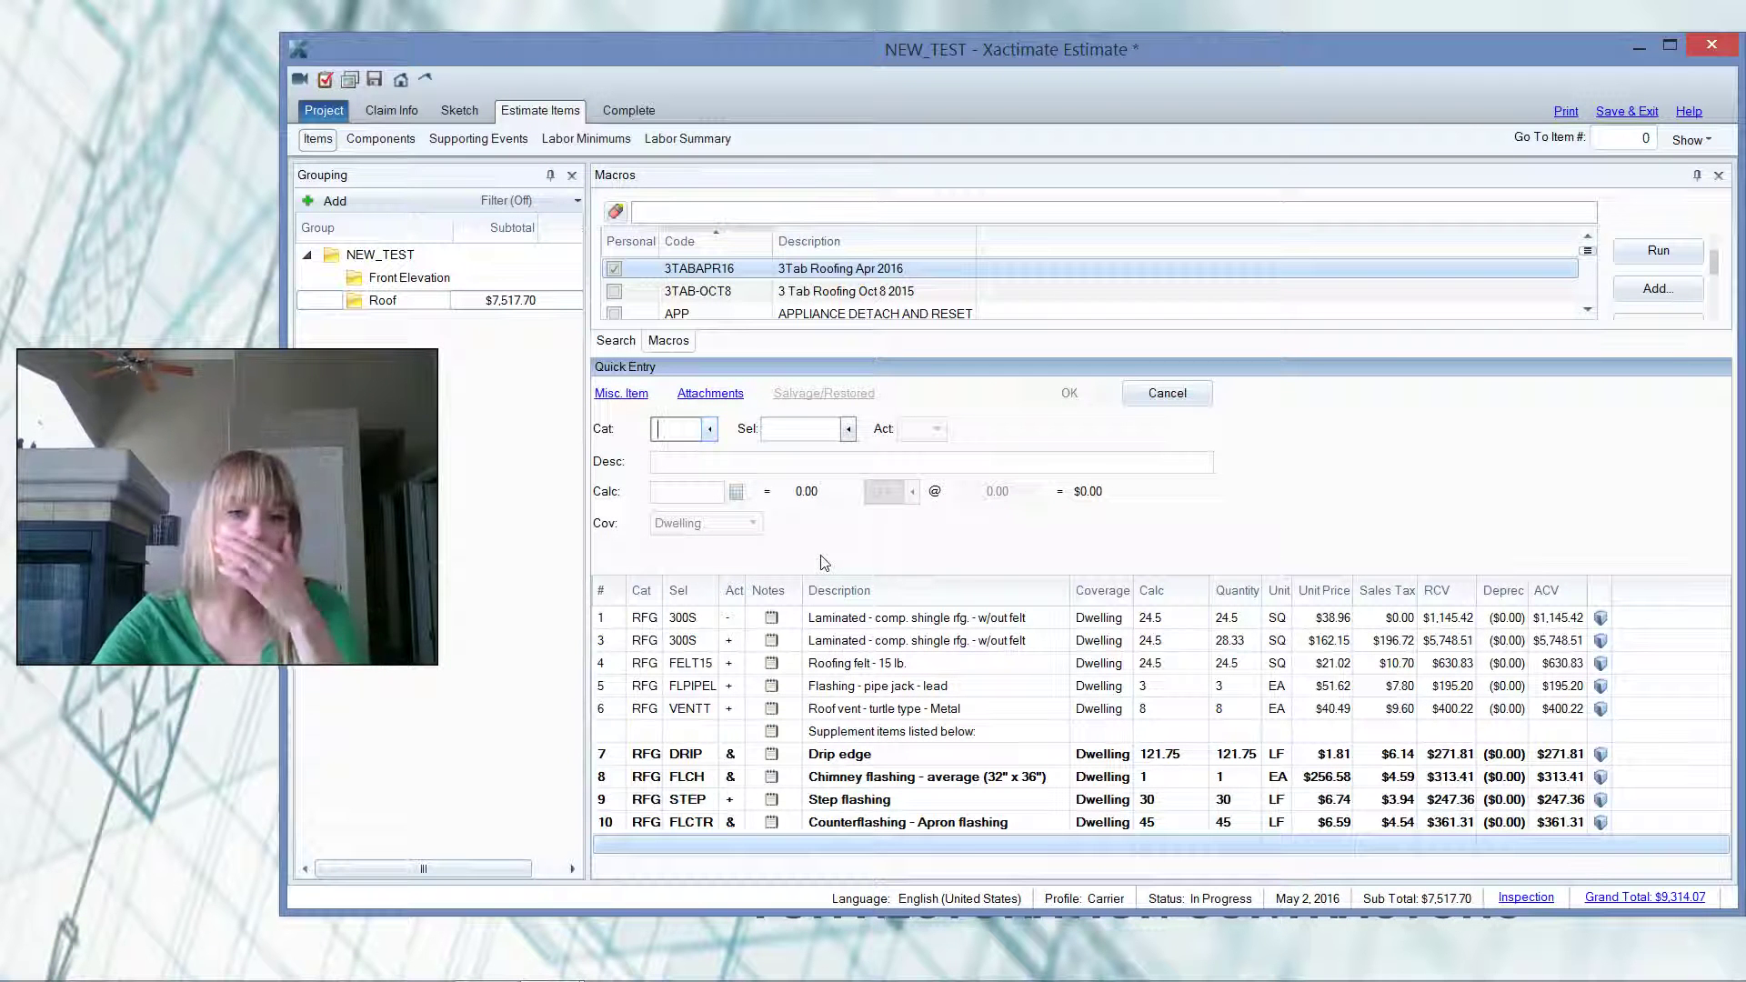
# Select the original roof line items 1–6, then clear the selection.
pyautogui.click(610, 624)
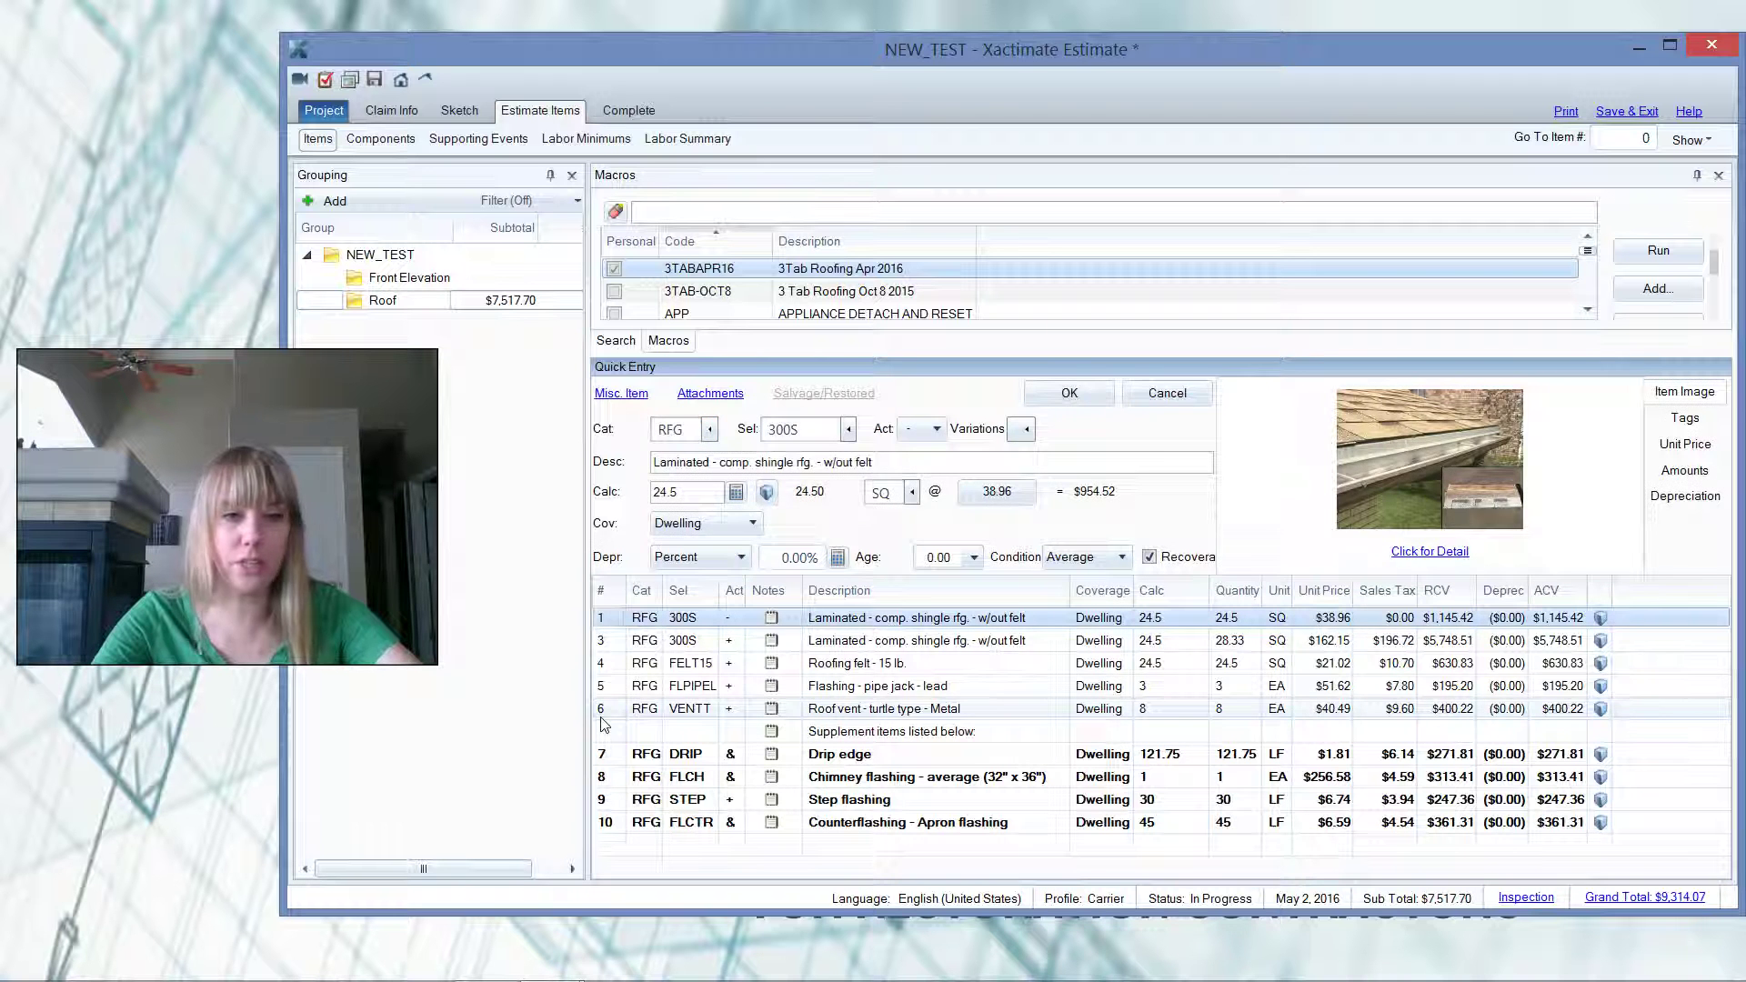
pyautogui.keyDown('shift'); pyautogui.click(602, 715); pyautogui.keyUp('shift')
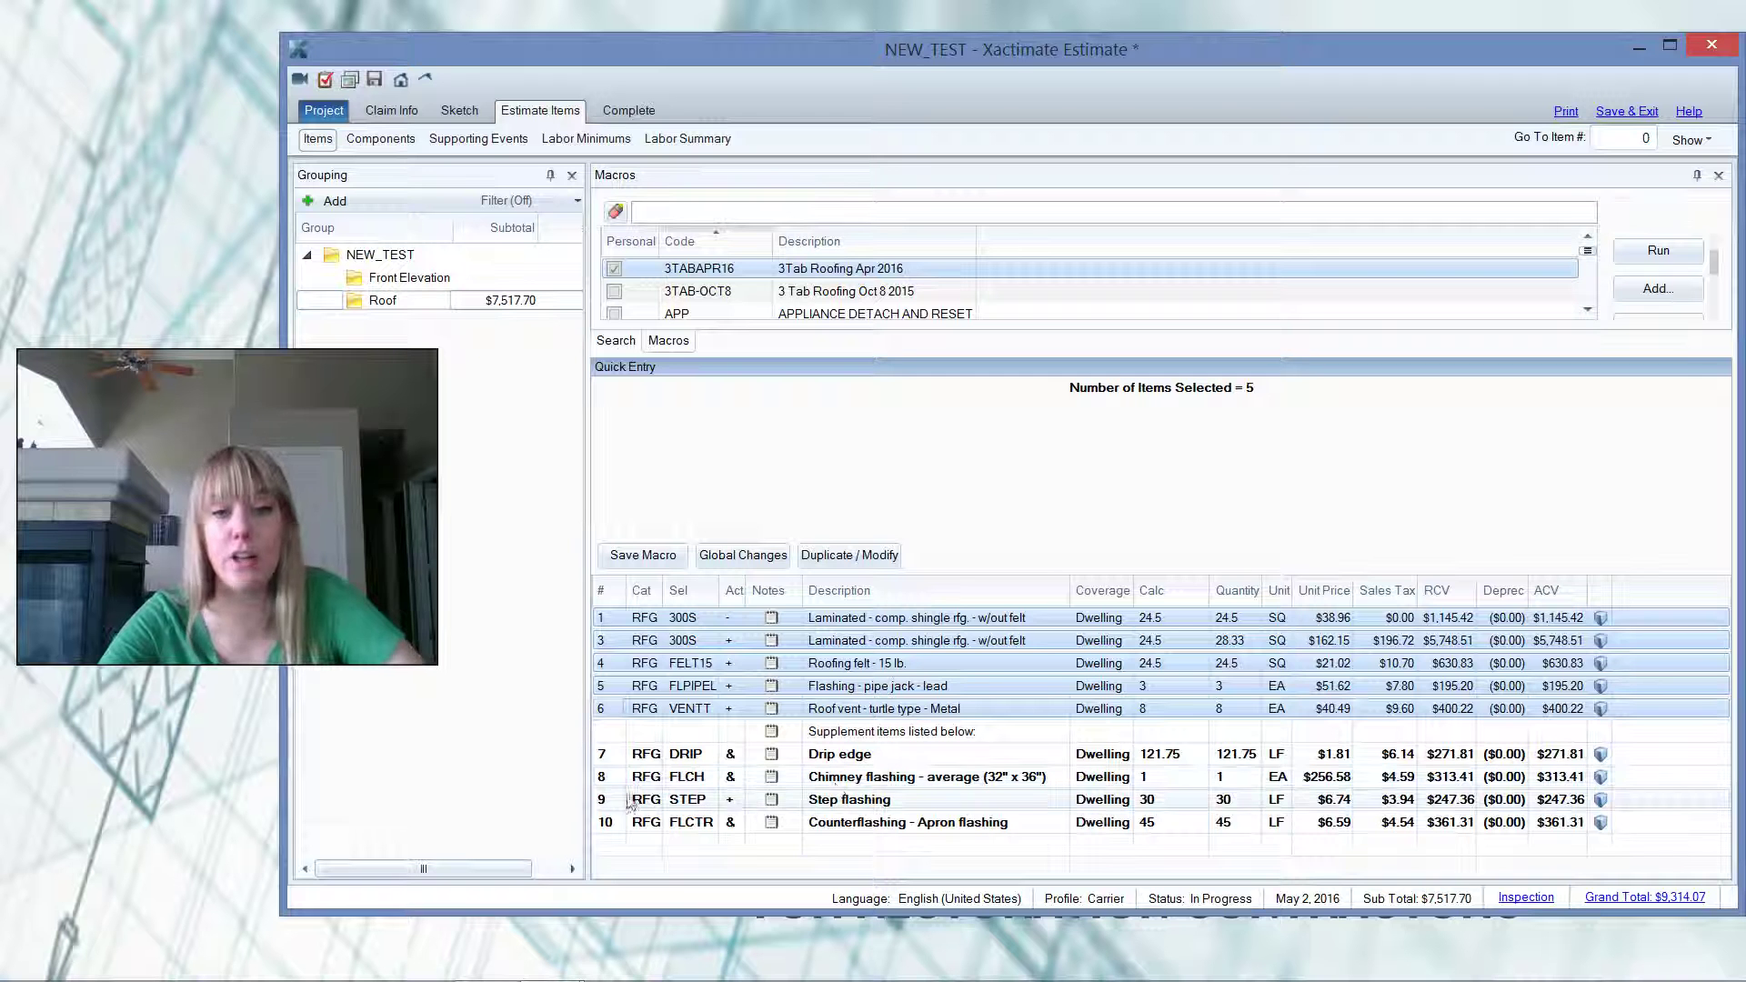
pyautogui.click(612, 846)
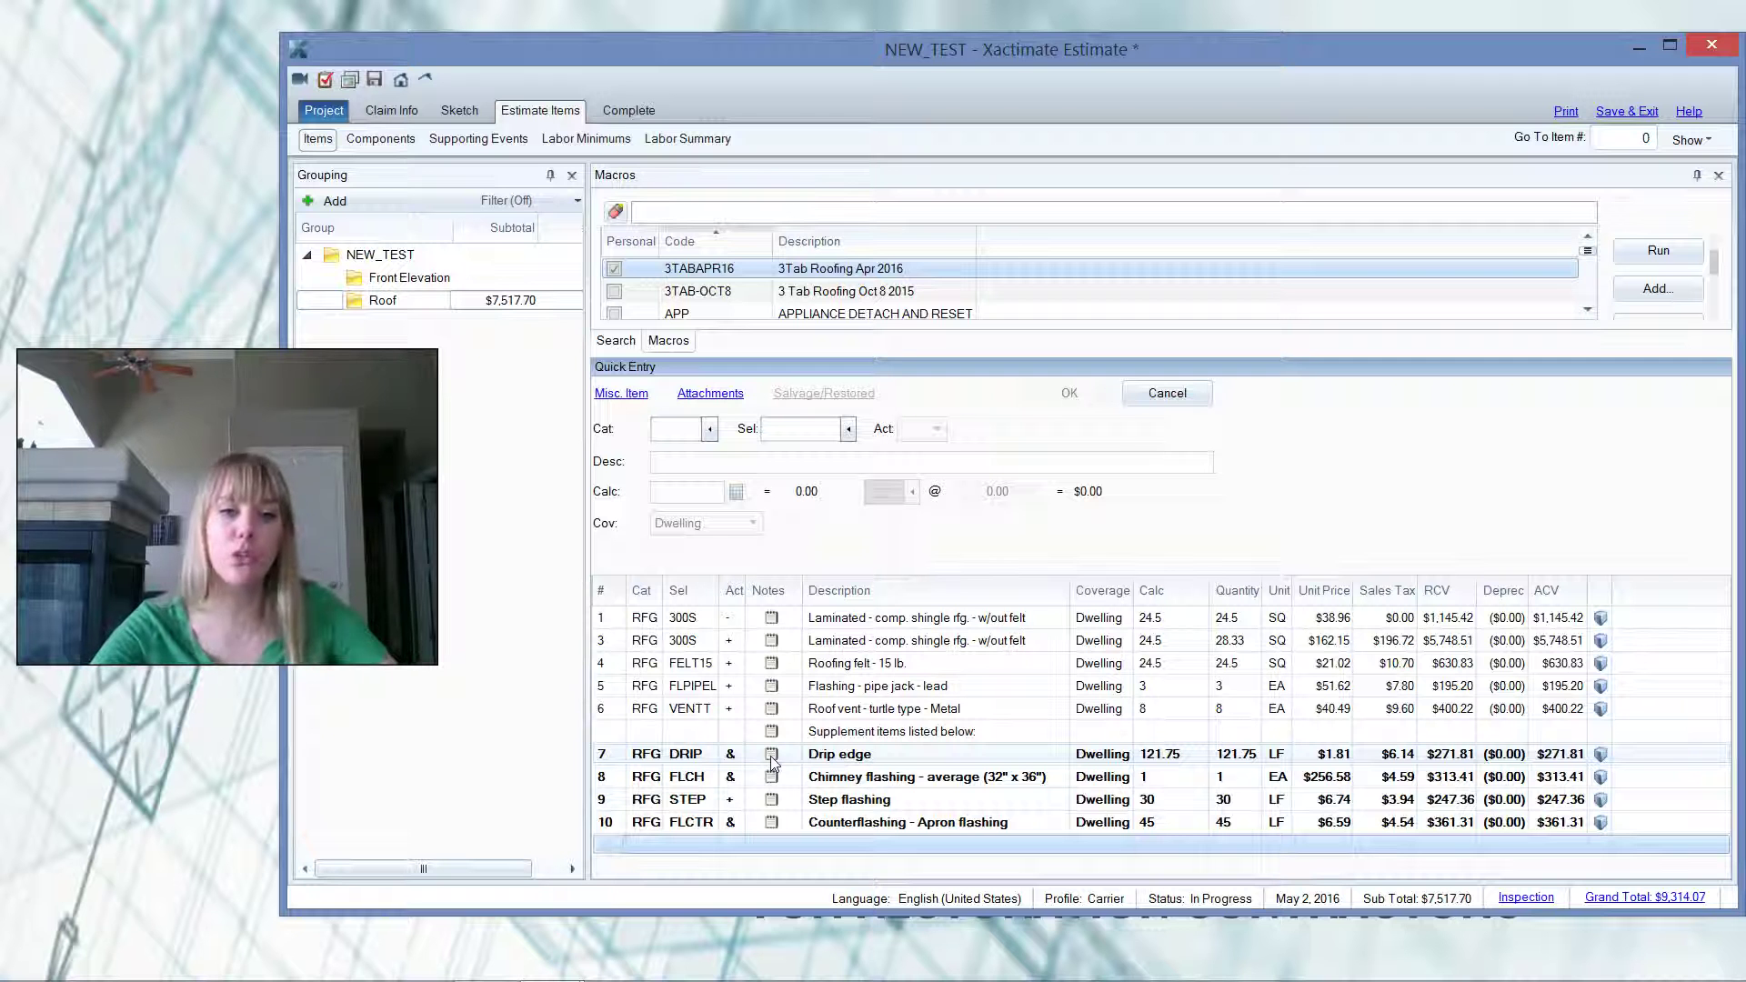
pyautogui.click(771, 756)
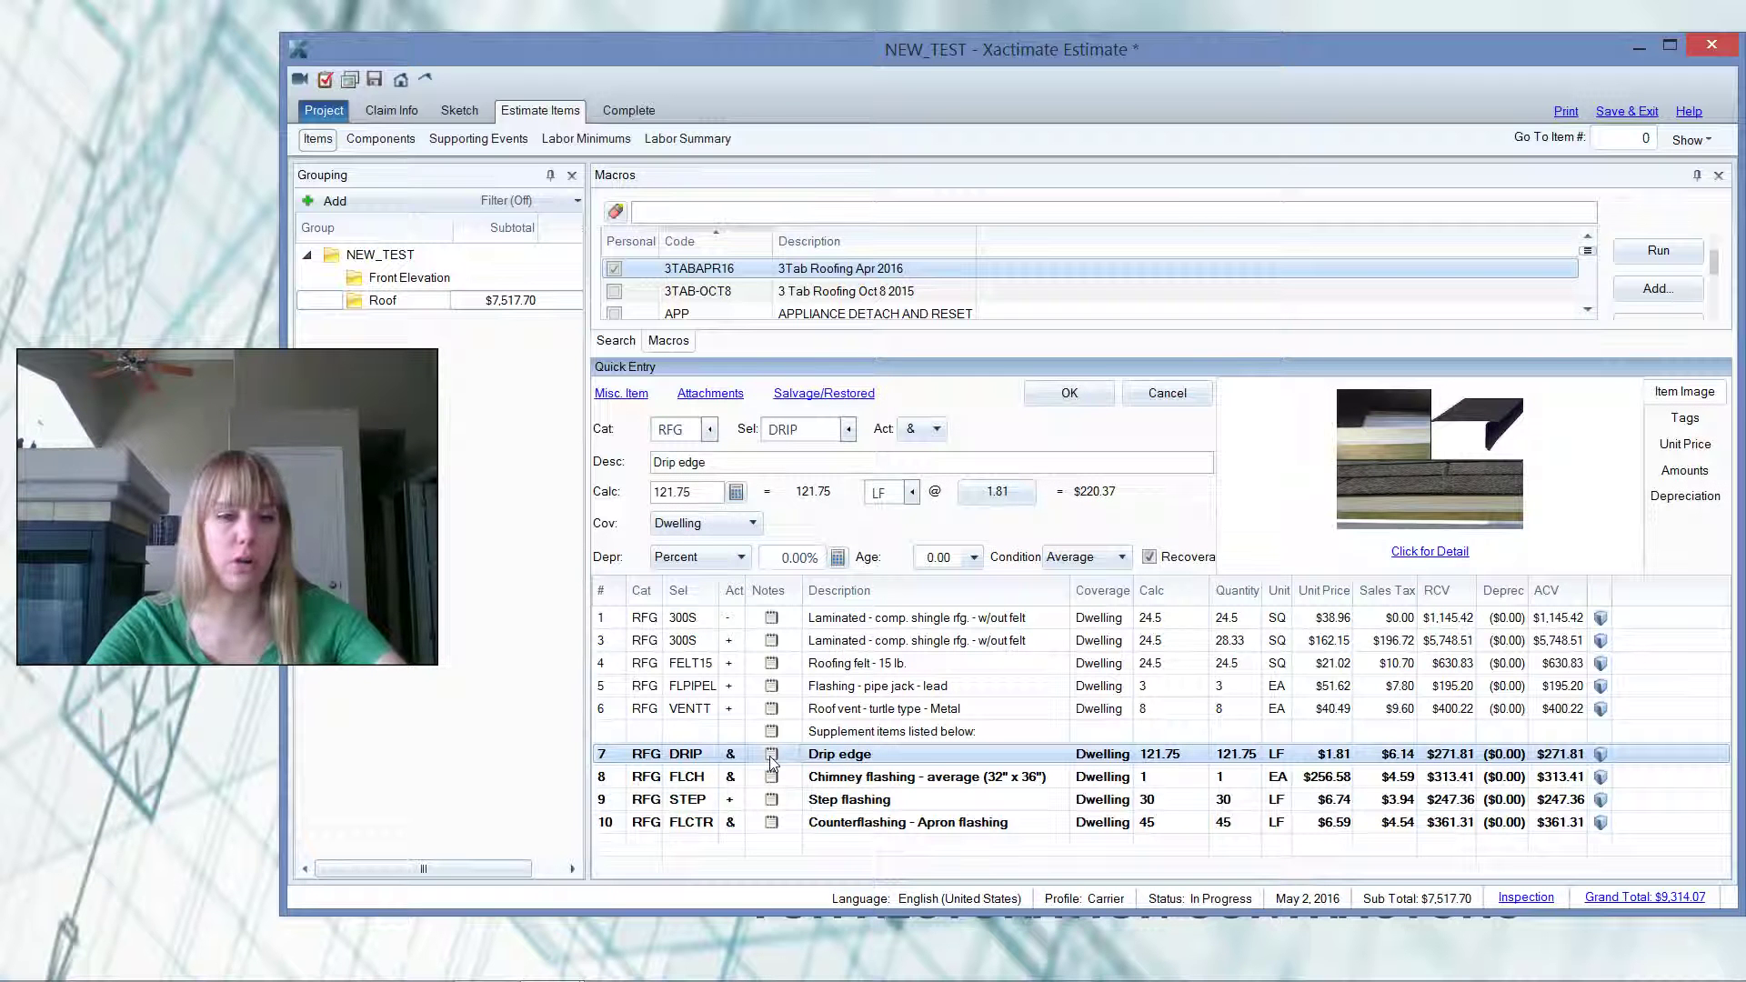
pyautogui.doubleClick(772, 757)
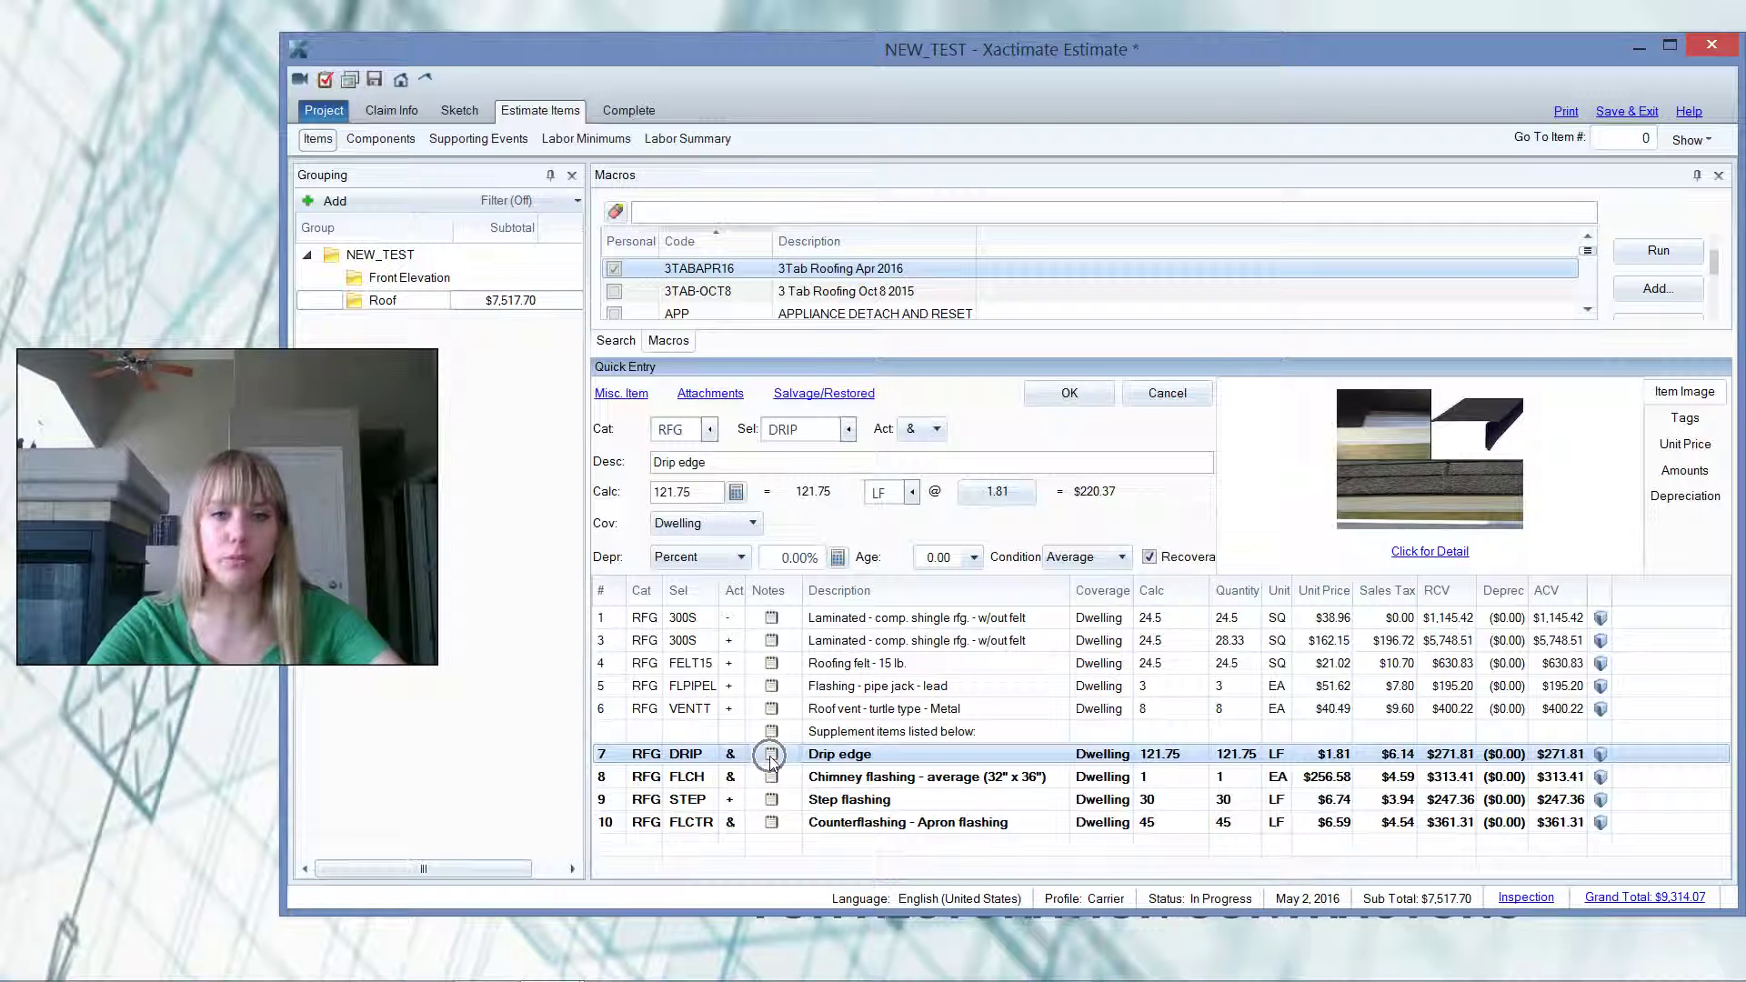
pyautogui.click(771, 756)
pyautogui.click(771, 757)
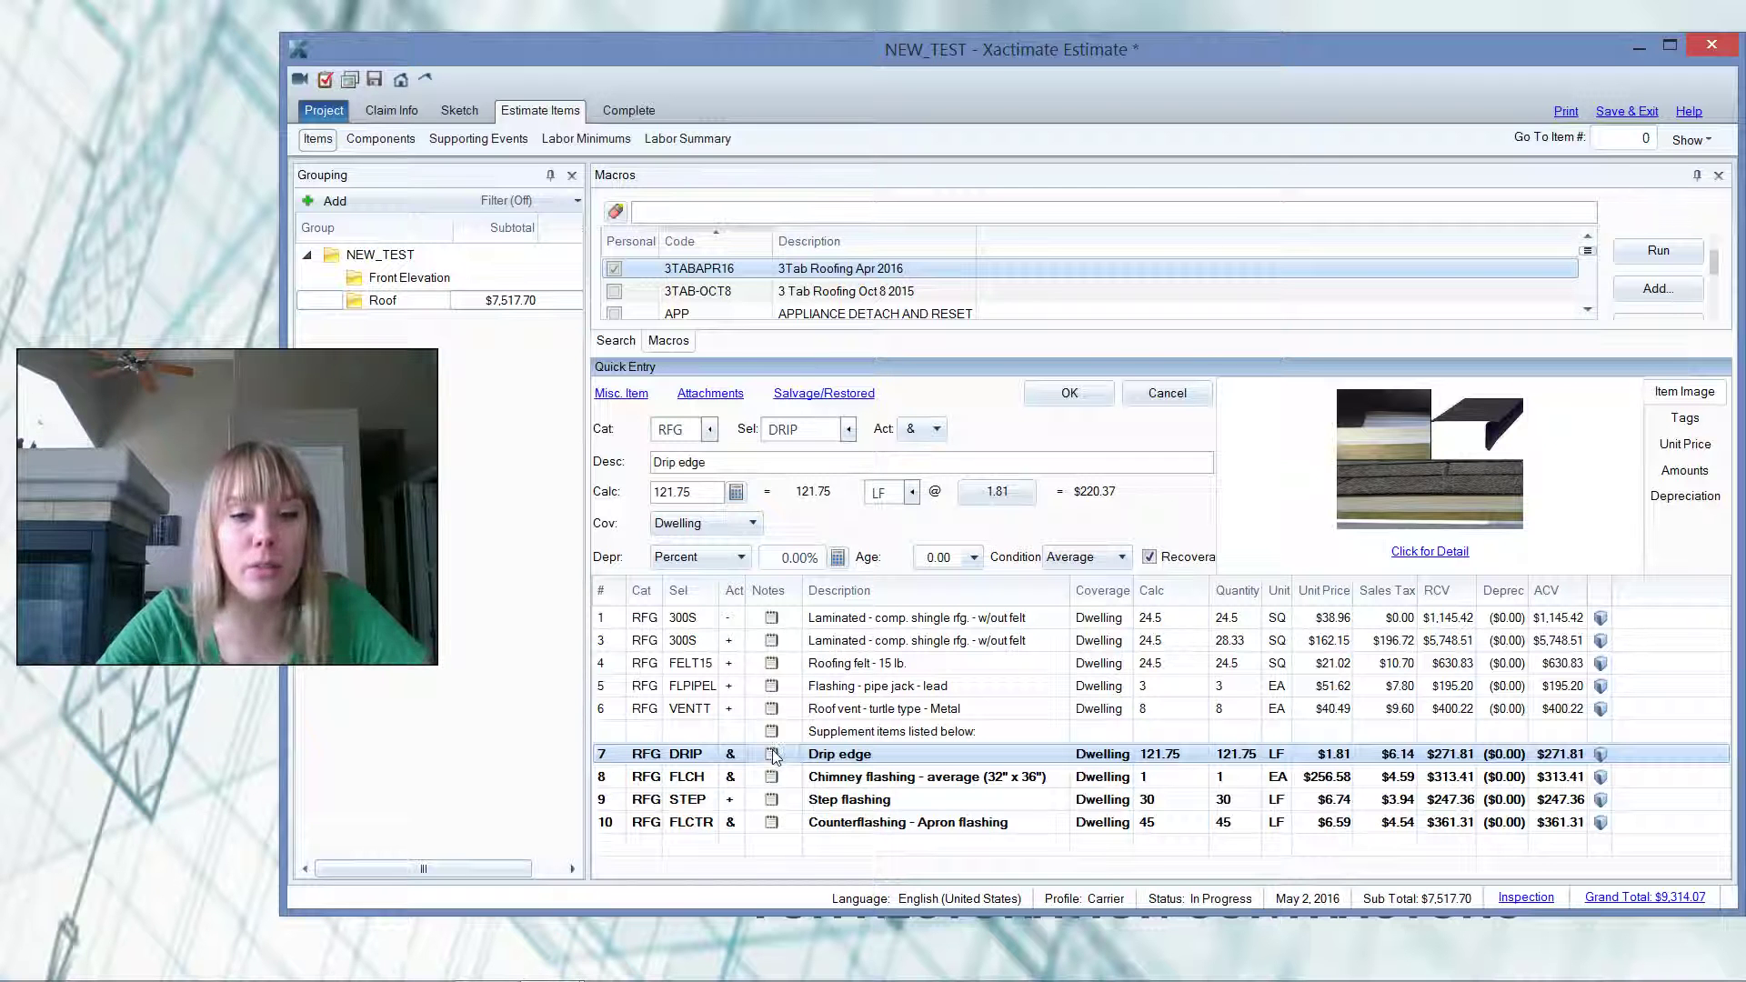
# Open the Drip edge line's Notes dialog and erase the started 'The municip' text.
pyautogui.click(772, 754)
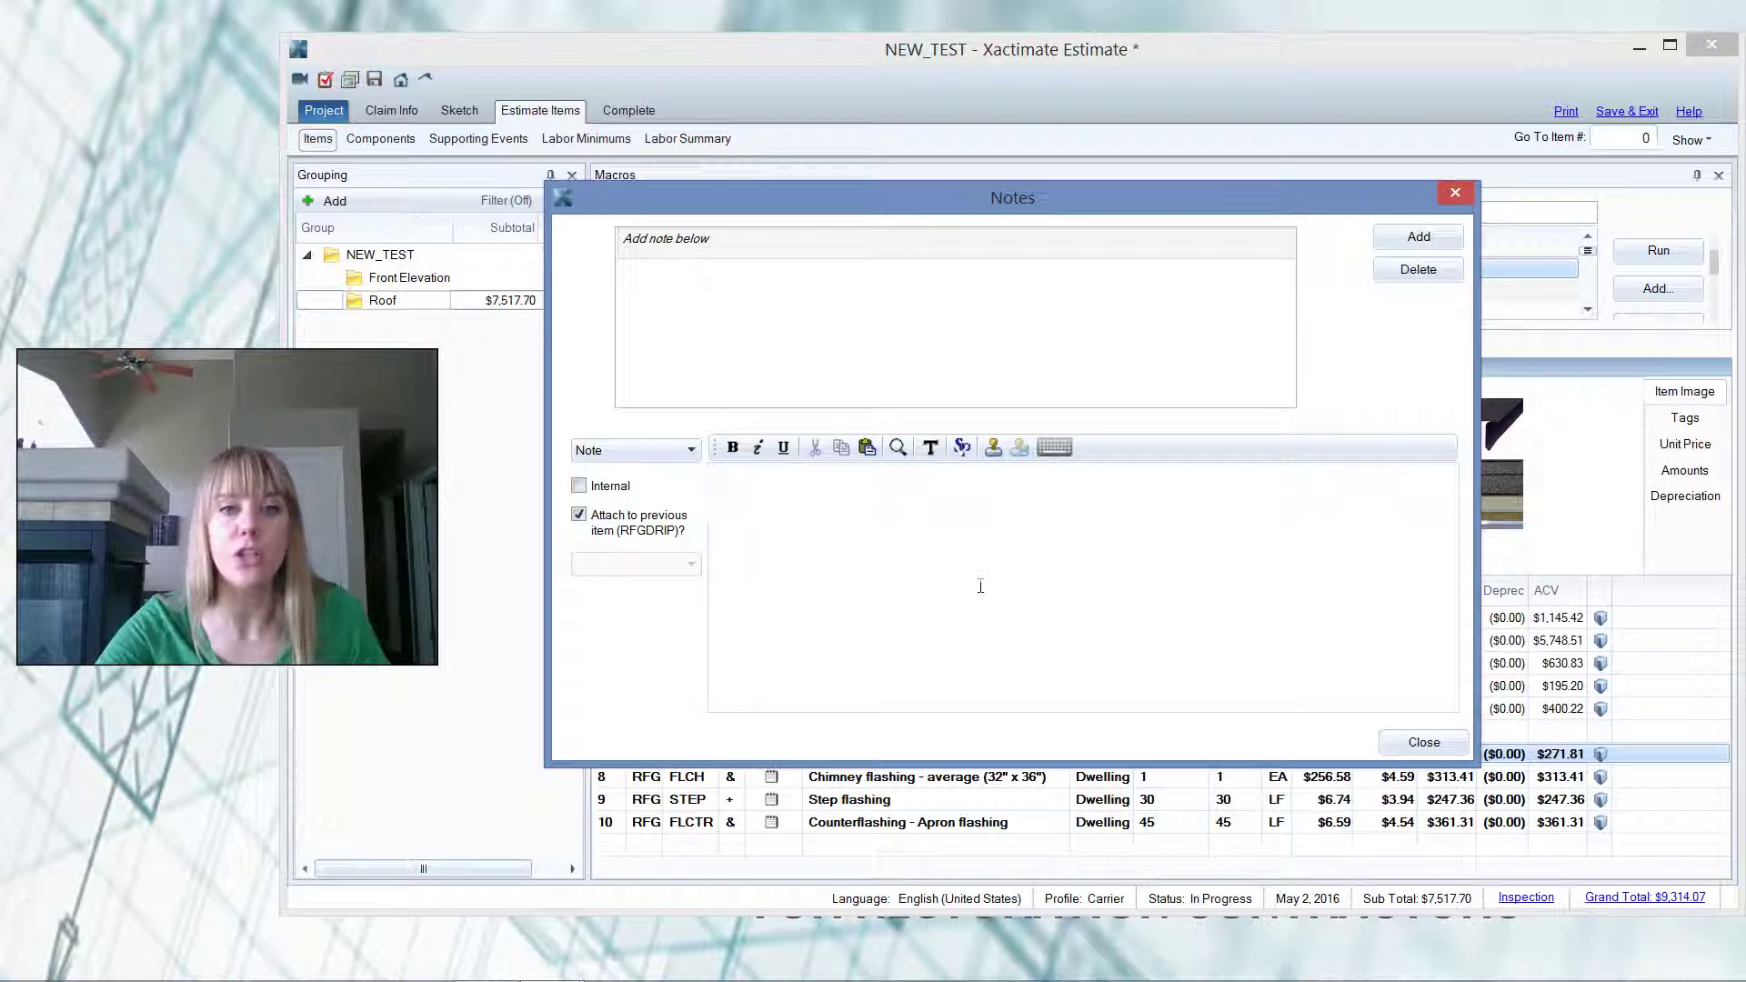
pyautogui.write('Th')
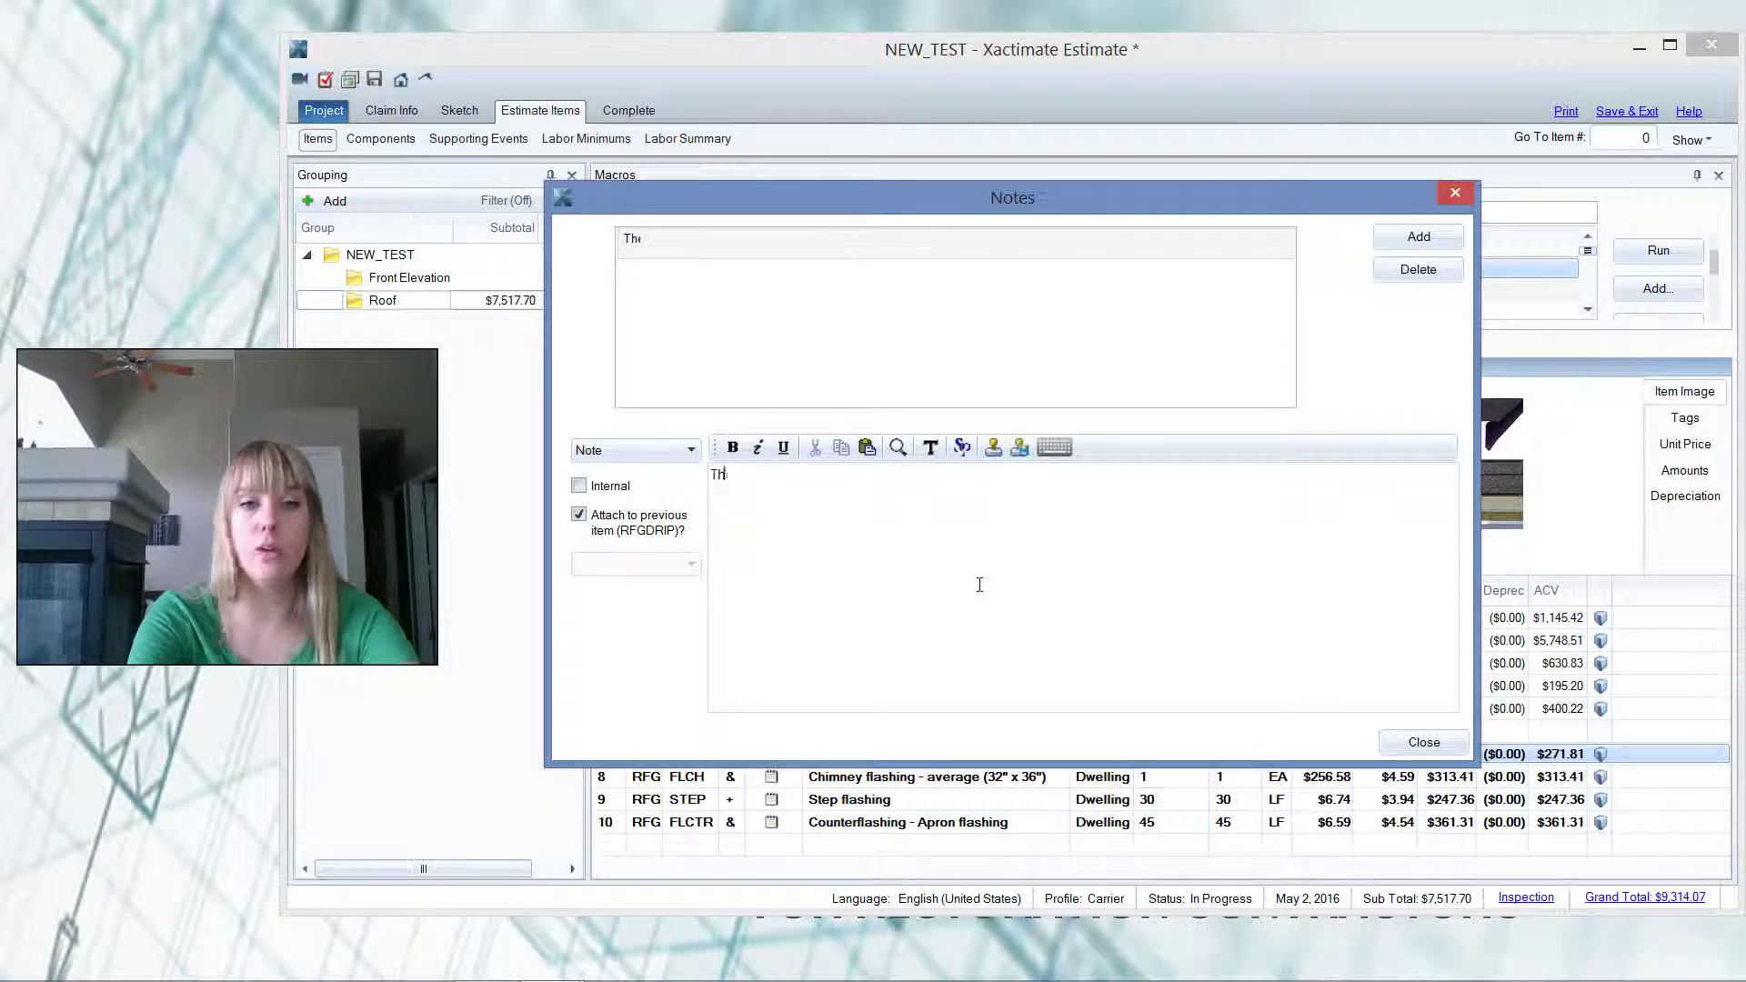
pyautogui.write('e municip')
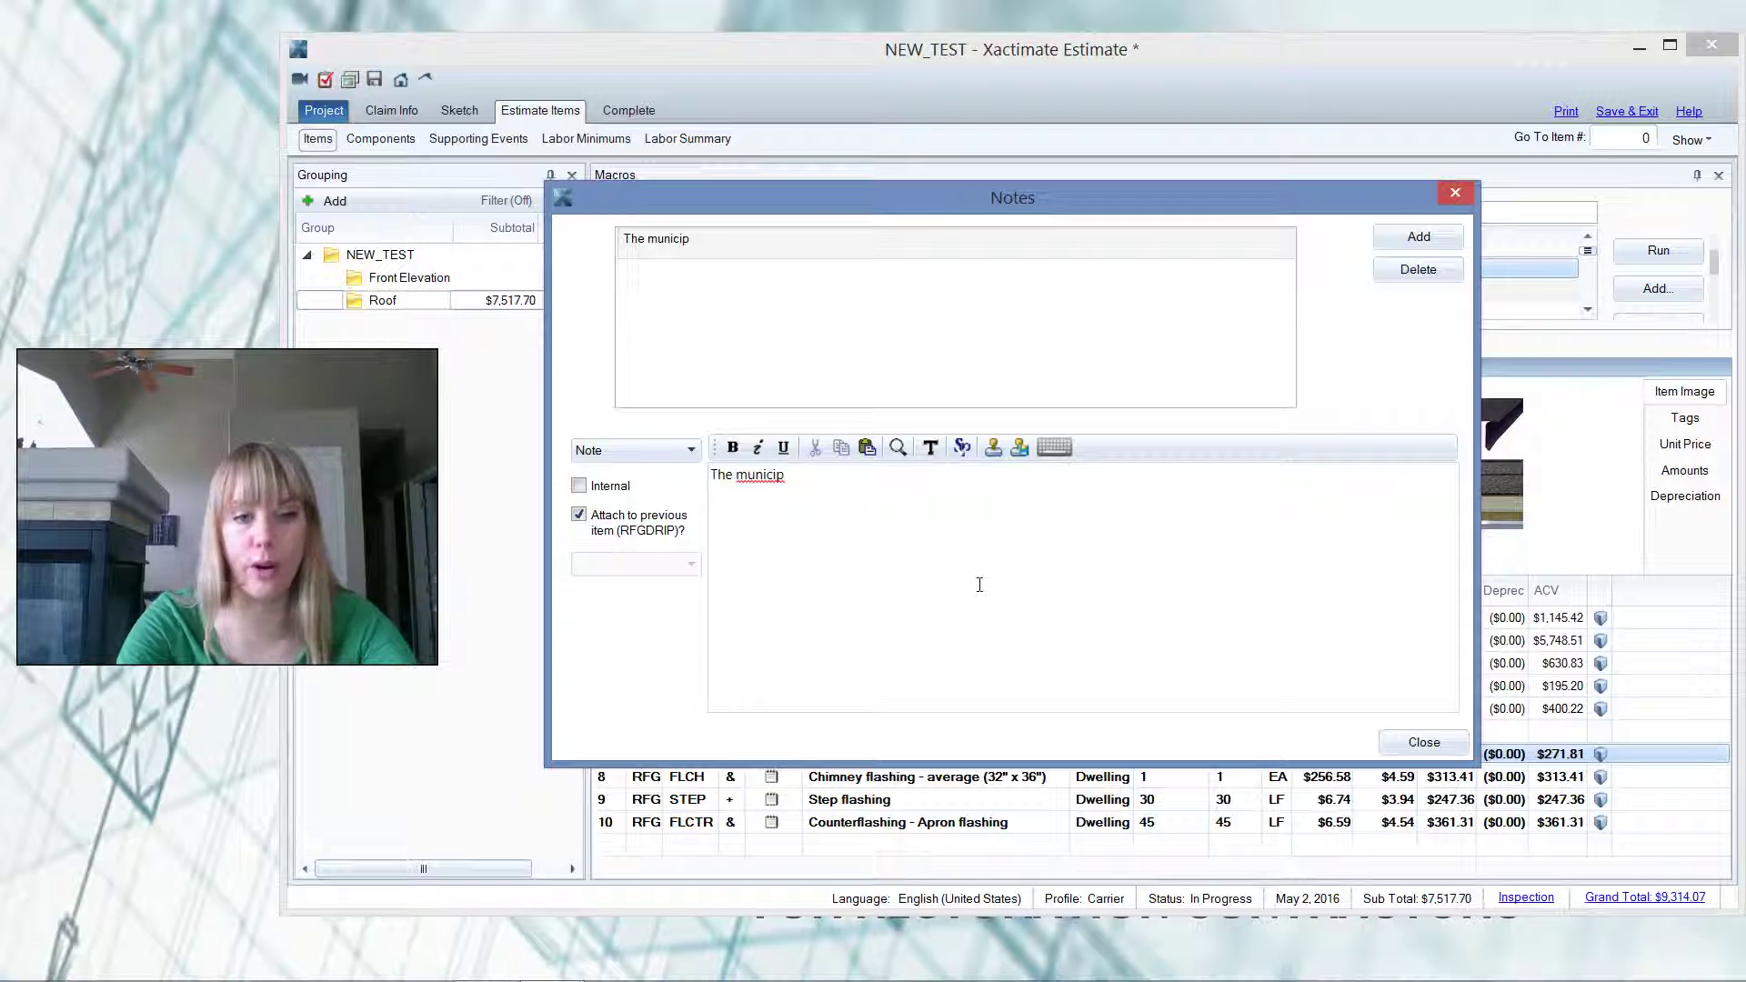
pyautogui.press('BackSpace')
pyautogui.press('BackSpace')
pyautogui.press('BackSpace')
pyautogui.press('BackSpace')
pyautogui.press('BackSpace')
pyautogui.press('BackSpace')
pyautogui.press('BackSpace')
pyautogui.press('BackSpace')
pyautogui.press('BackSpace')
pyautogui.press('BackSpace')
pyautogui.press('BackSpace')
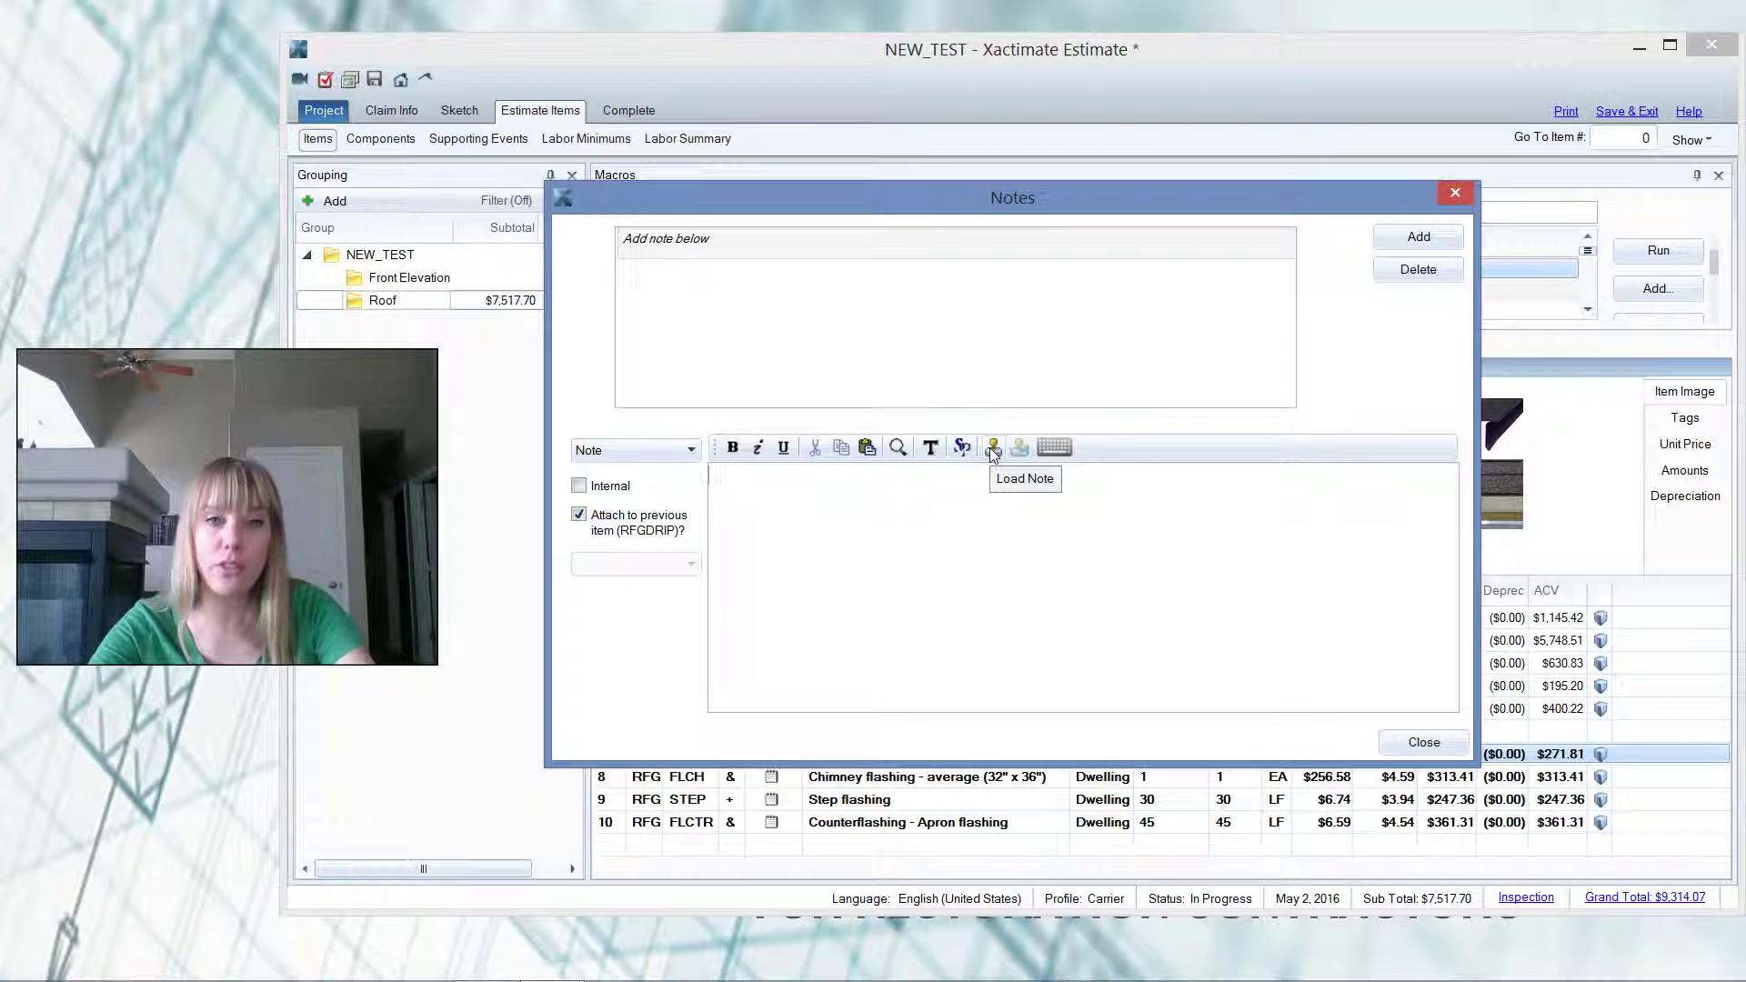
# Insert the DRIP EDGE FOR ELIZABETH, CO template text into the Drip edge note.
pyautogui.click(993, 451)
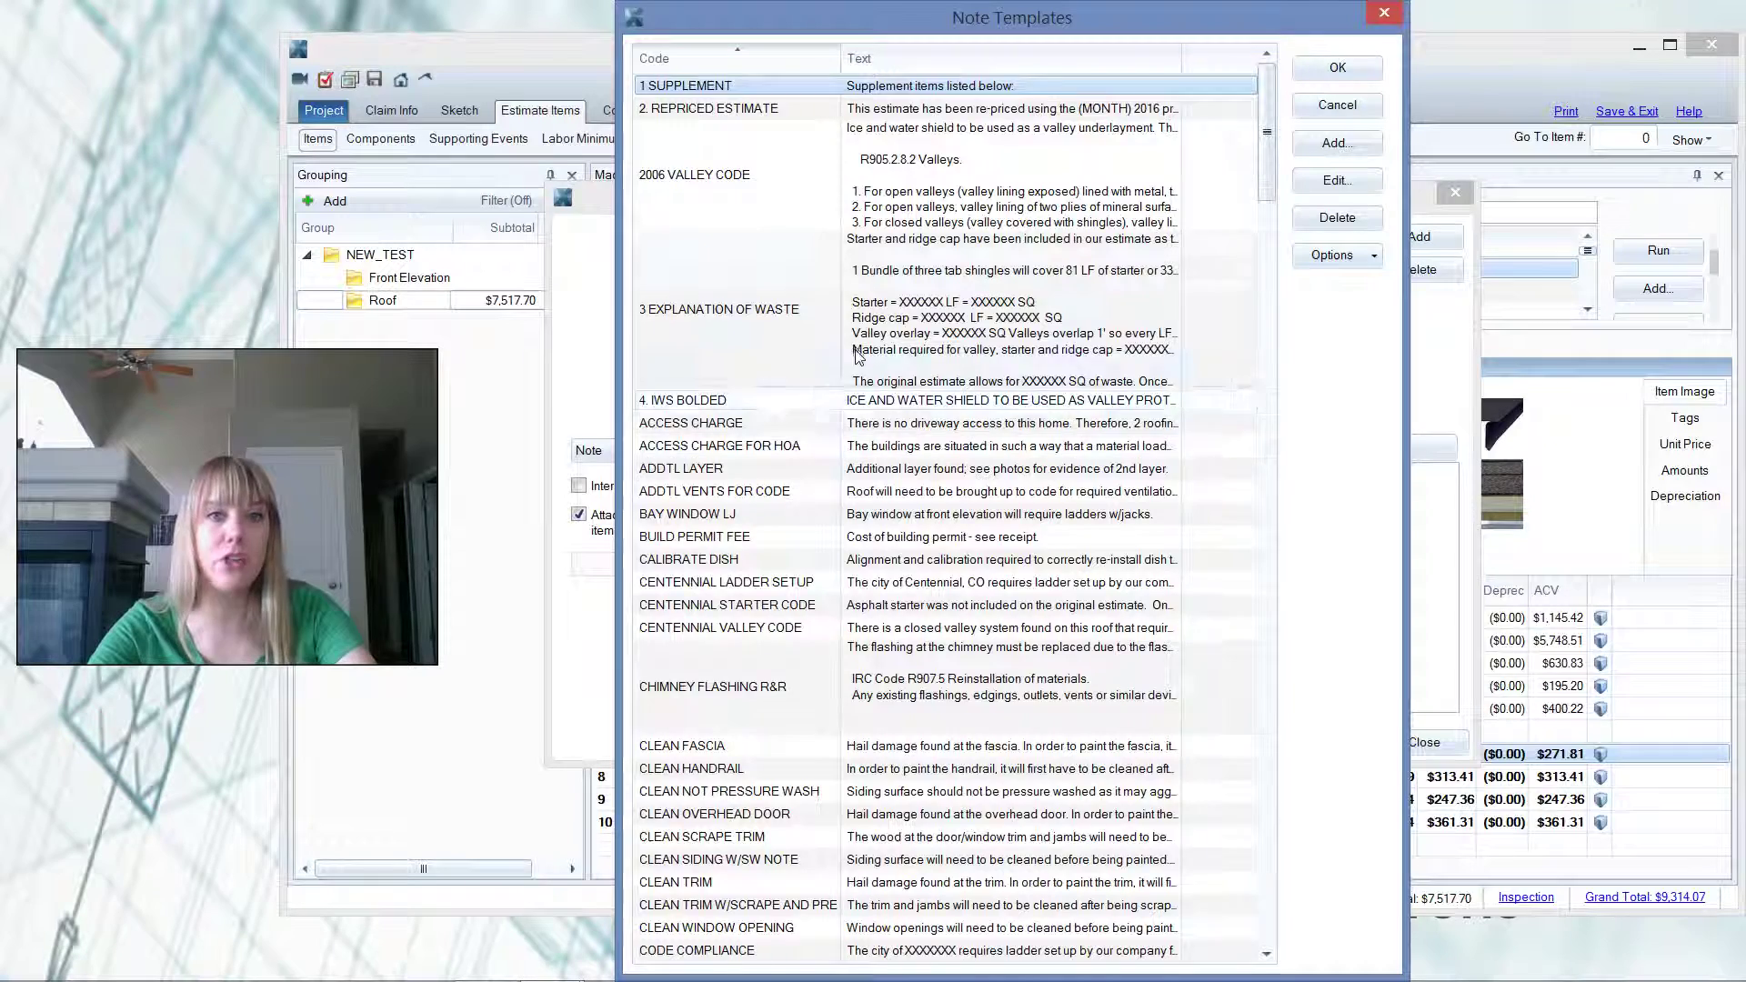
pyautogui.scroll(-15, 1000, 492)
pyautogui.scroll(-10, 1005, 537)
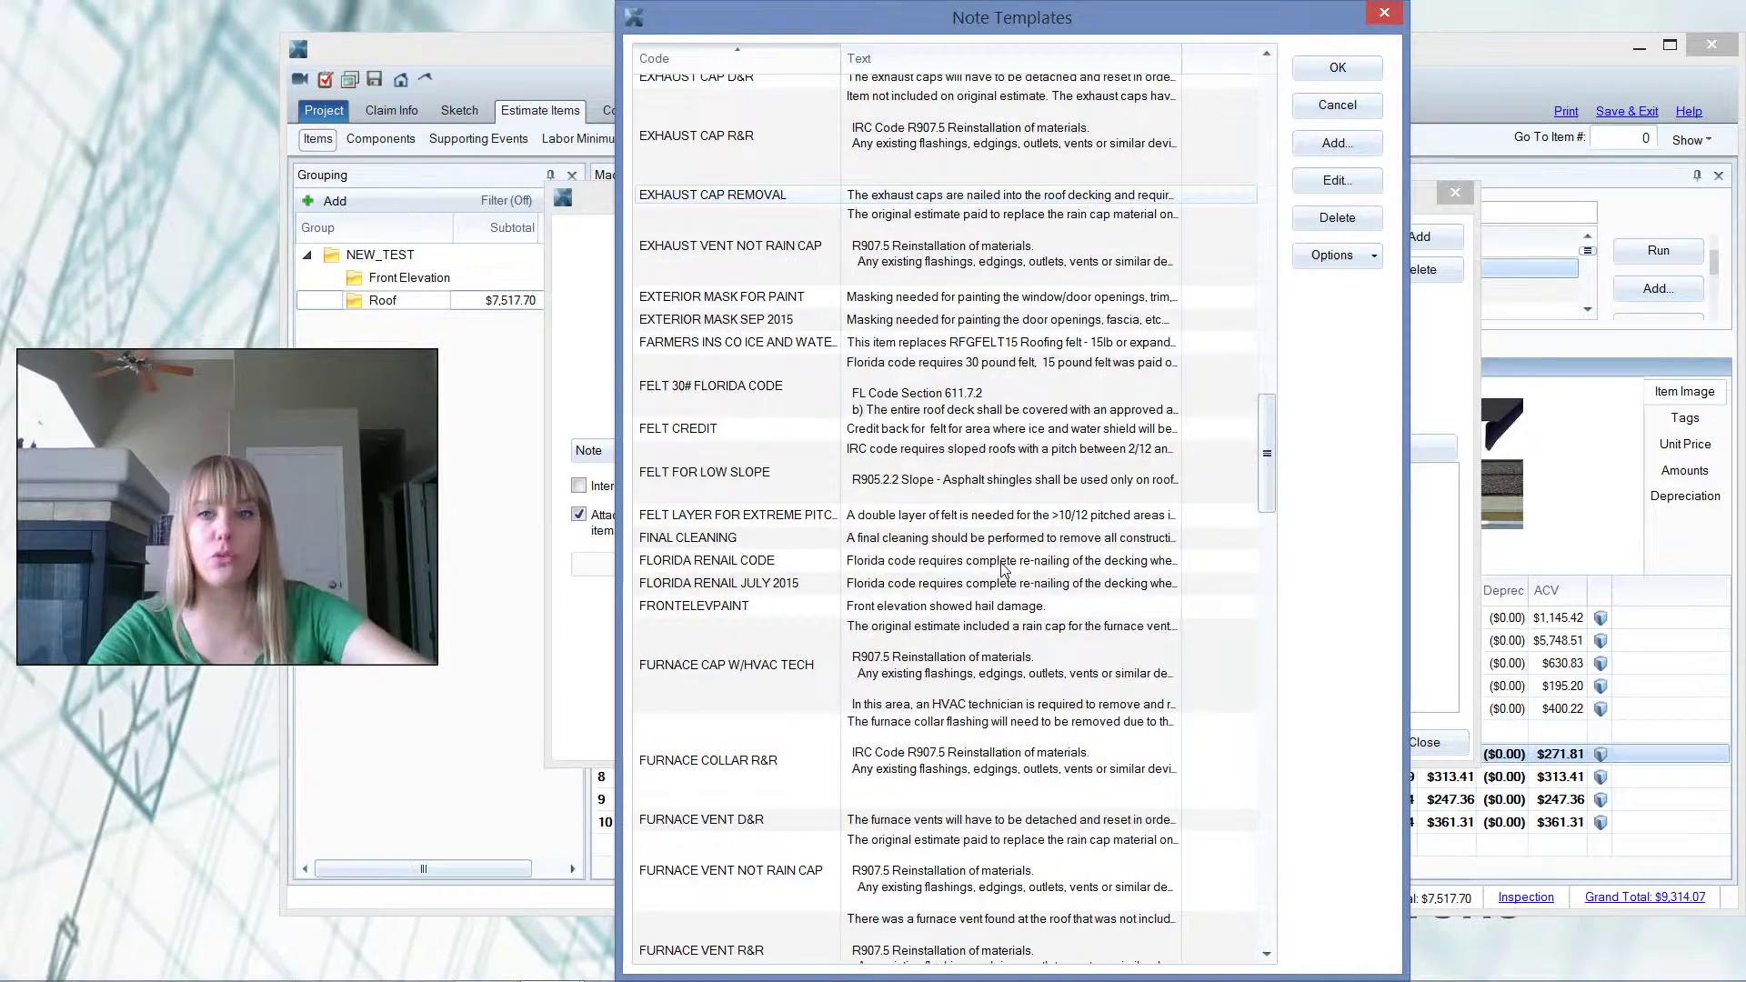
pyautogui.scroll(-10, 1000, 569)
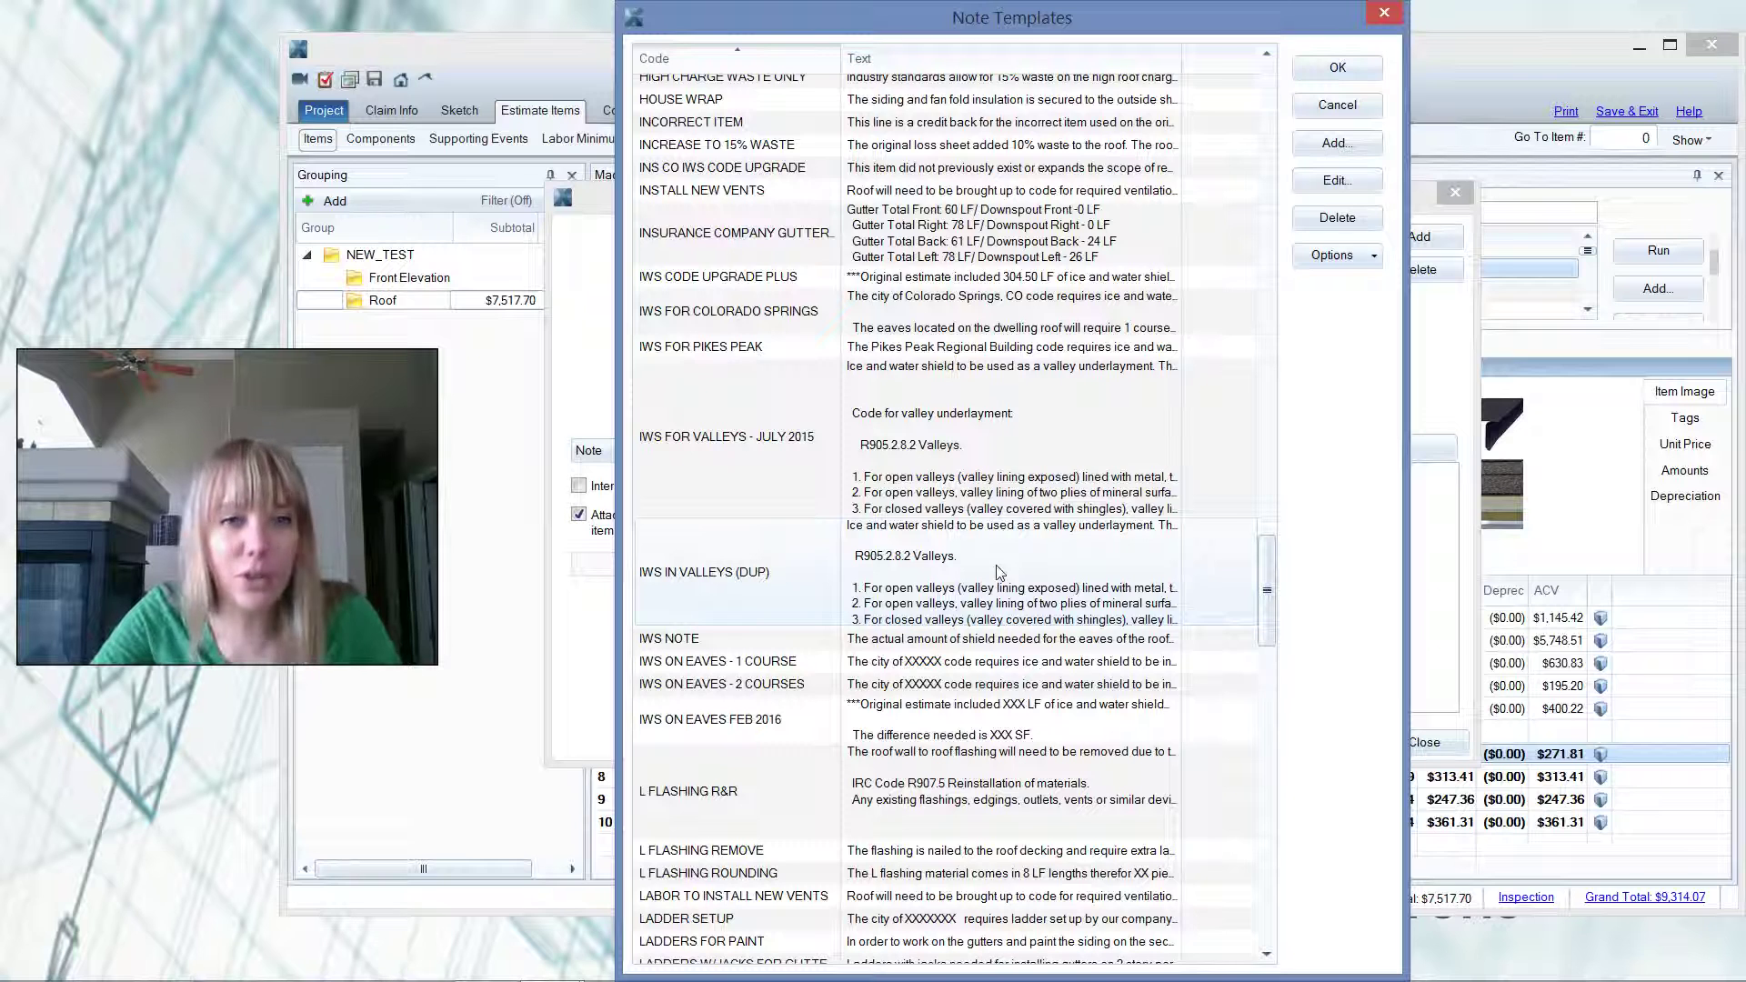
pyautogui.scroll(5, 1001, 572)
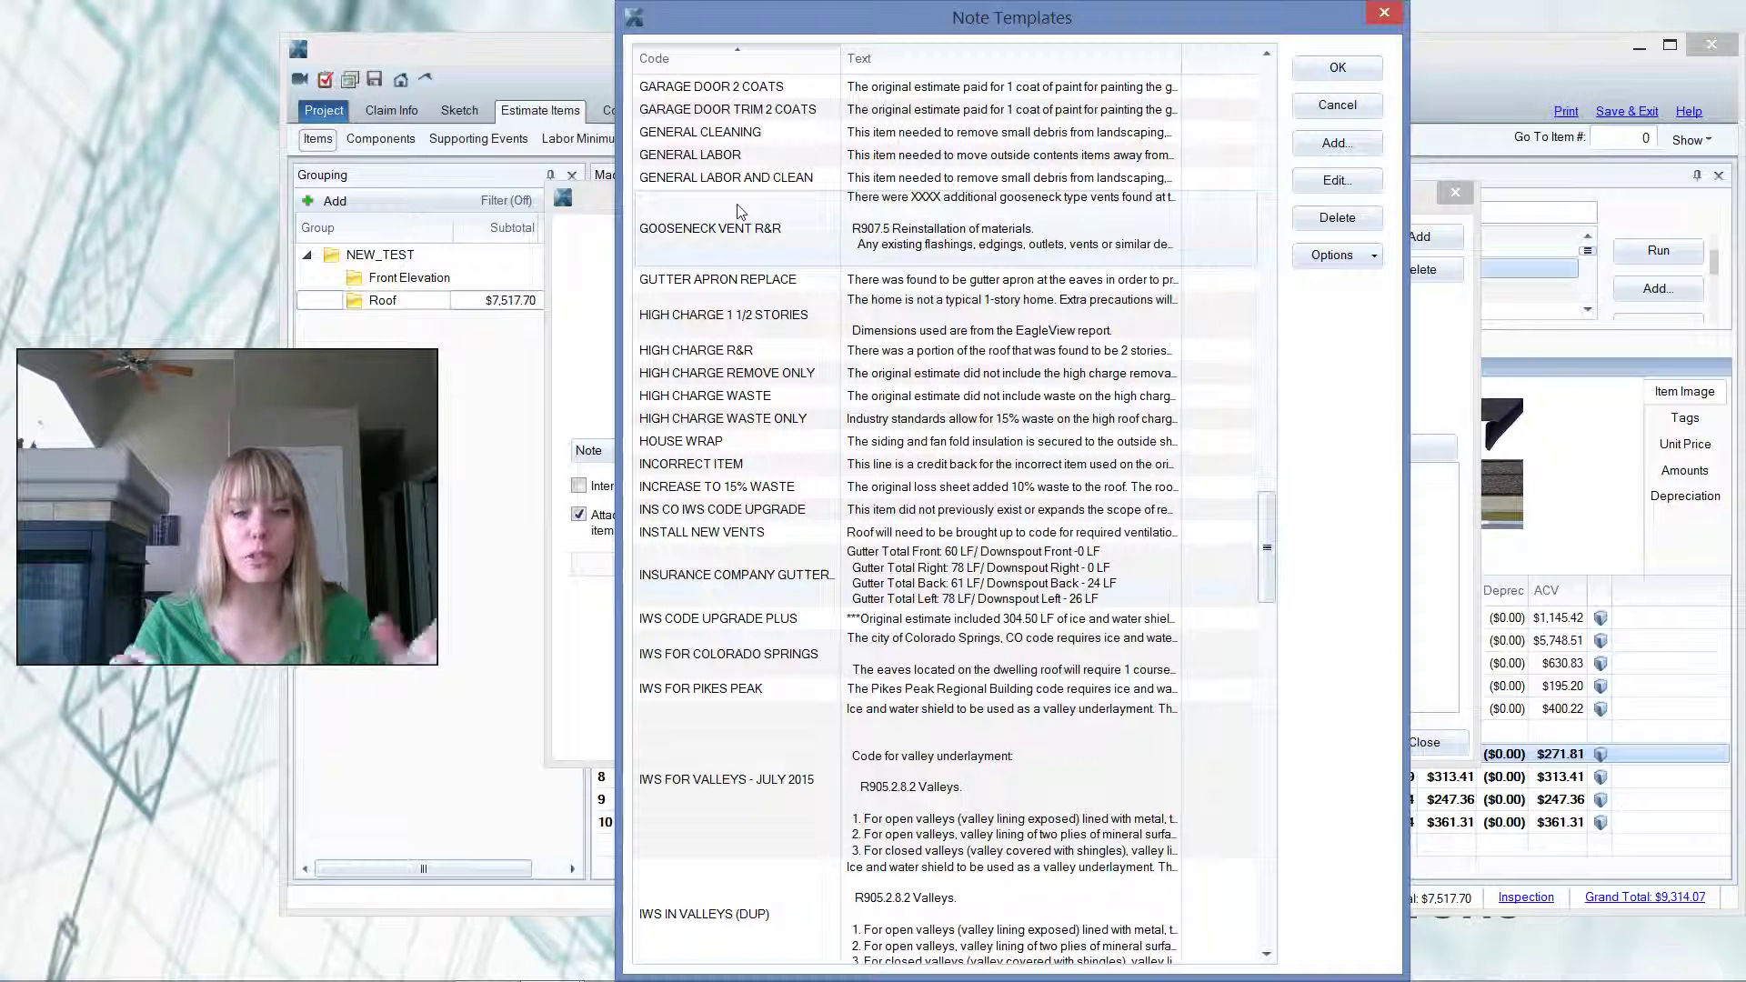
pyautogui.scroll(10, 738, 211)
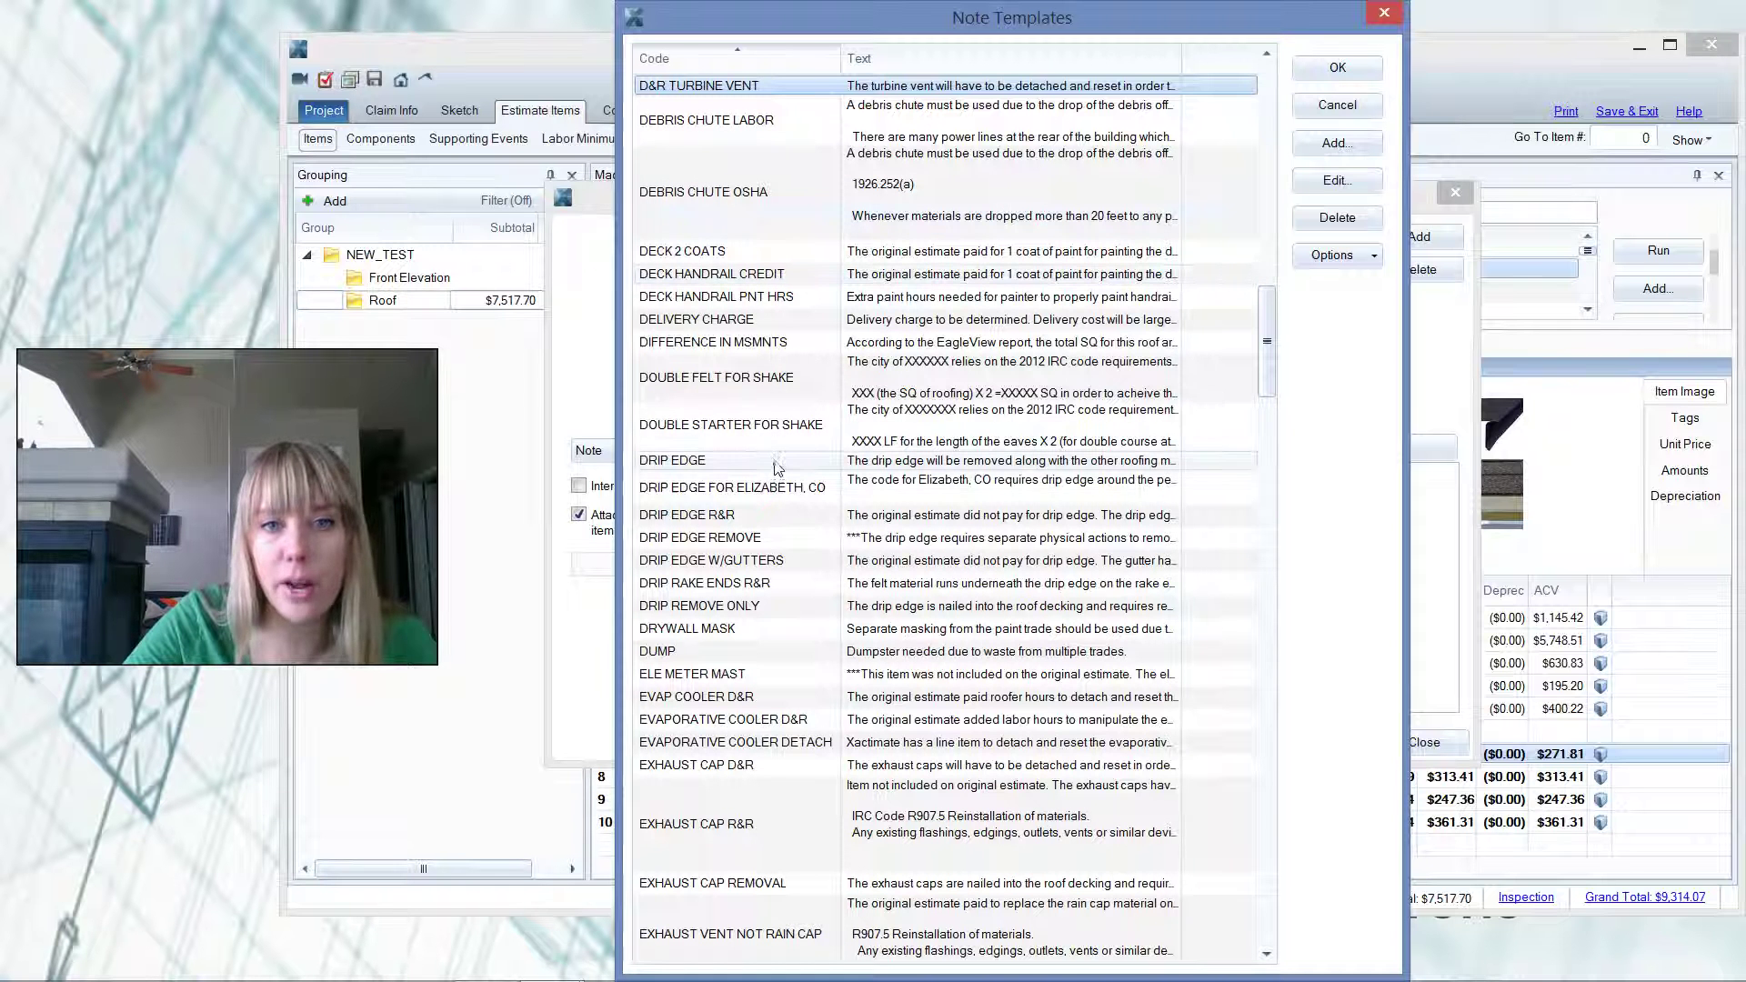
pyautogui.click(789, 490)
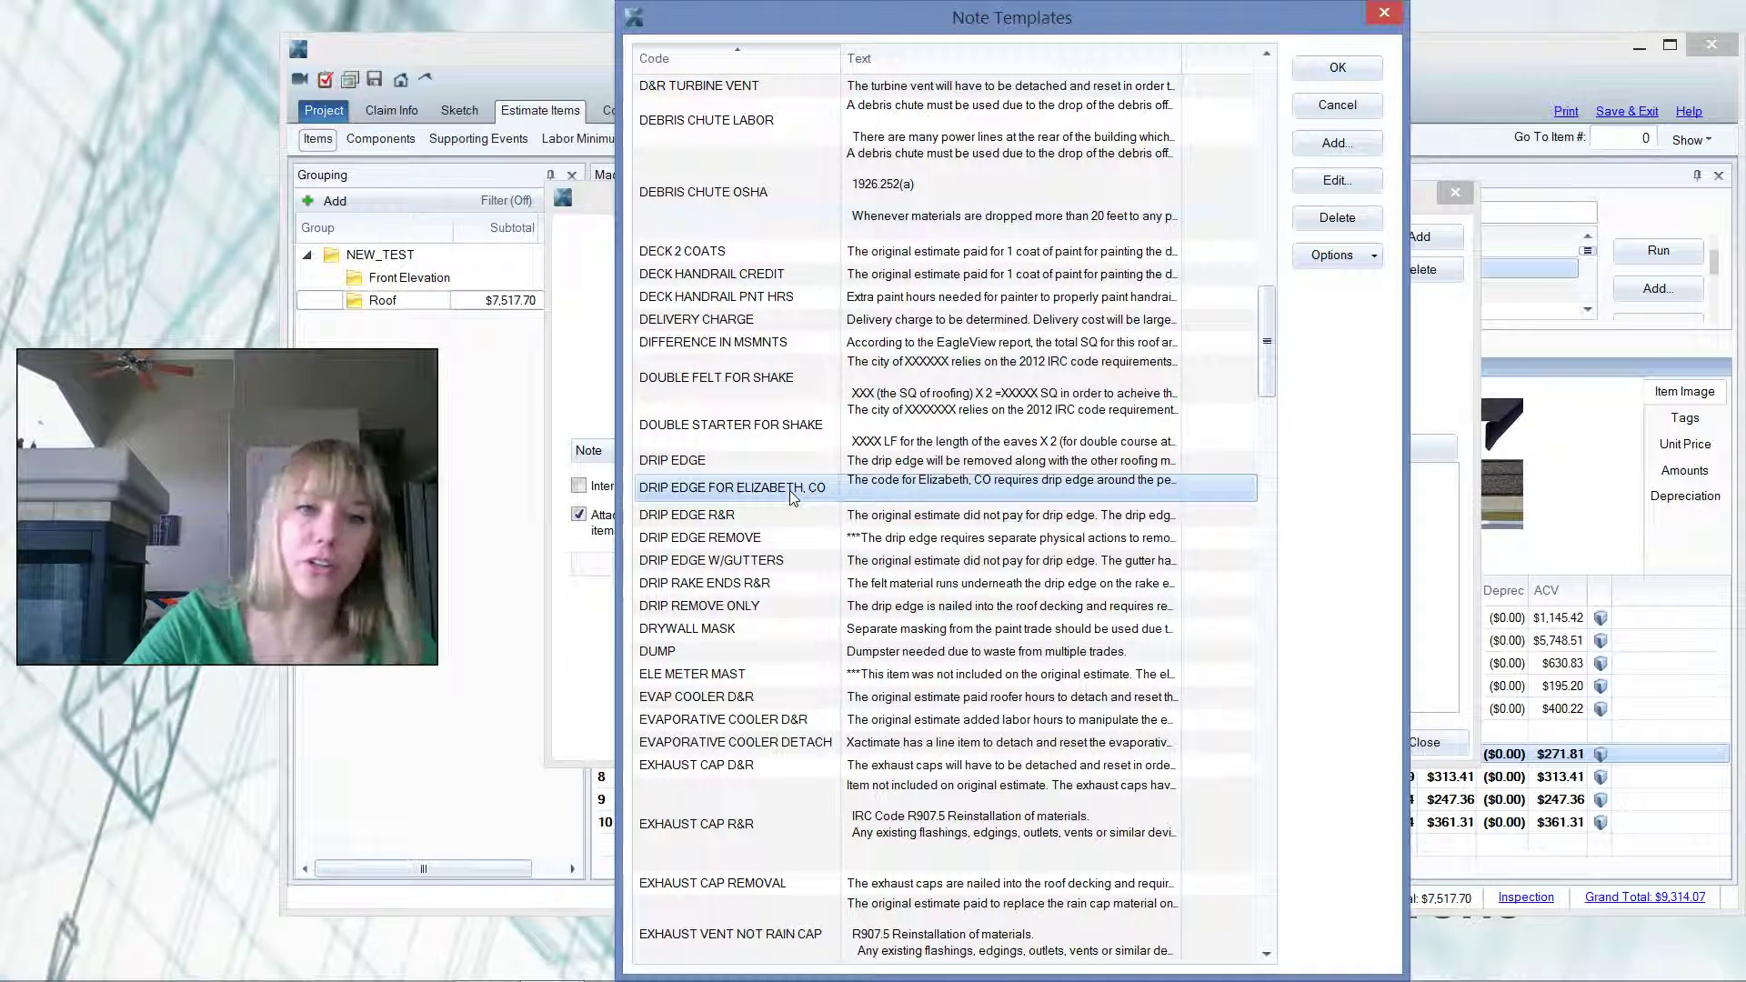
pyautogui.doubleClick(790, 489)
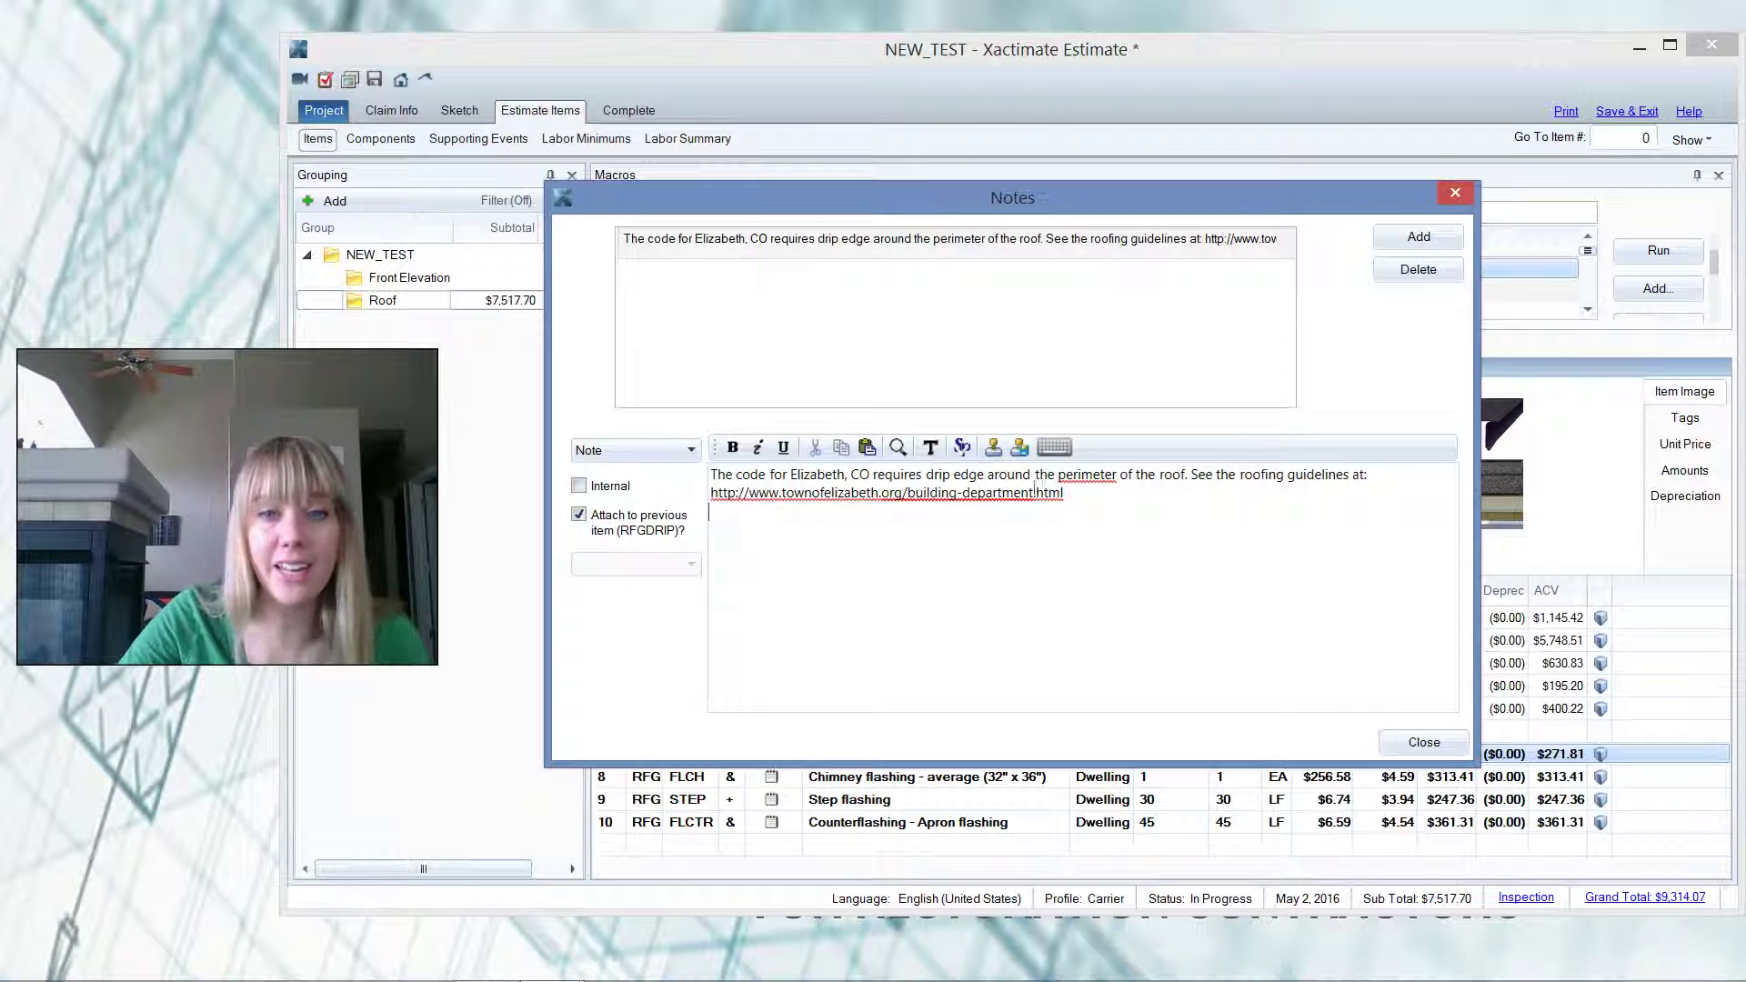
# Highlight the building department web address, then close the Drip edge note.
pyautogui.moveTo(1073, 493); pyautogui.dragTo(710, 493)
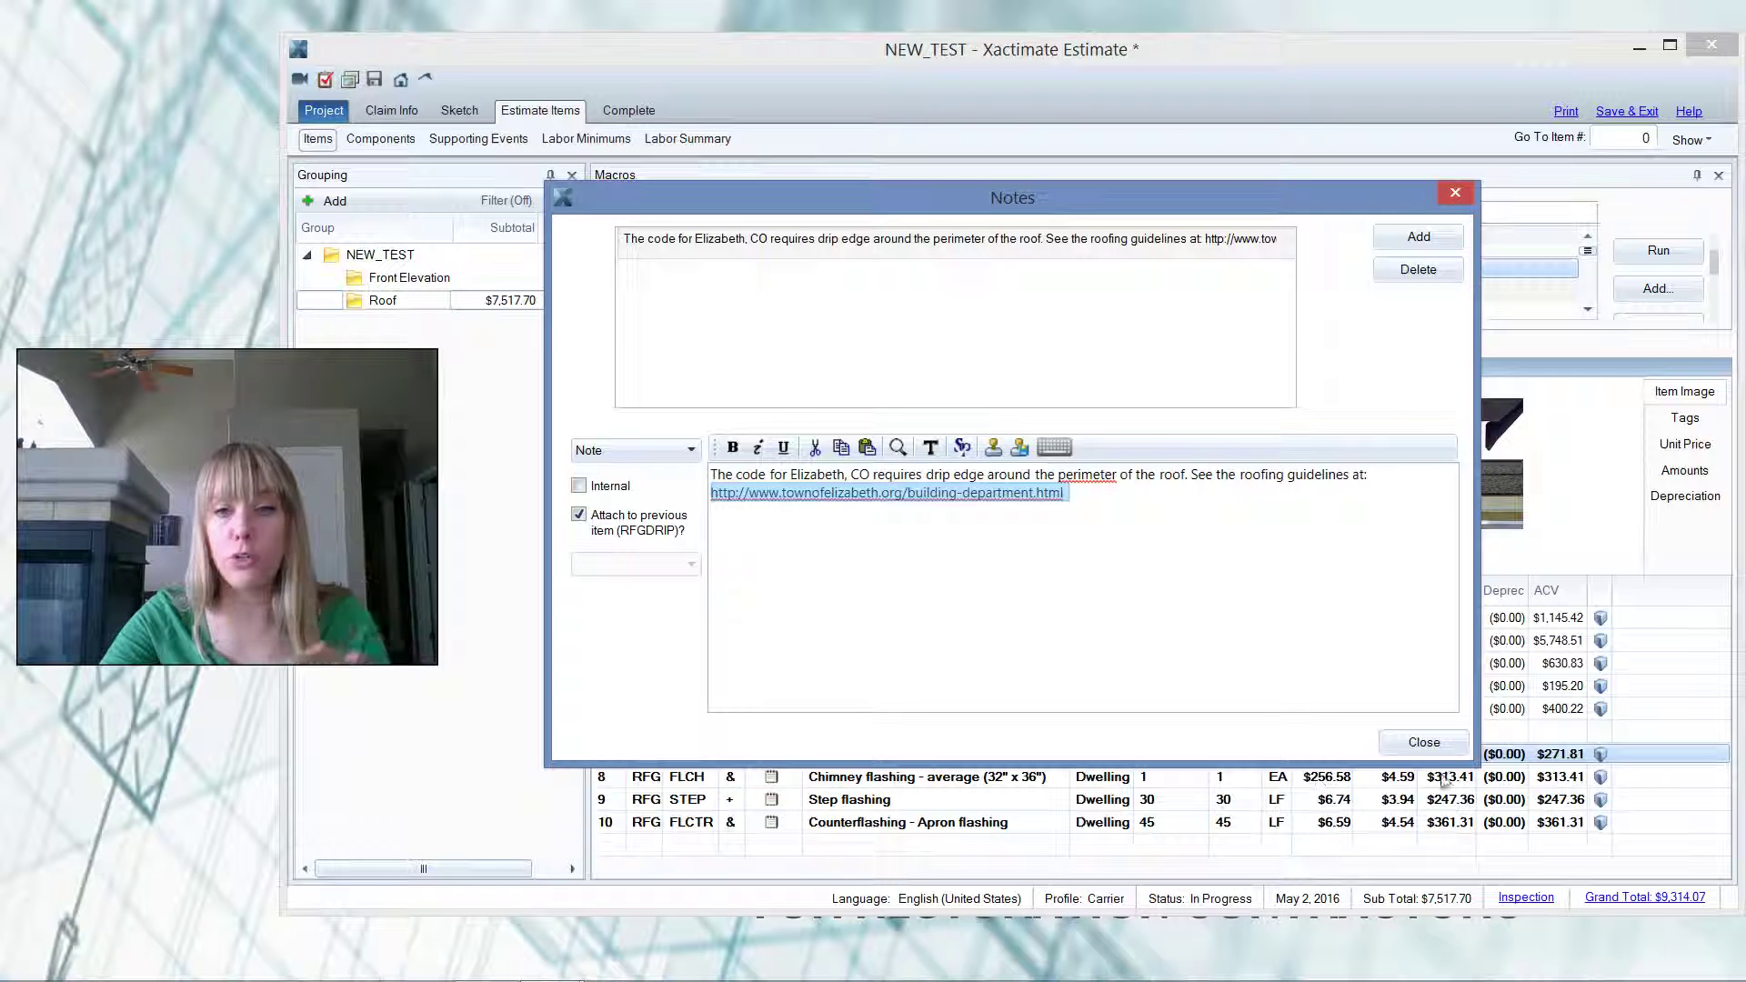
pyautogui.click(1424, 742)
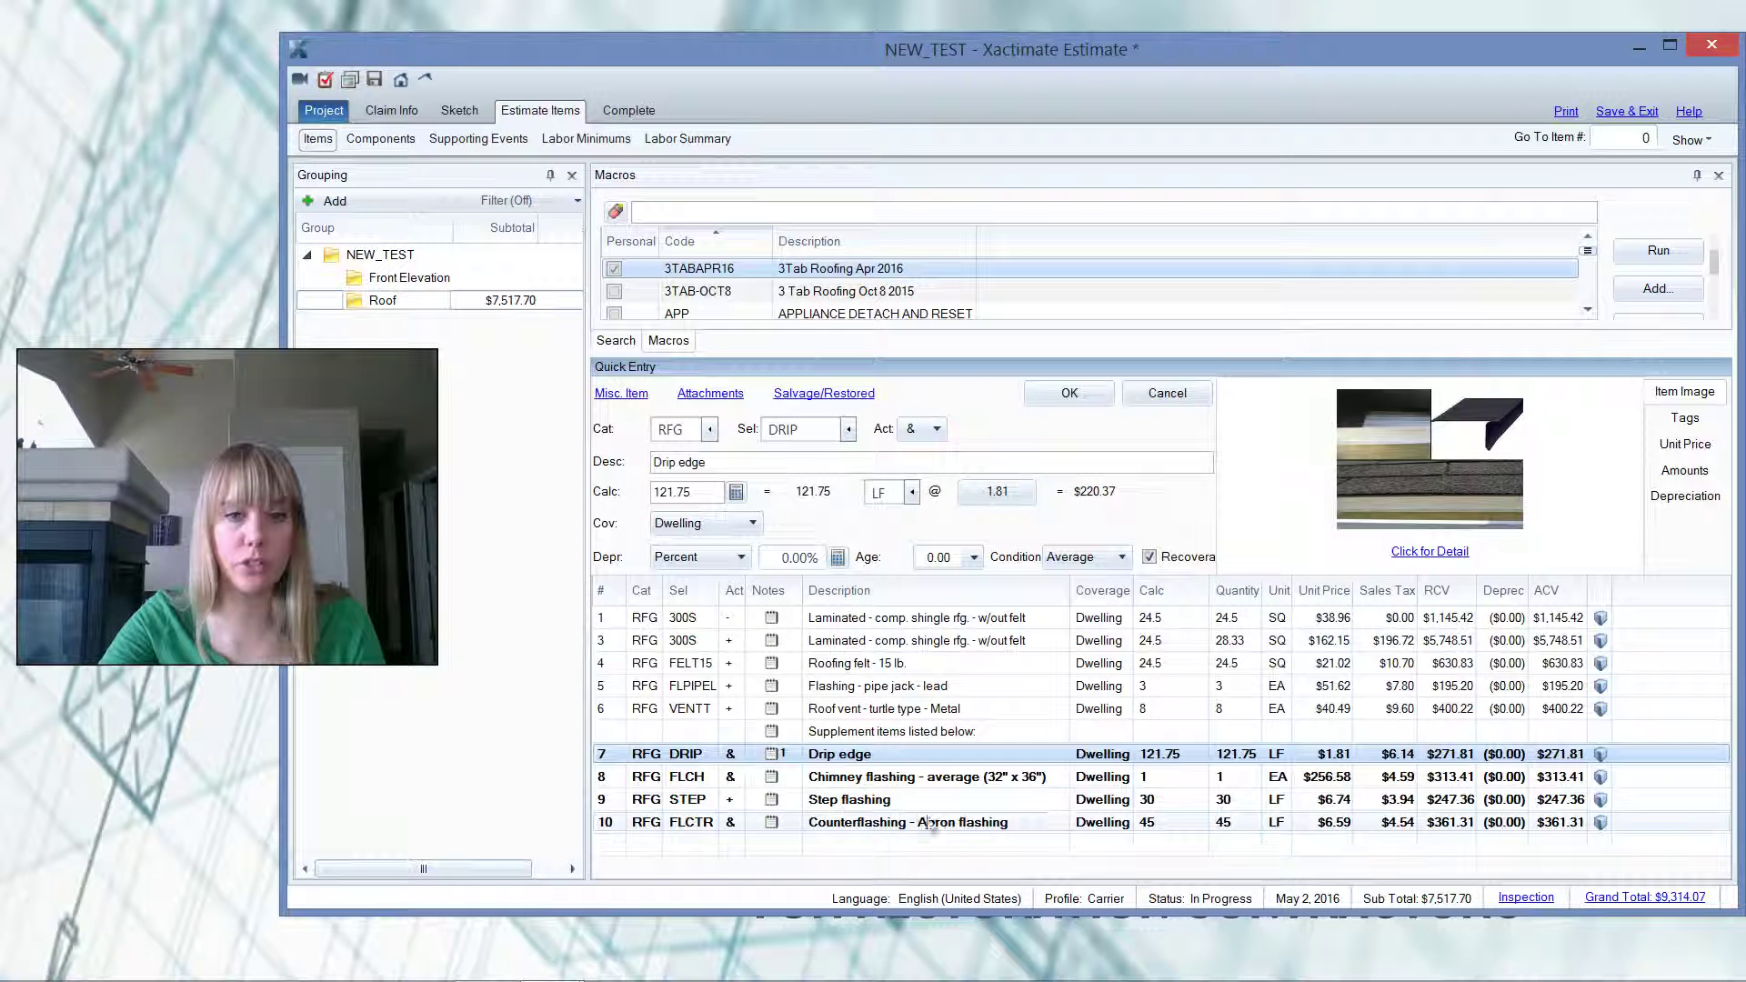
# Load the CHIMNEY FLASHING R&R template citing IRC R907.5 into the Chimney flashing note.
pyautogui.click(771, 779)
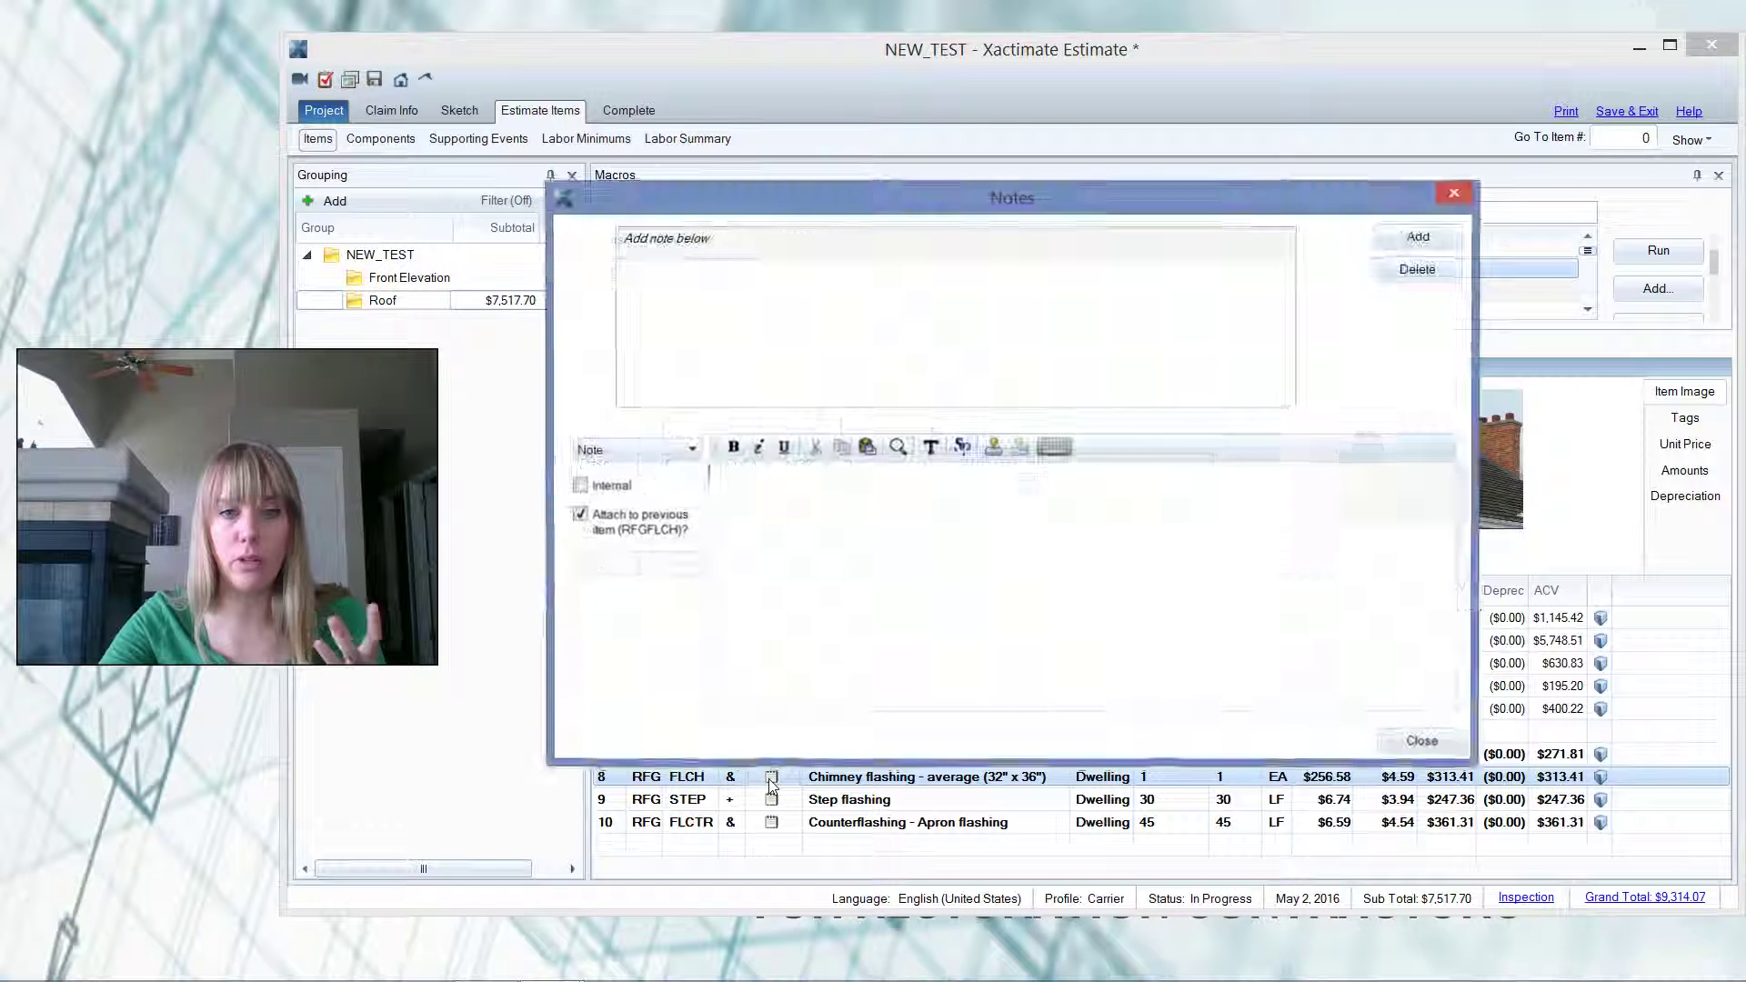
pyautogui.click(994, 452)
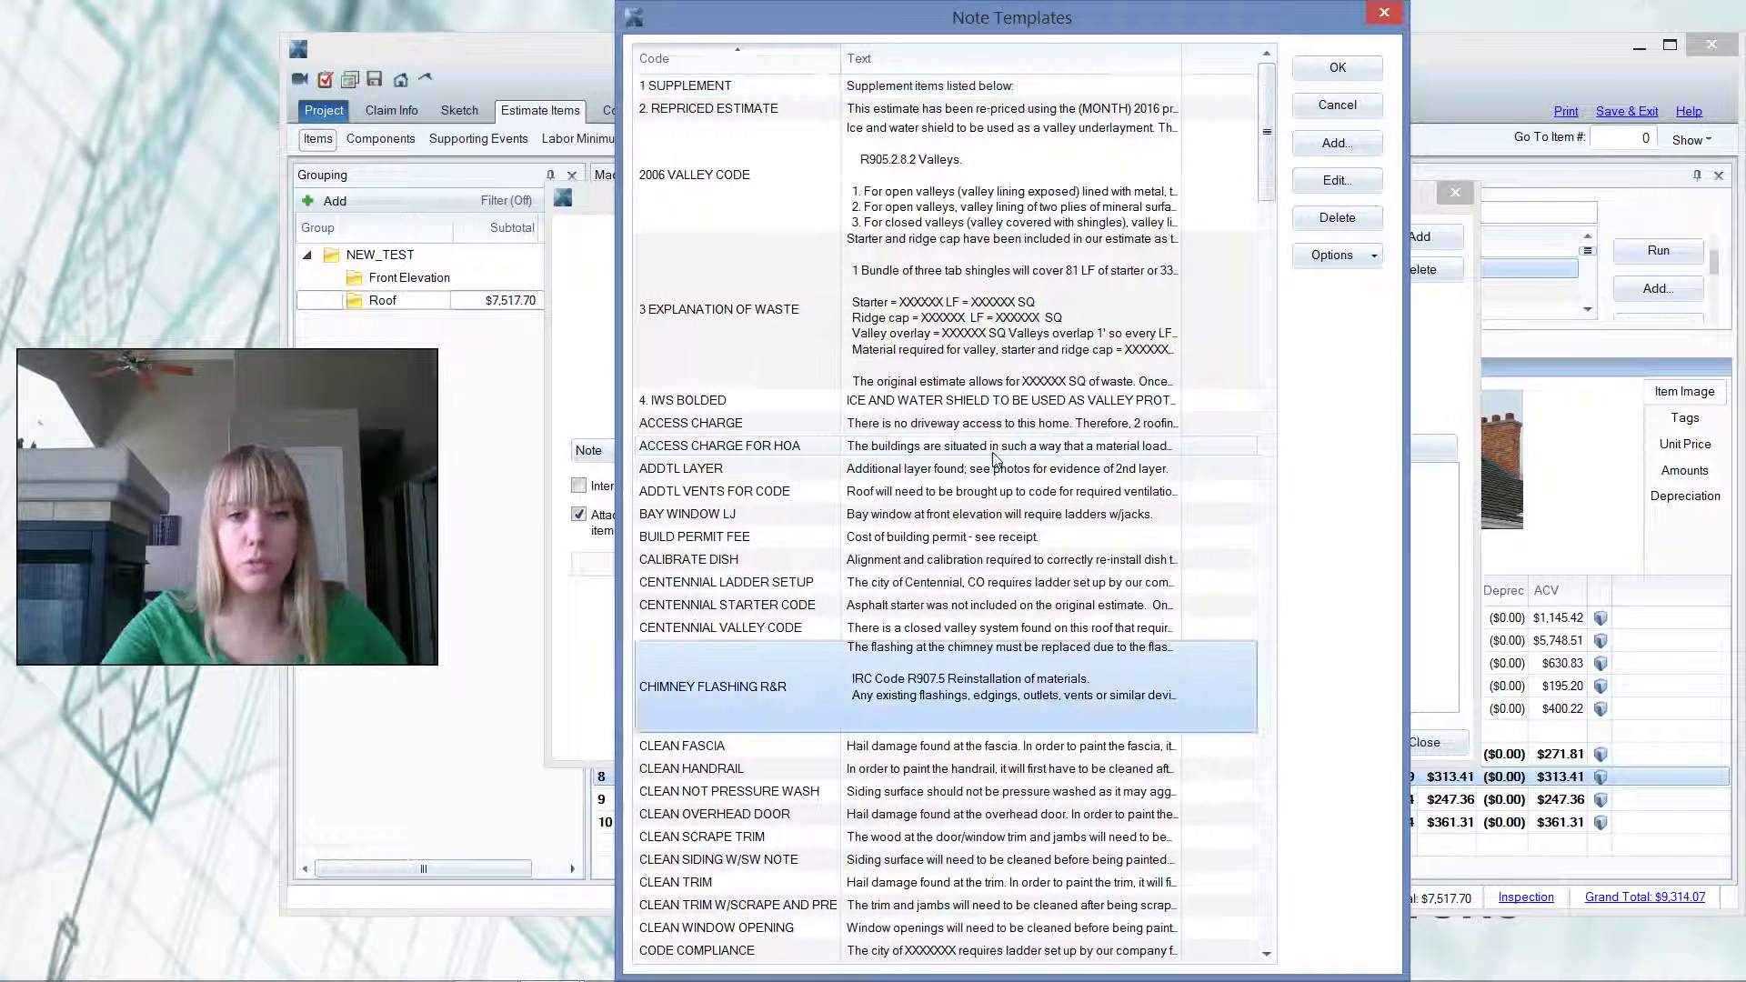
pyautogui.press('Return')
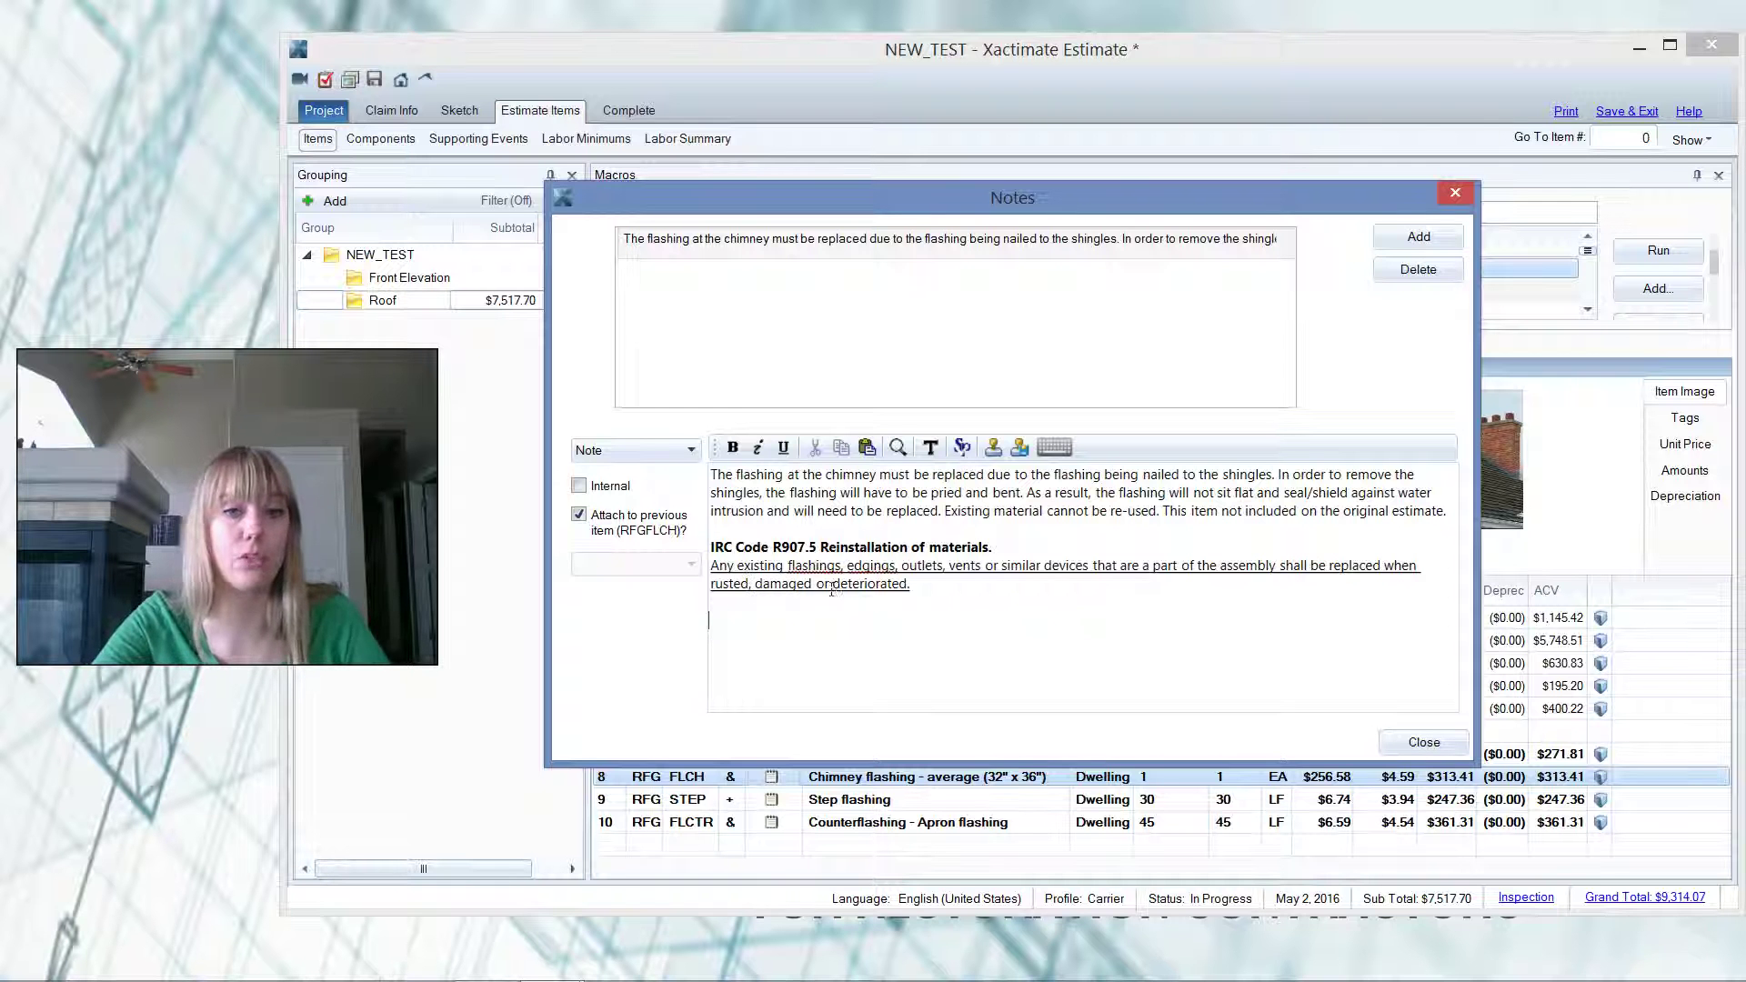
pyautogui.click(795, 590)
pyautogui.doubleClick(795, 586)
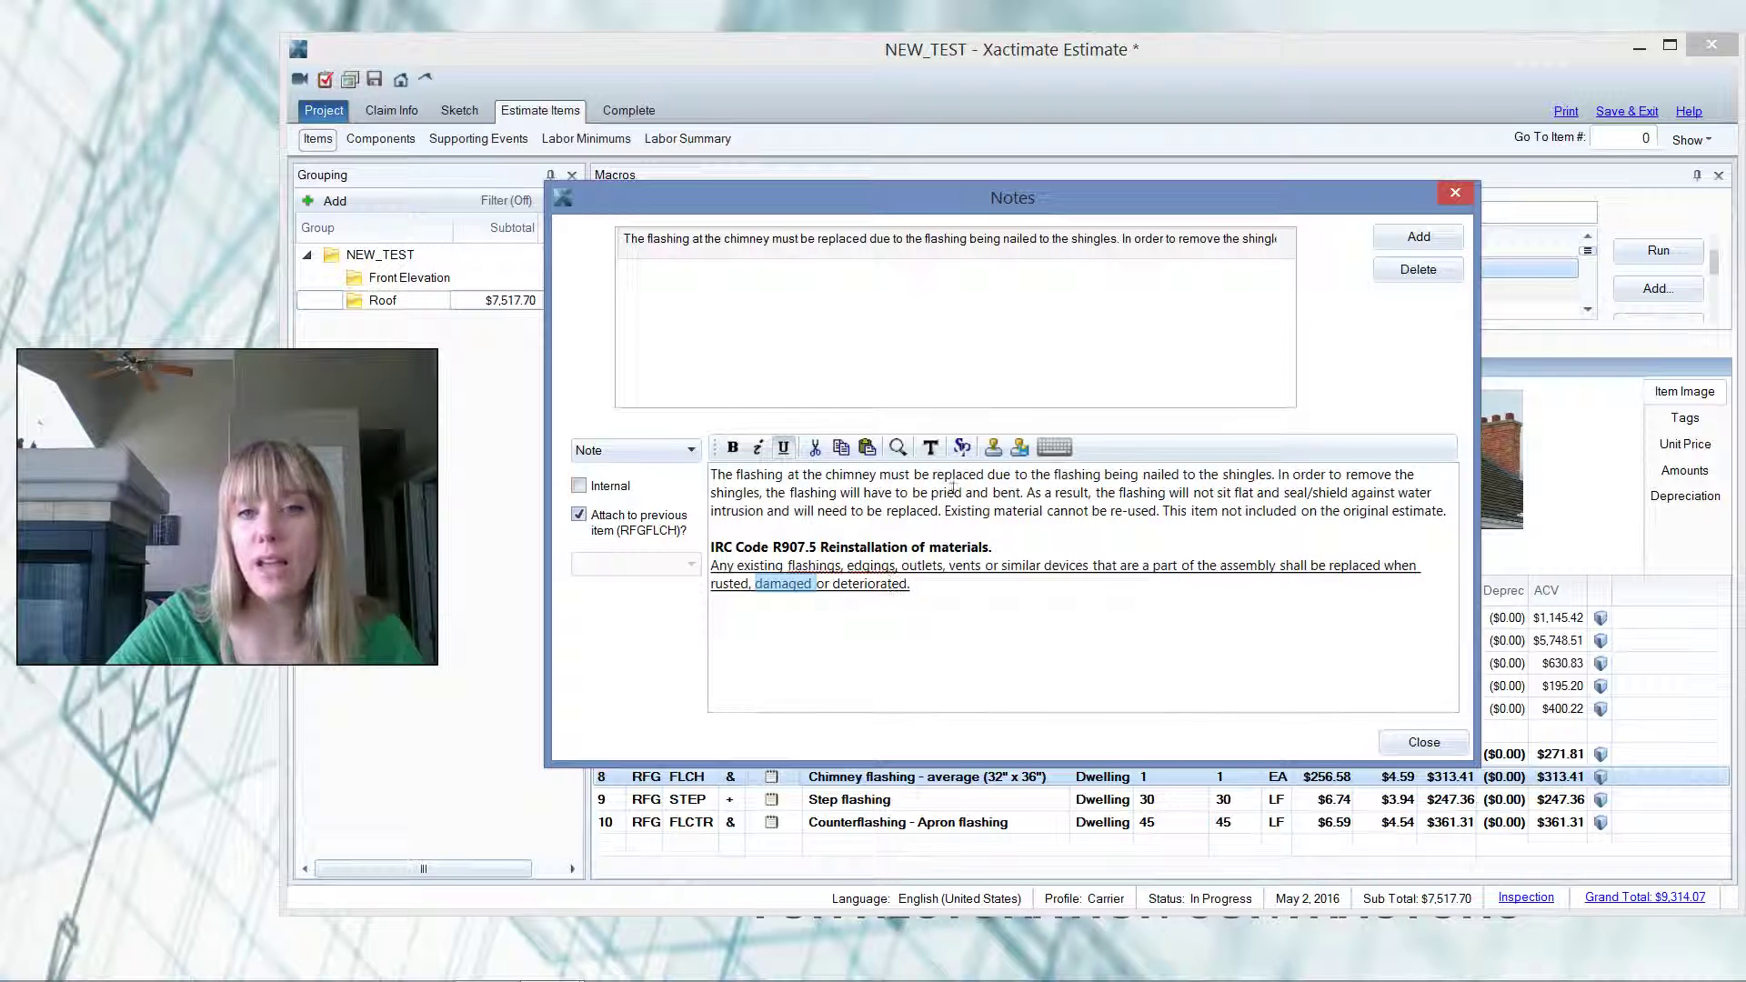
pyautogui.click(1423, 742)
# Attach the STEP FLASHING note template to the Step flashing line item.
pyautogui.click(771, 799)
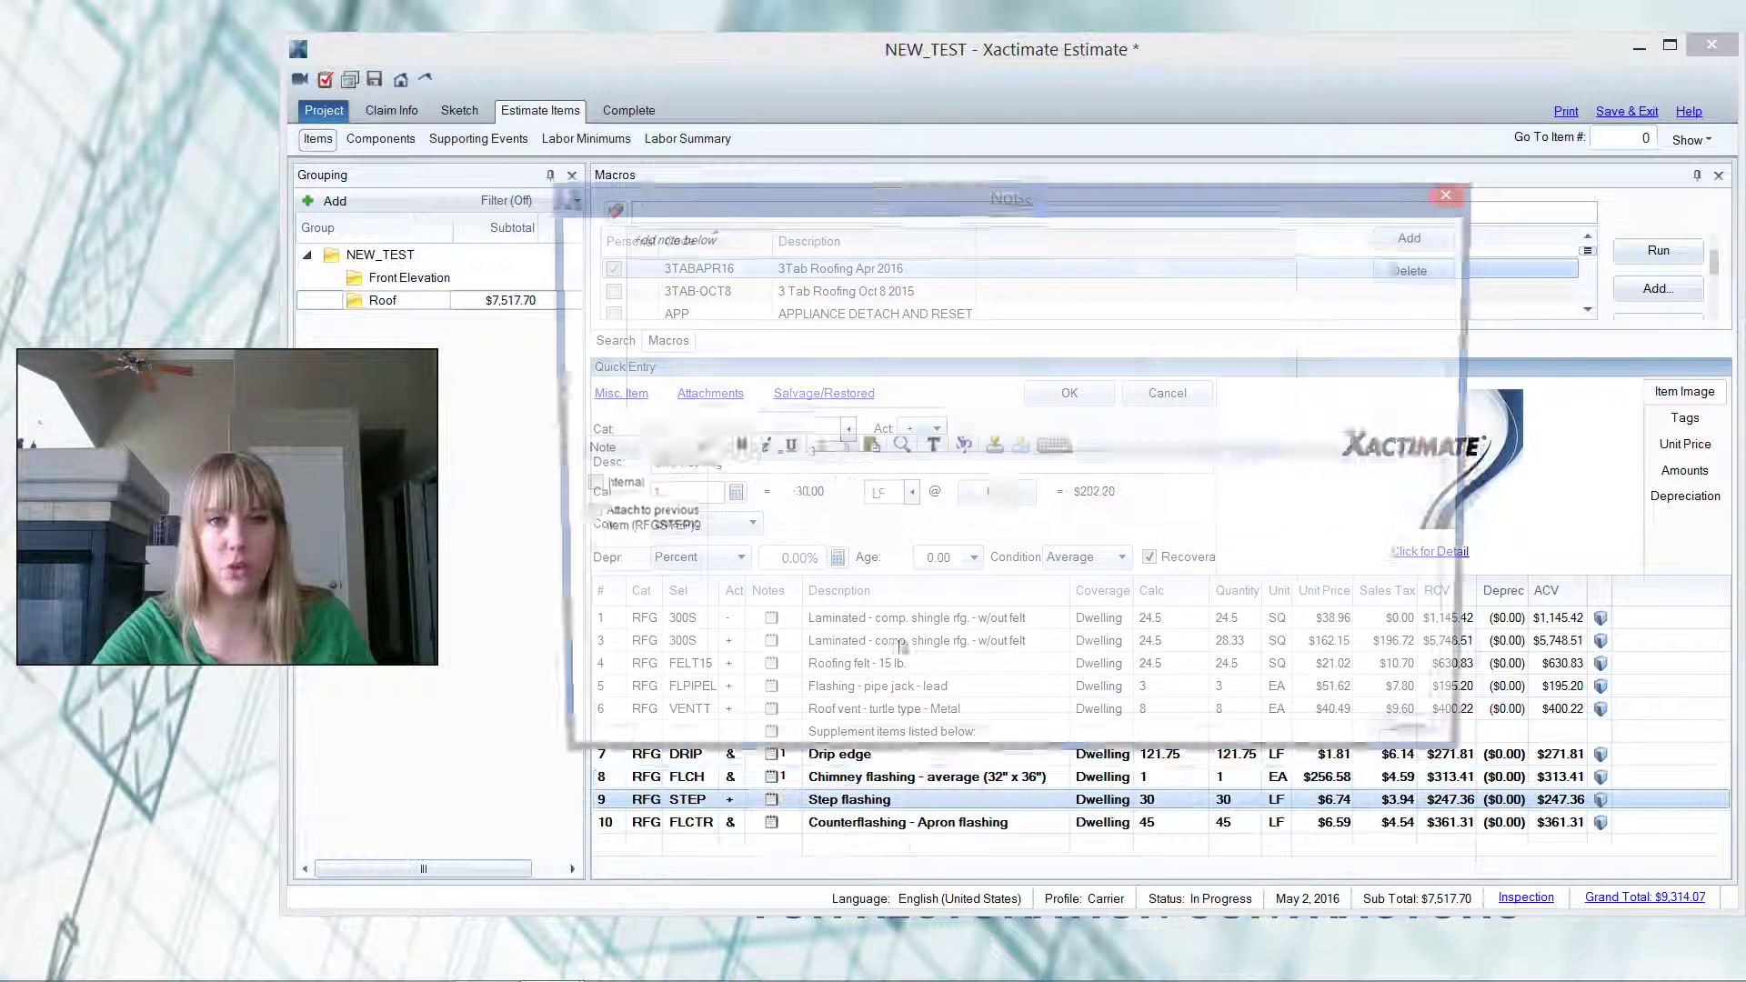
pyautogui.click(993, 449)
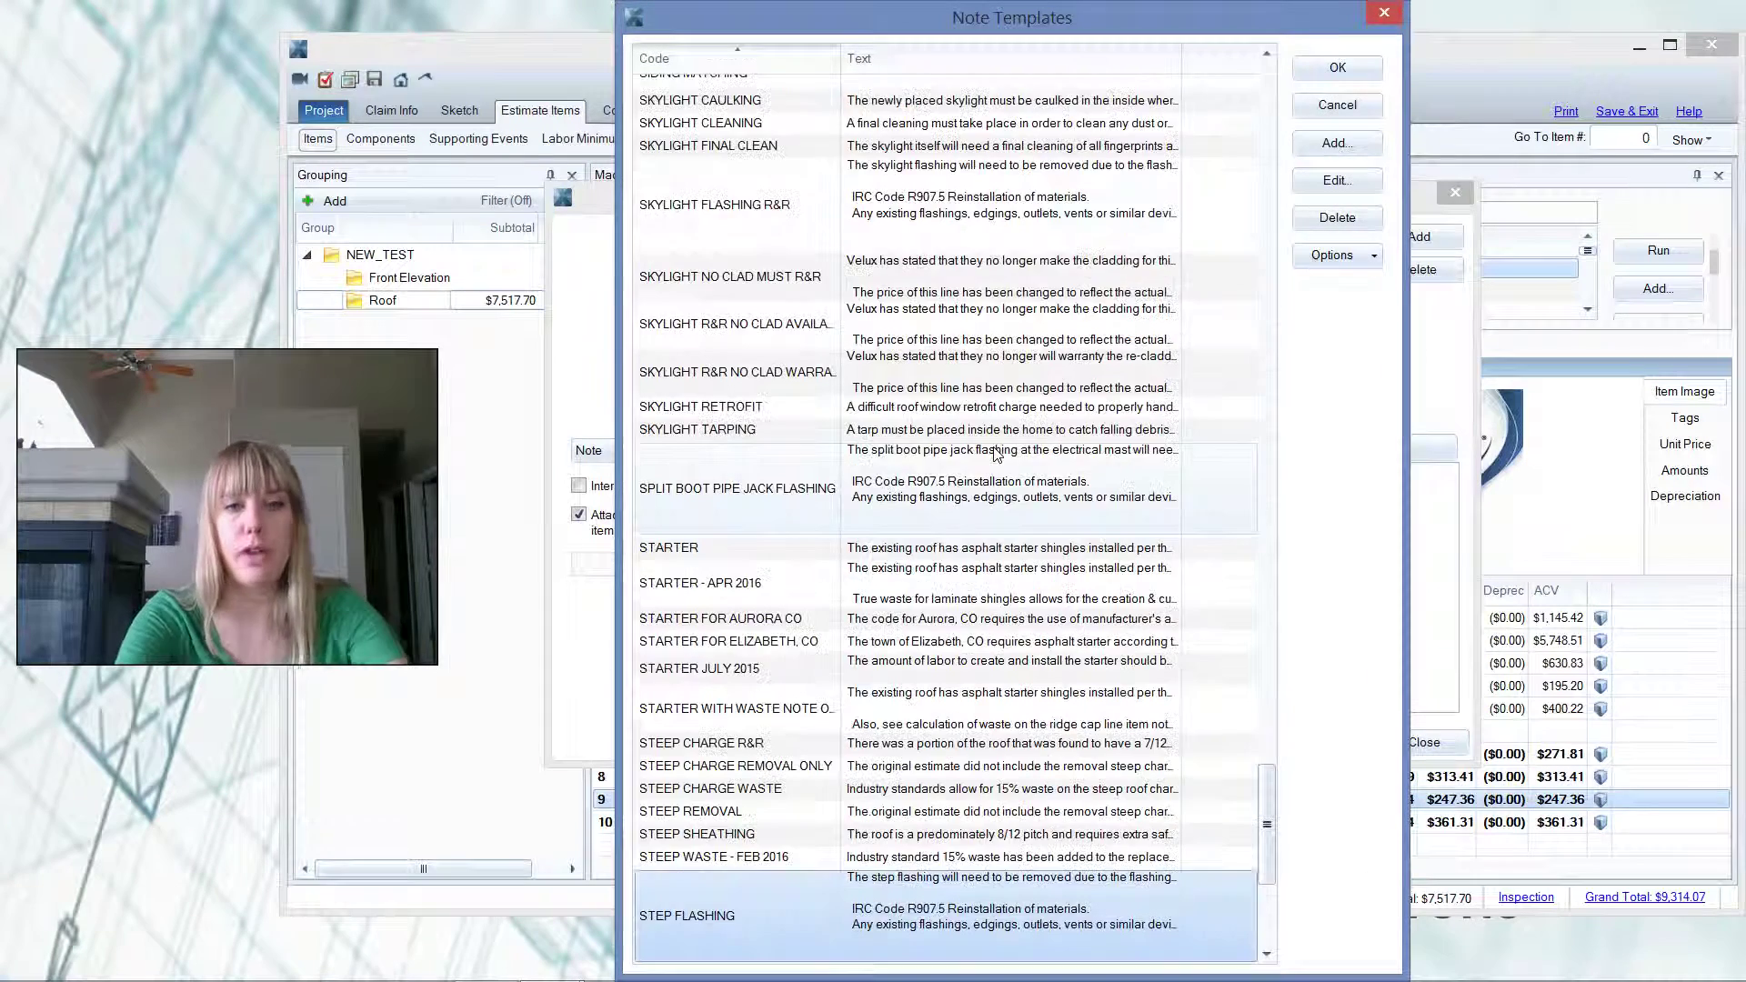
pyautogui.scroll(-1, 946, 764)
pyautogui.doubleClick(942, 841)
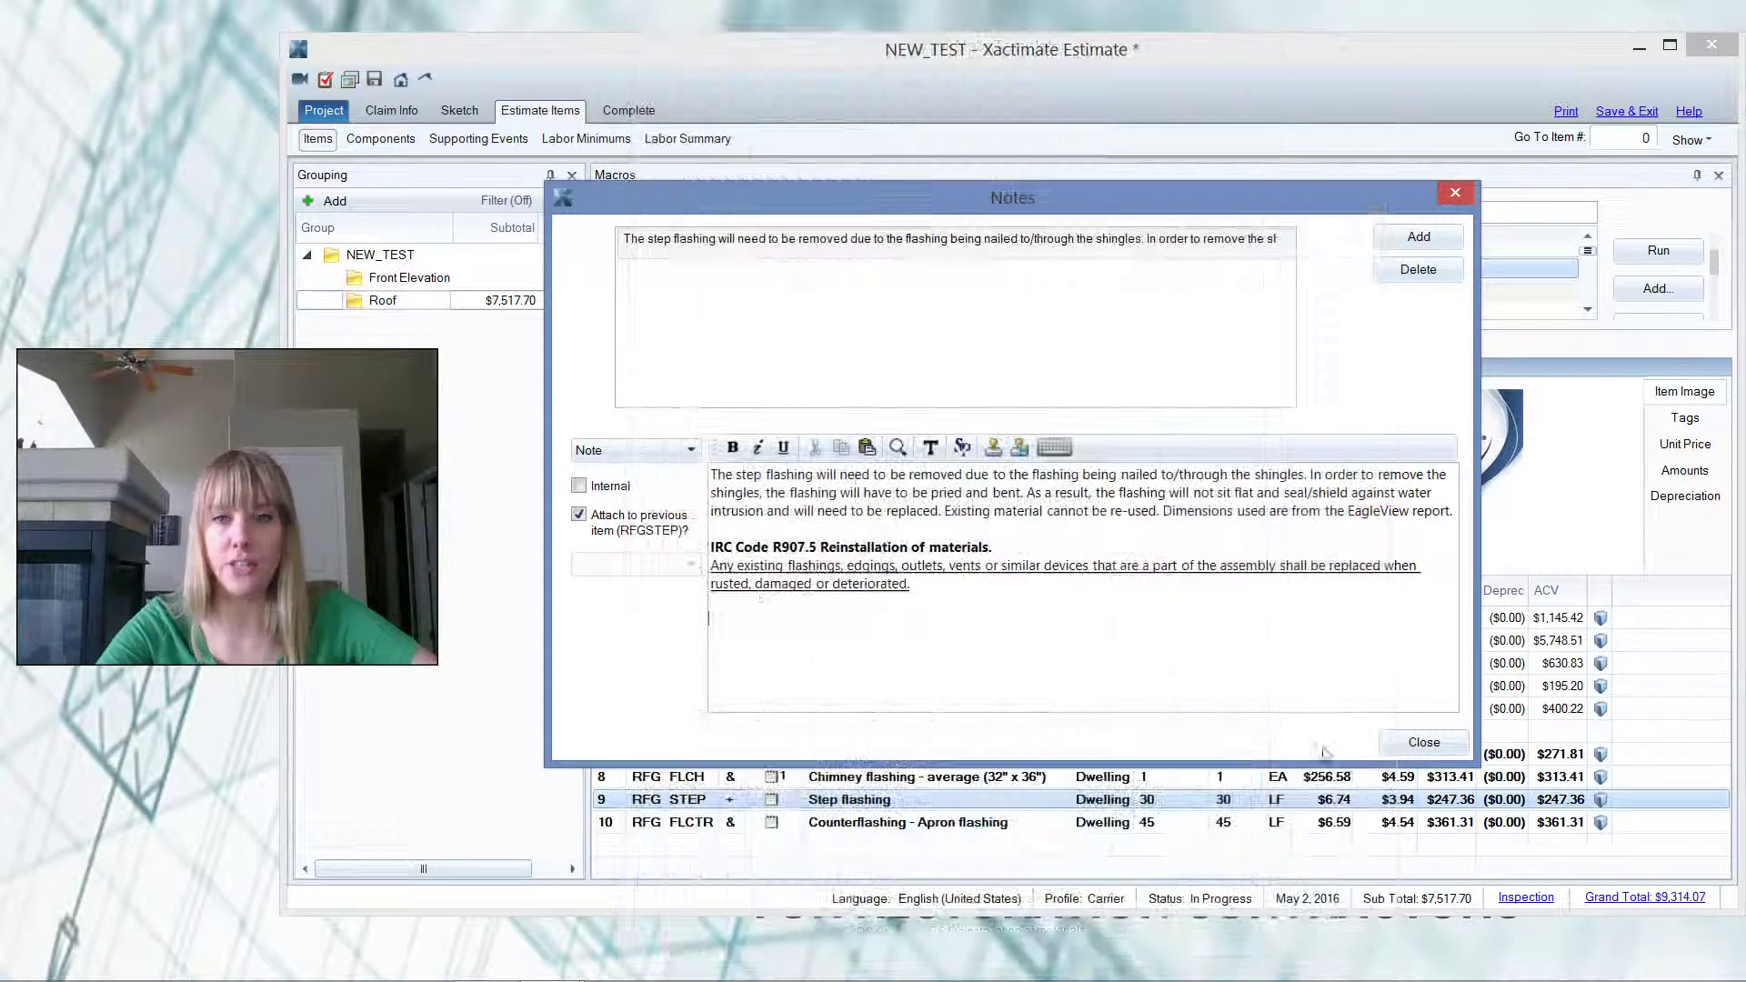
pyautogui.click(1424, 744)
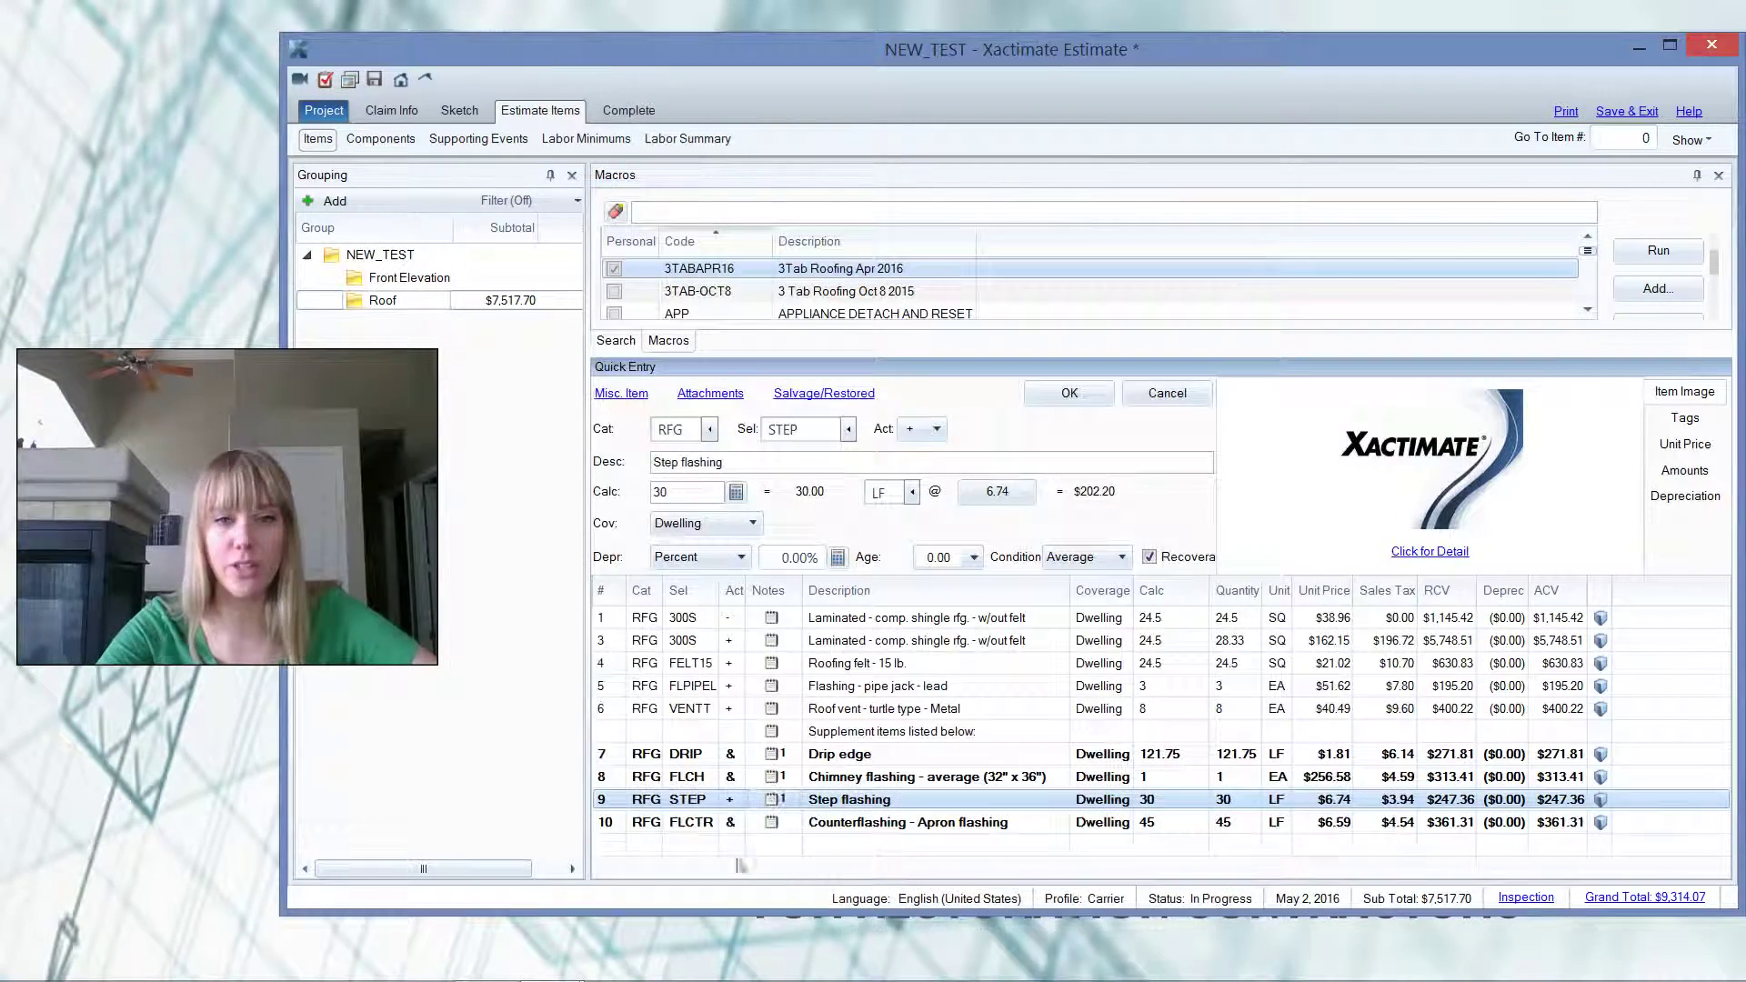
# Attach the L FLASHING R&R note template to the Counterflashing line item.
pyautogui.click(772, 823)
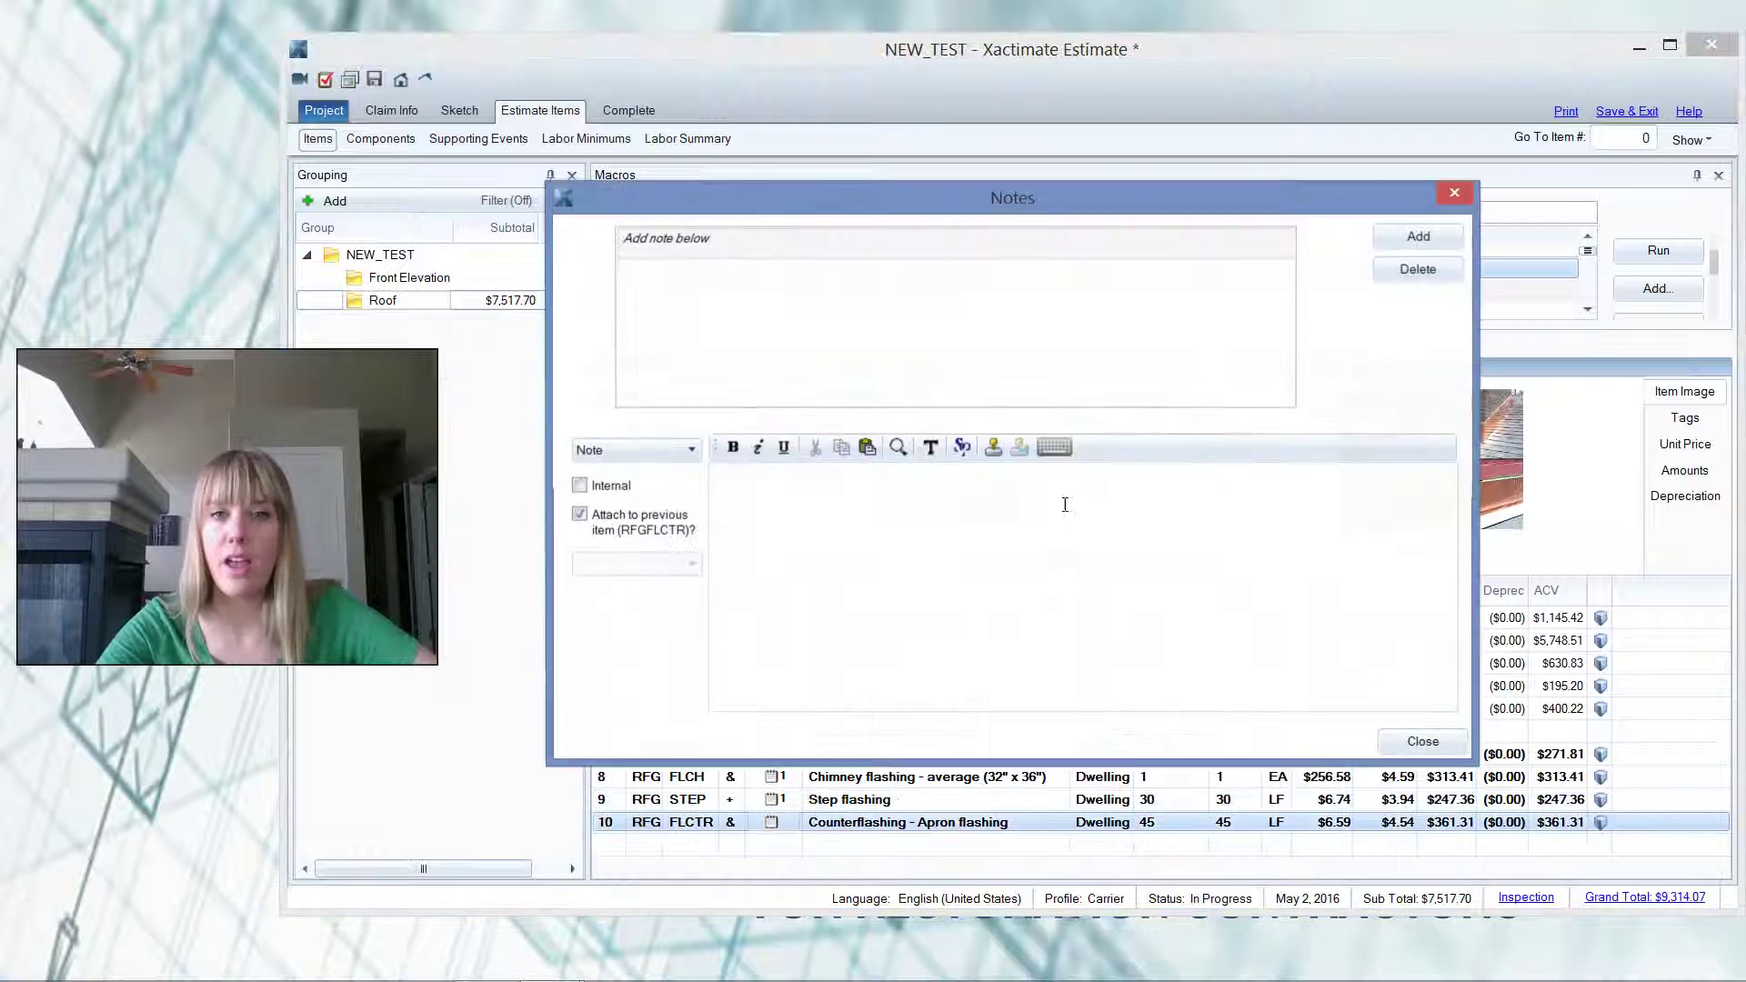
pyautogui.click(997, 449)
pyautogui.scroll(-10, 998, 455)
pyautogui.doubleClick(979, 931)
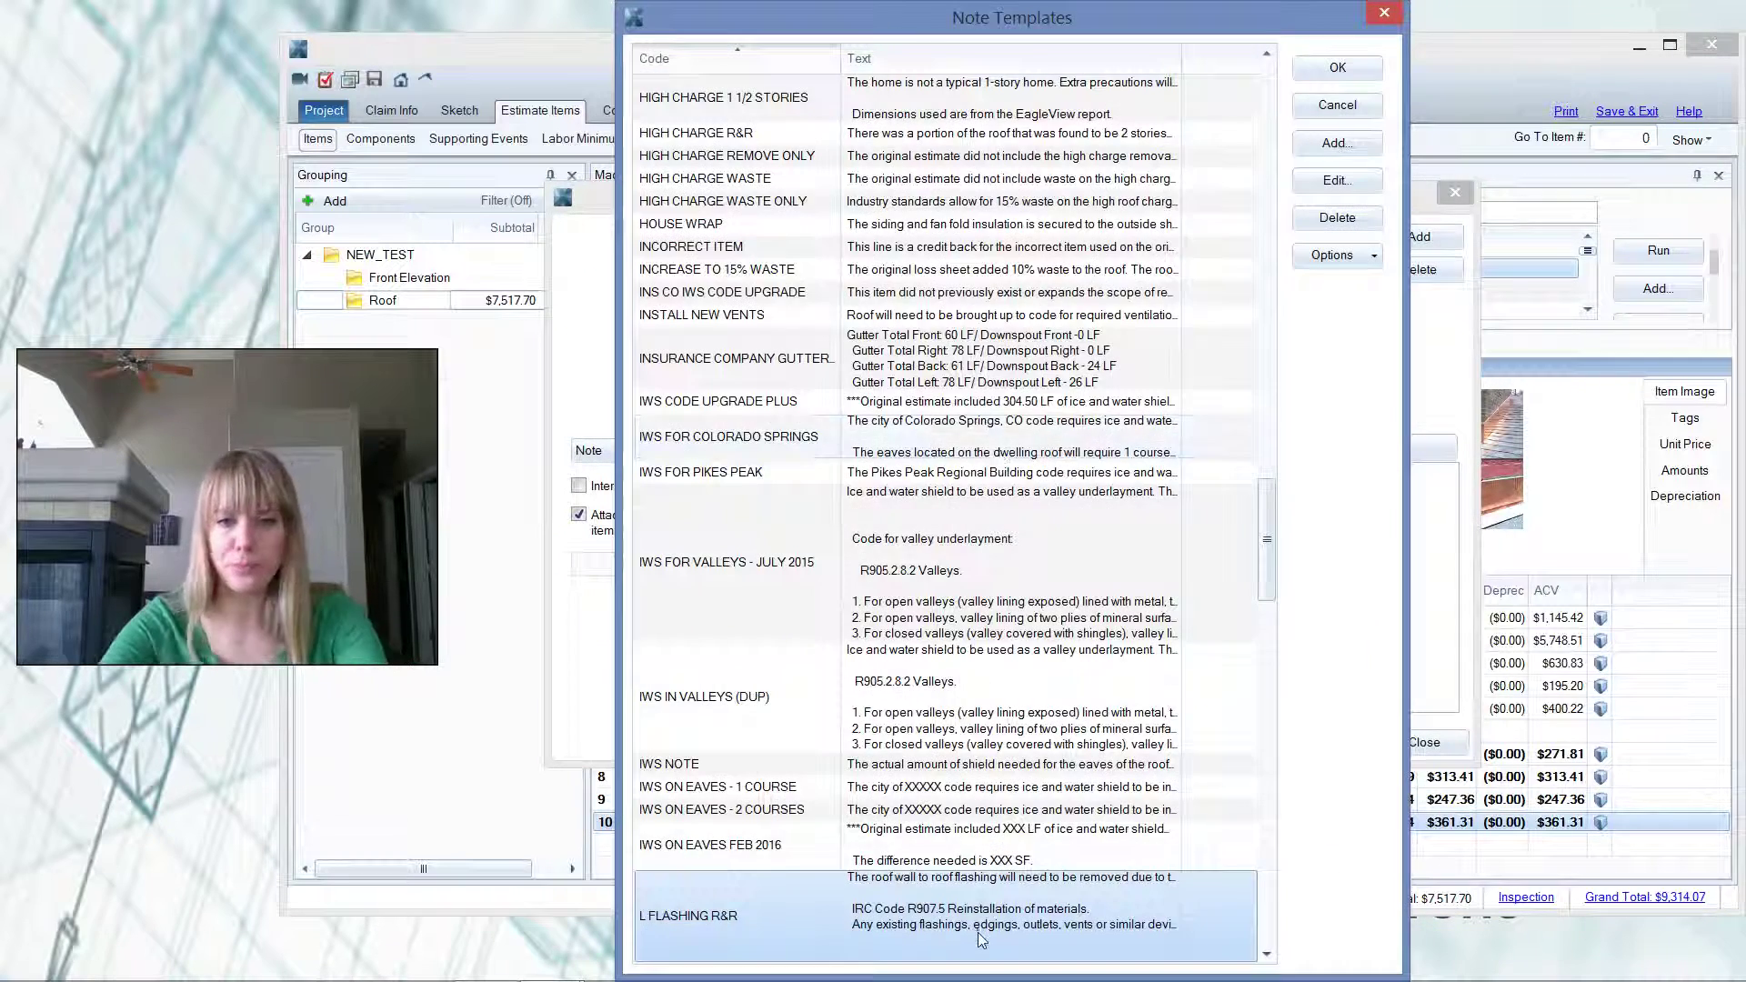
pyautogui.click(1424, 744)
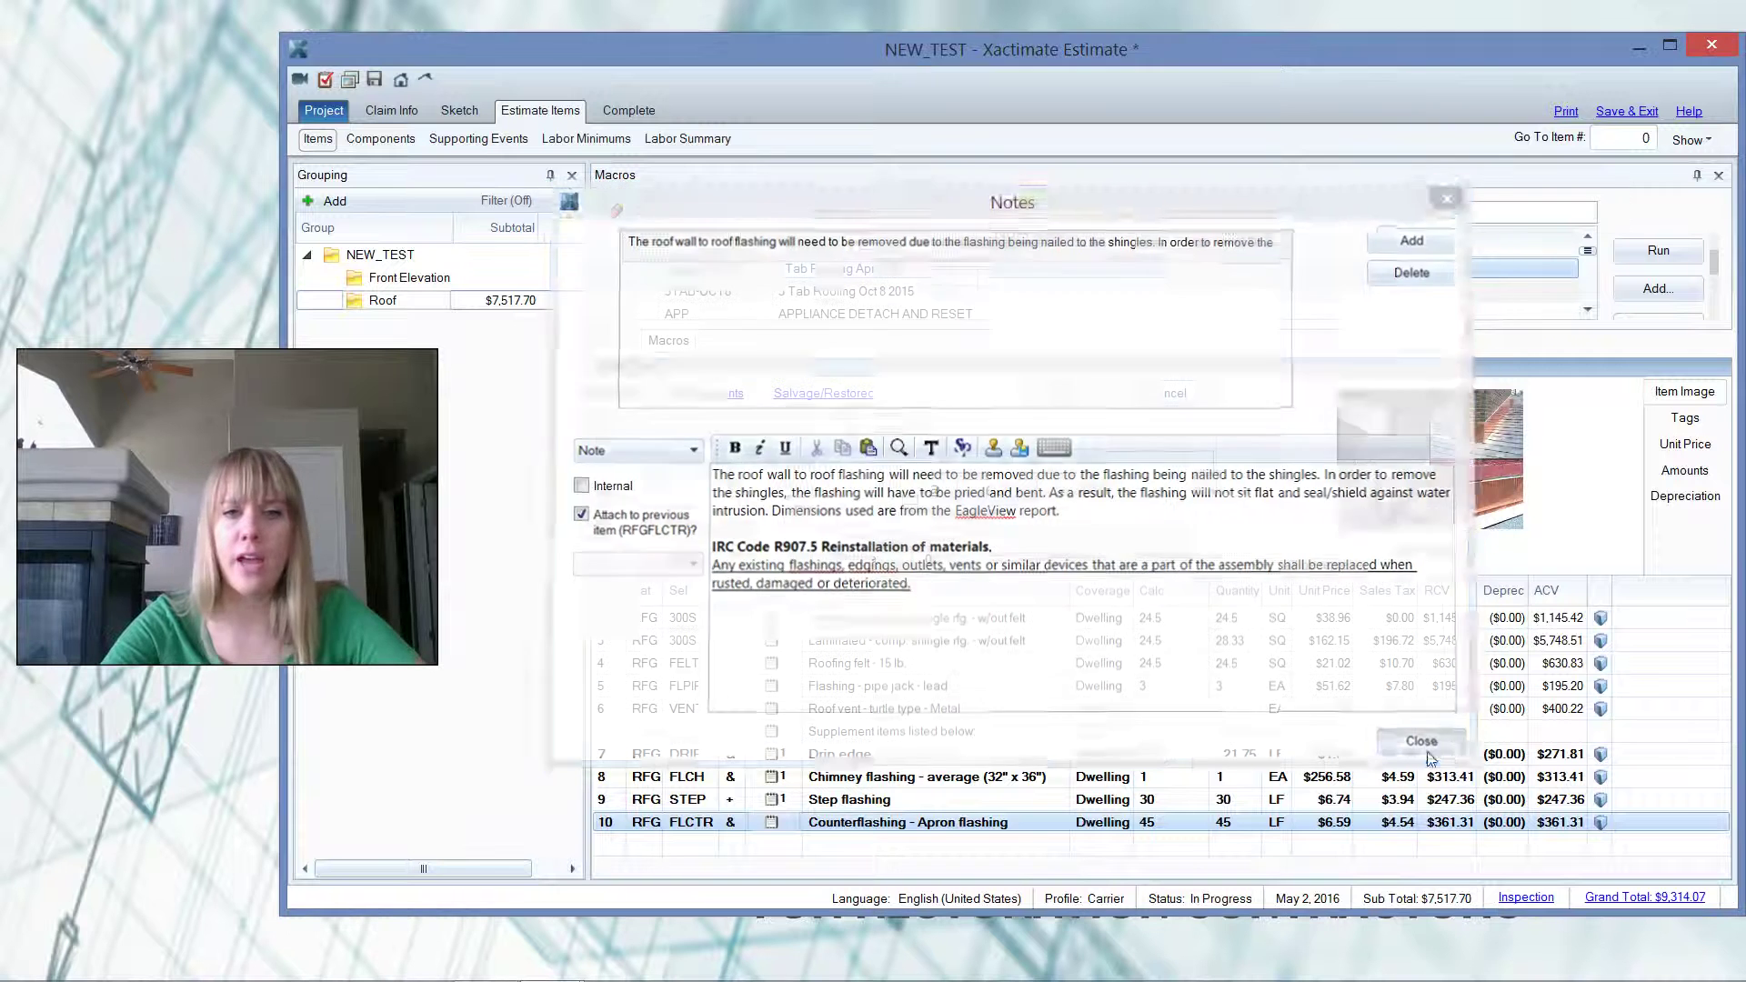
pyautogui.moveTo(748, 823)
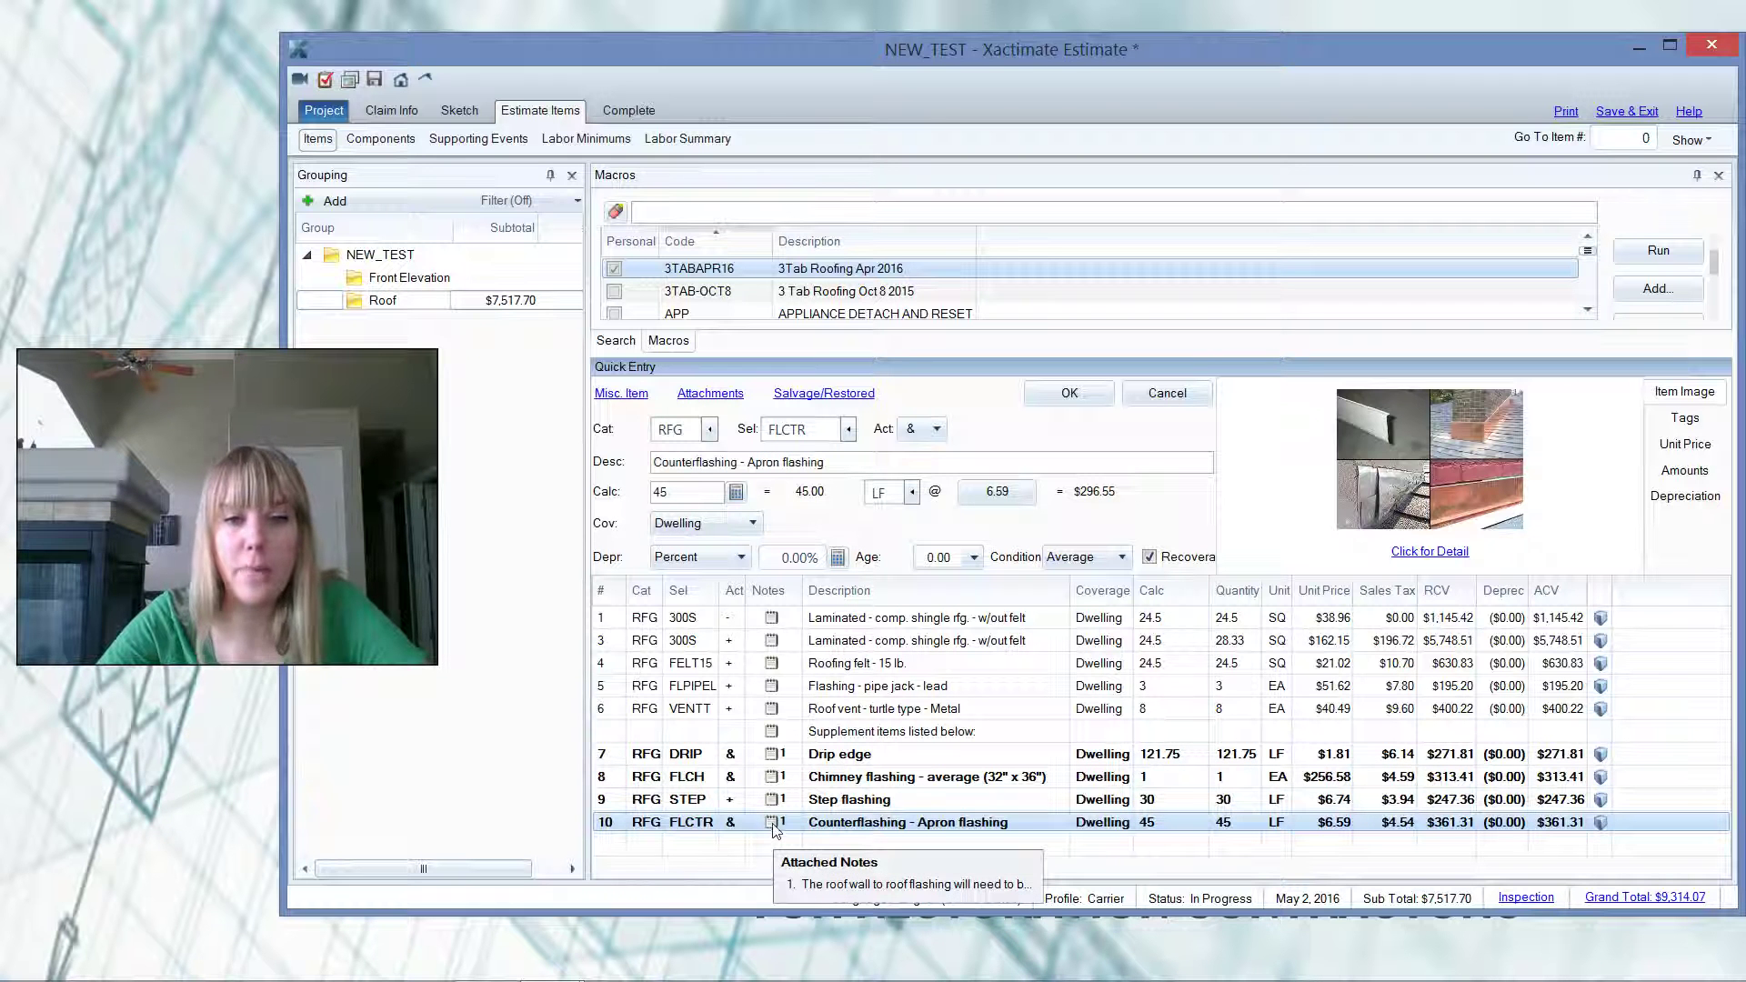
# Reopen the Counterflashing note and select its opening roof-wall flashing sentences.
pyautogui.click(776, 824)
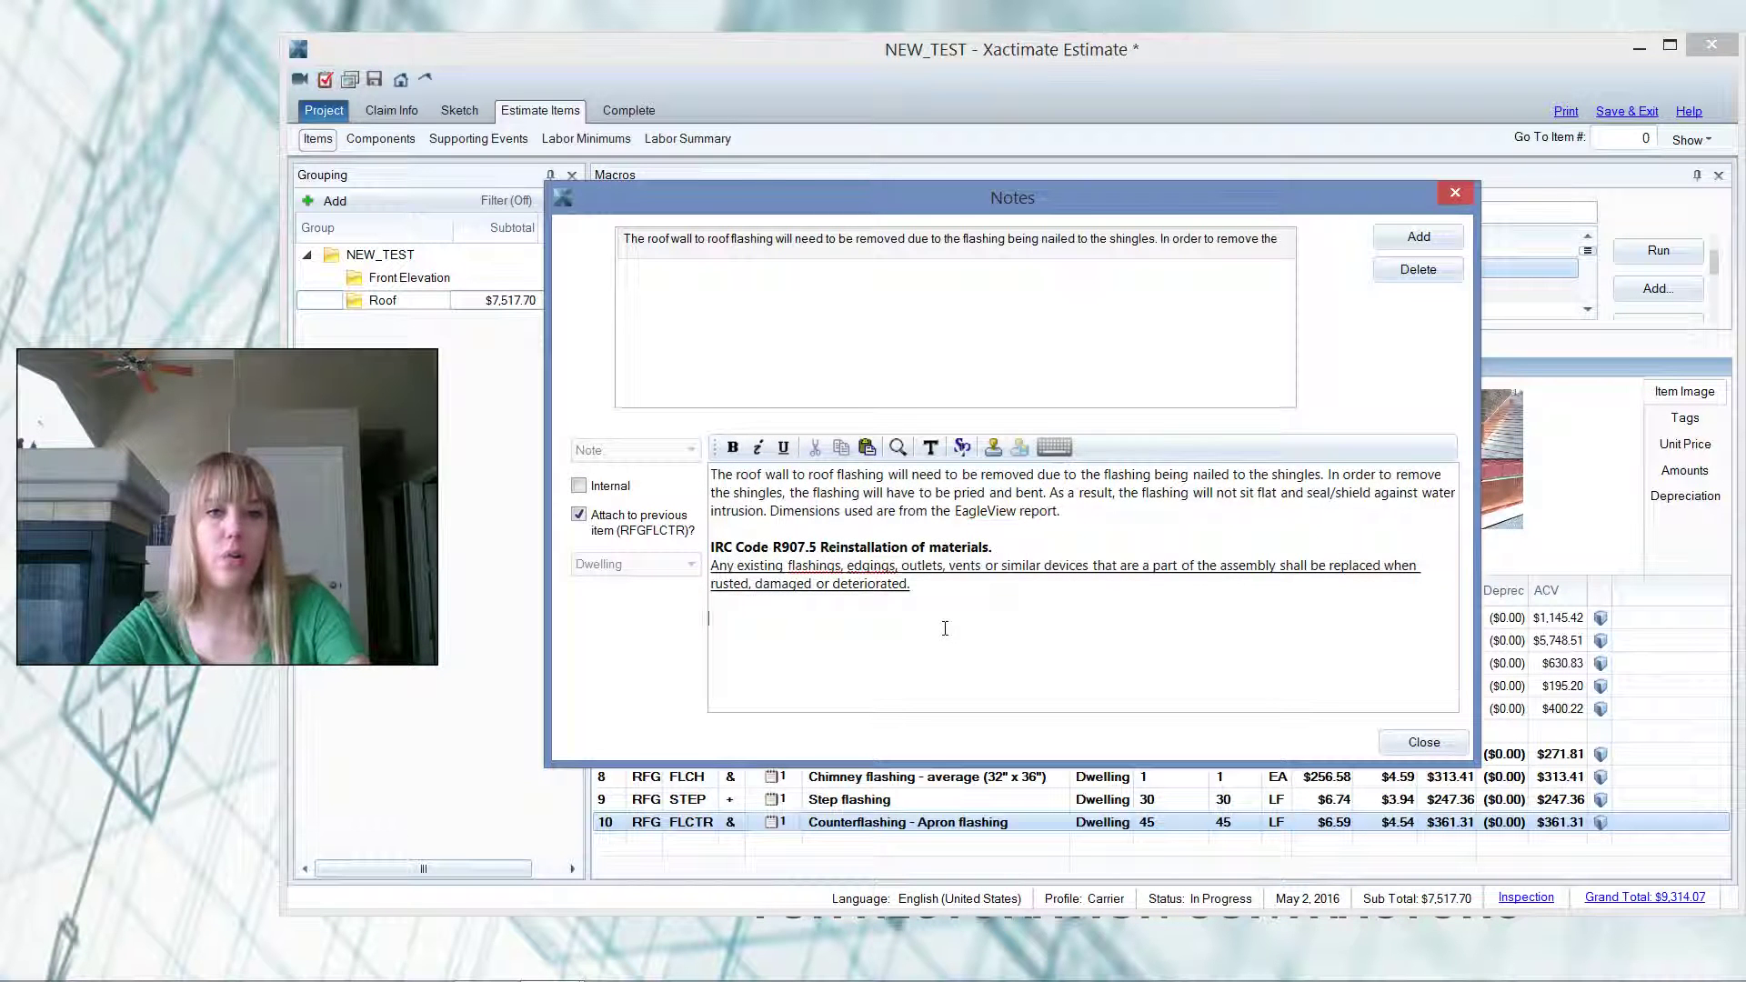
pyautogui.hotkey('ctrl', 'a')
pyautogui.click(972, 493)
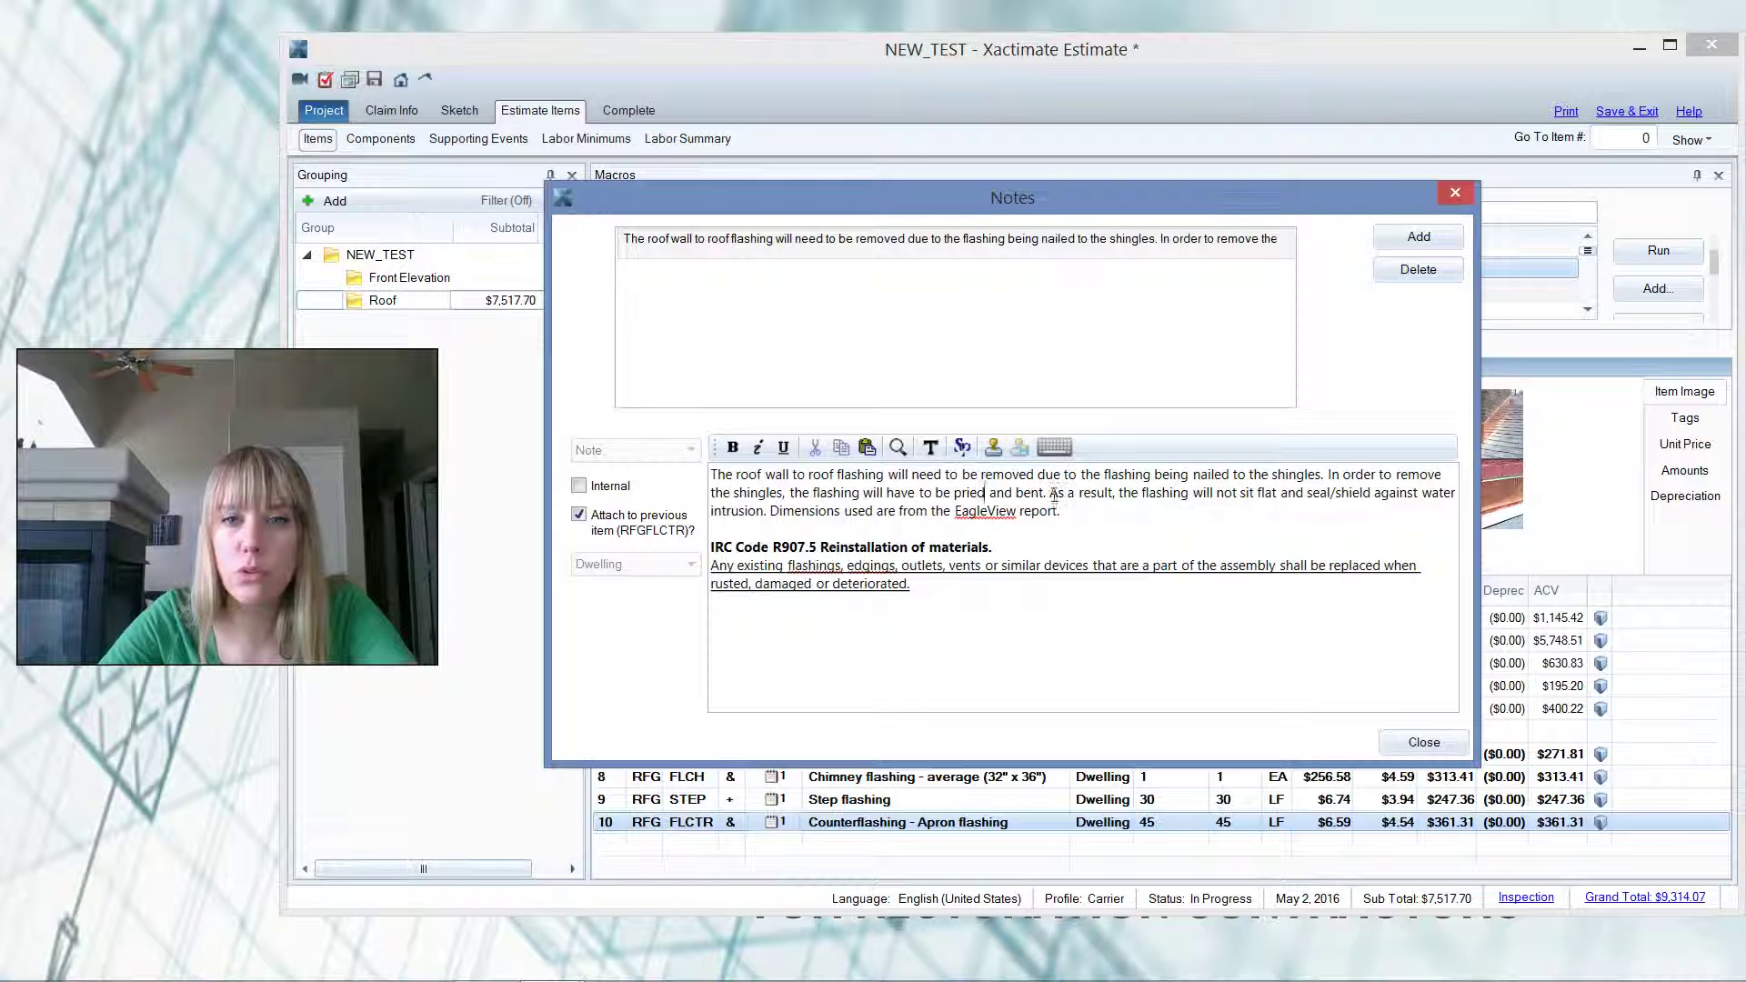
pyautogui.moveTo(767, 511); pyautogui.dragTo(663, 455)
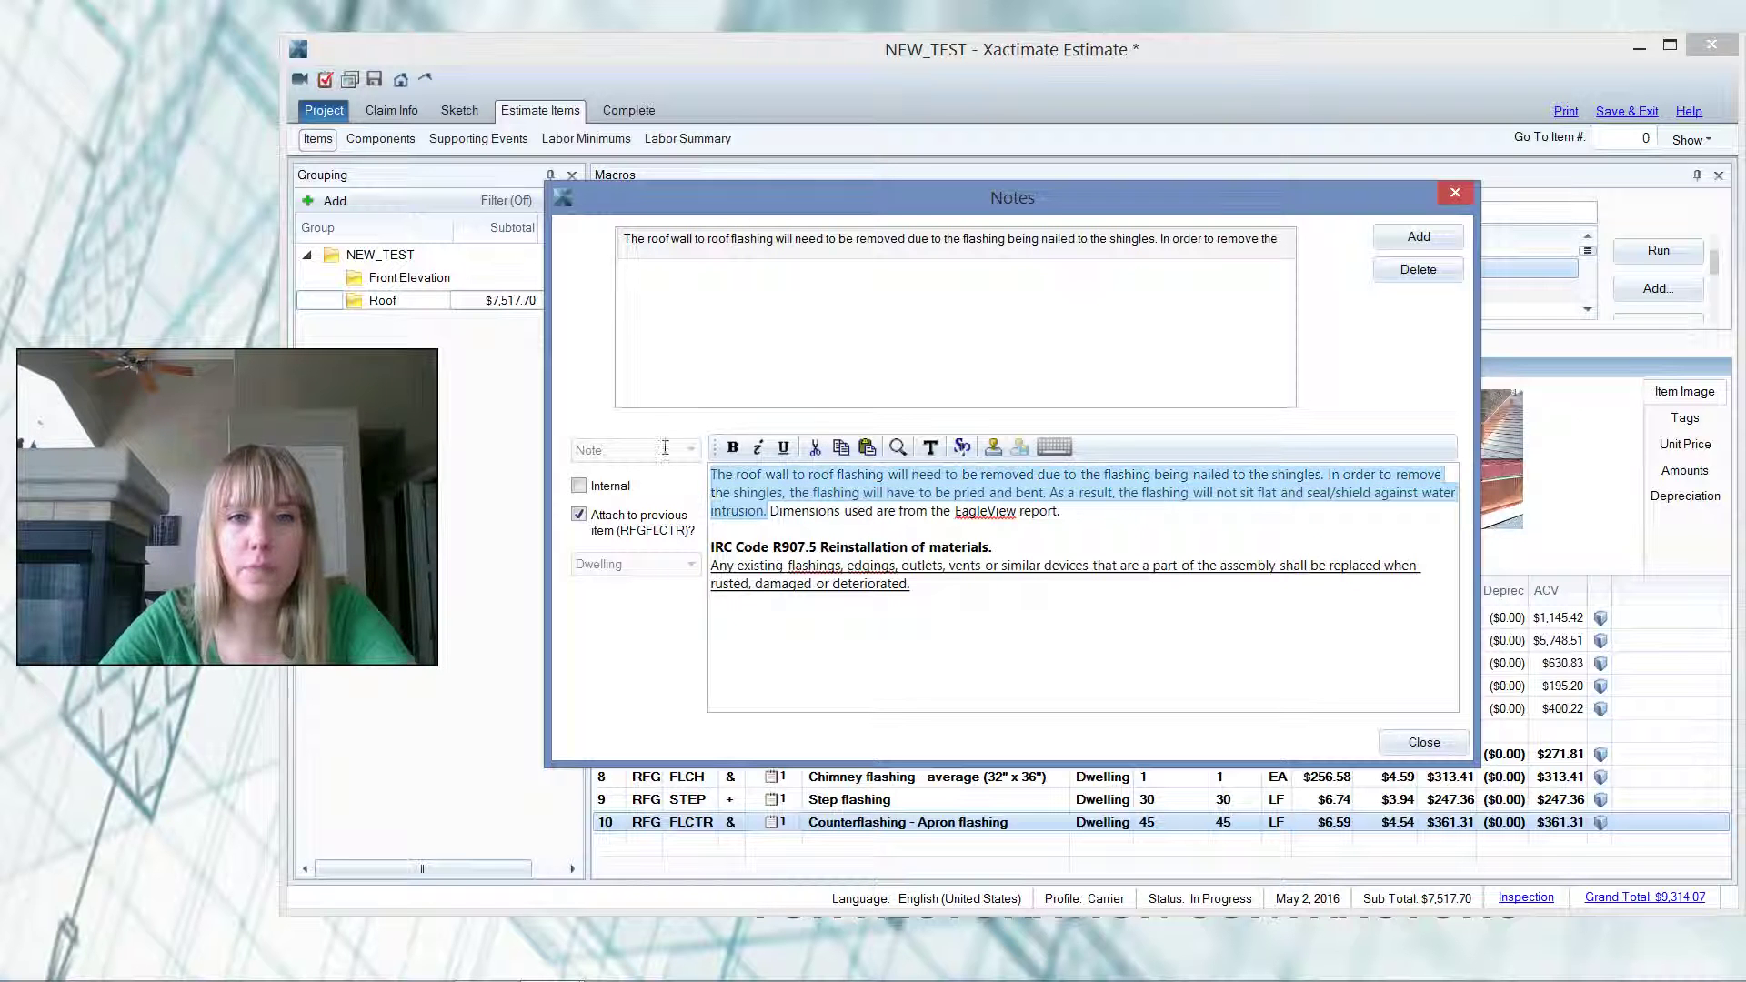
# Replace them with 'The counterflashing was found have hail damage. See photo at the end of the report.'.
pyautogui.write('The counterfla')
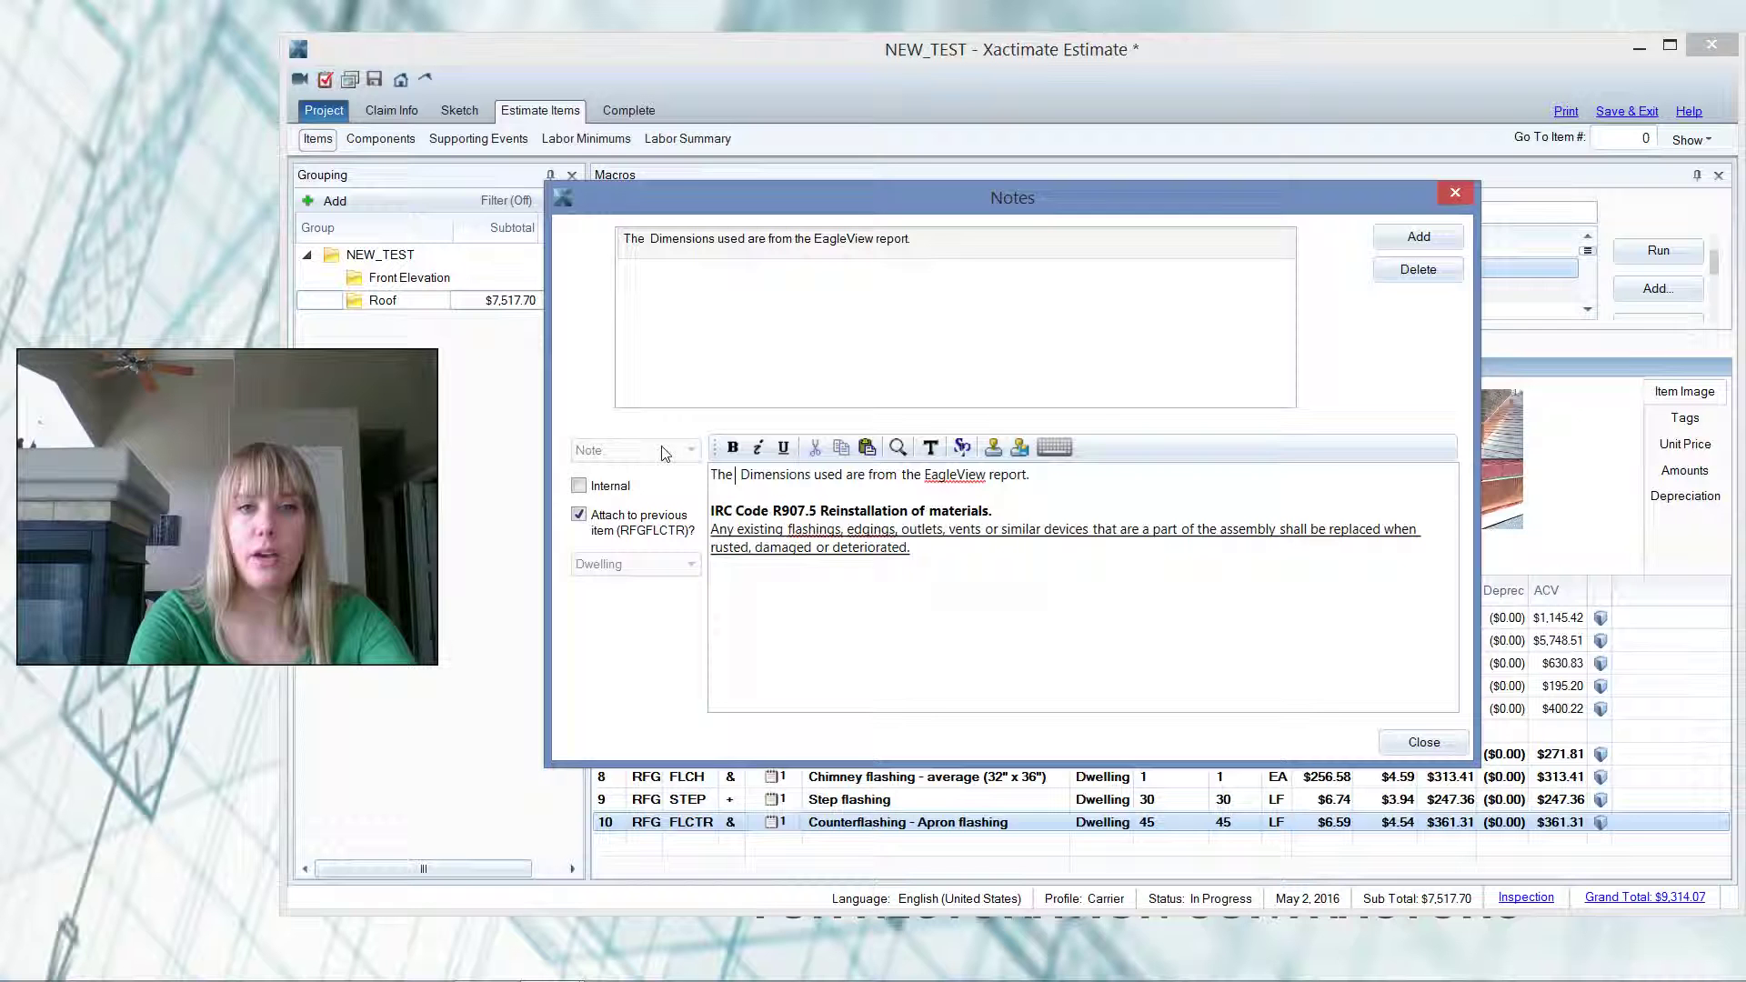
pyautogui.write('shing was found ')
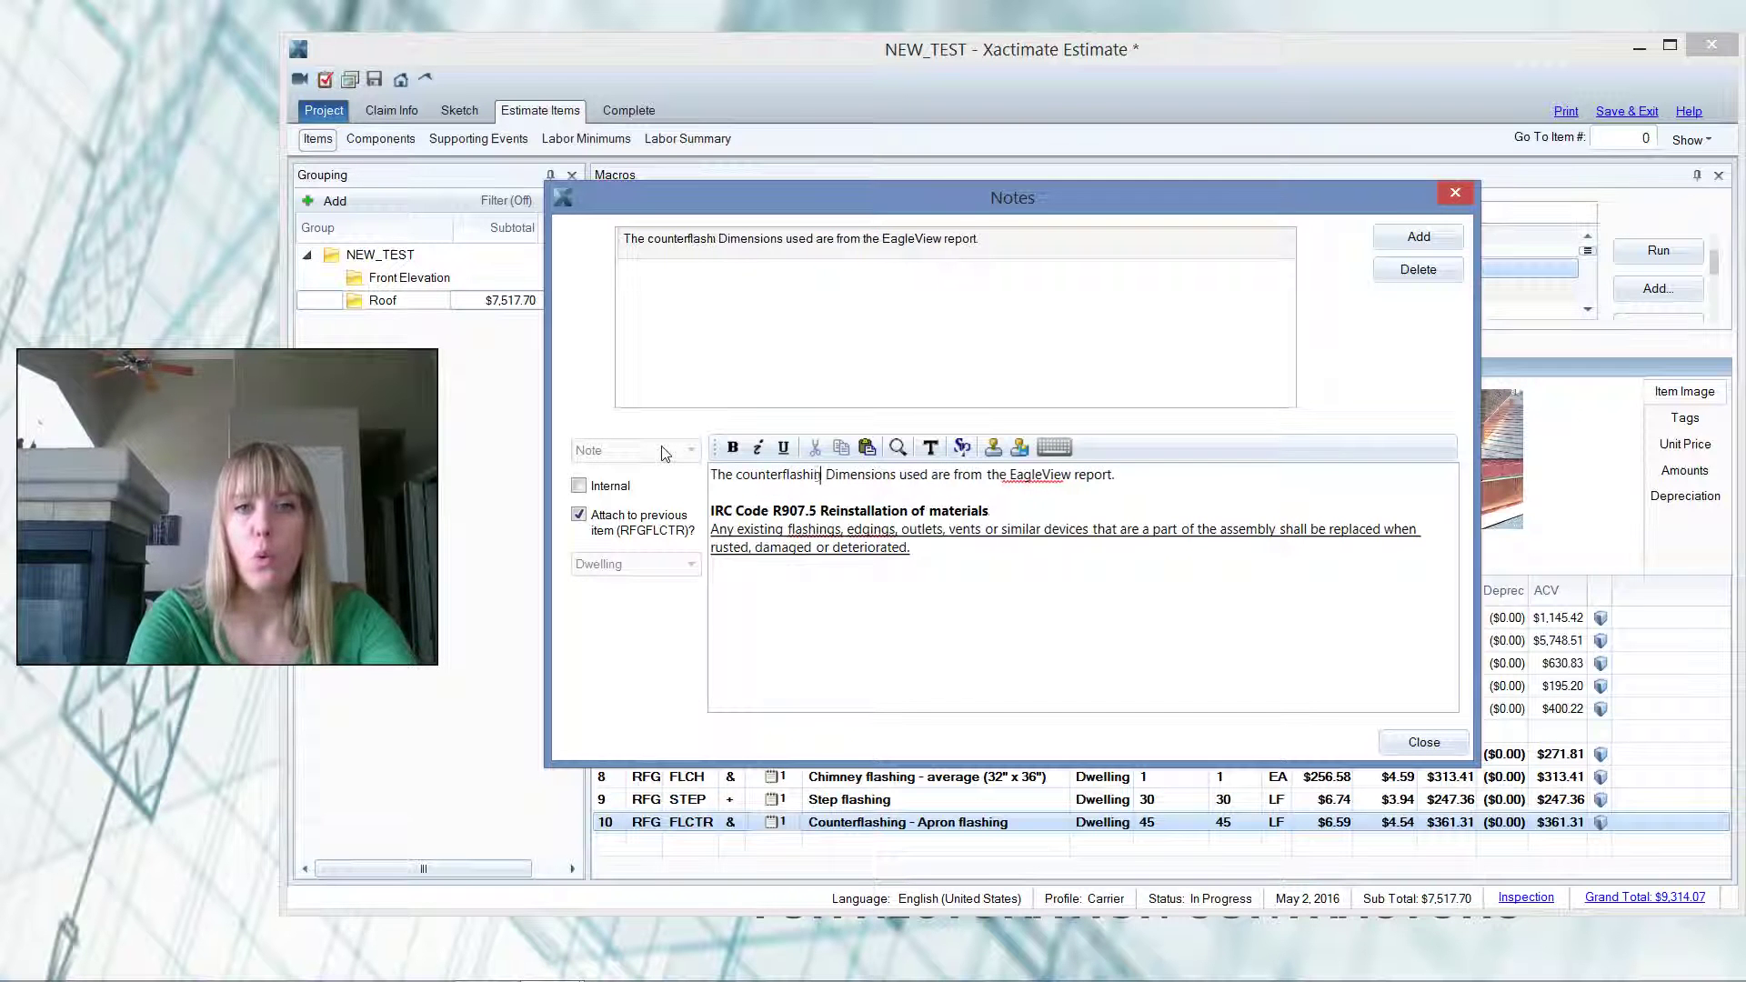
pyautogui.write('have hail ca')
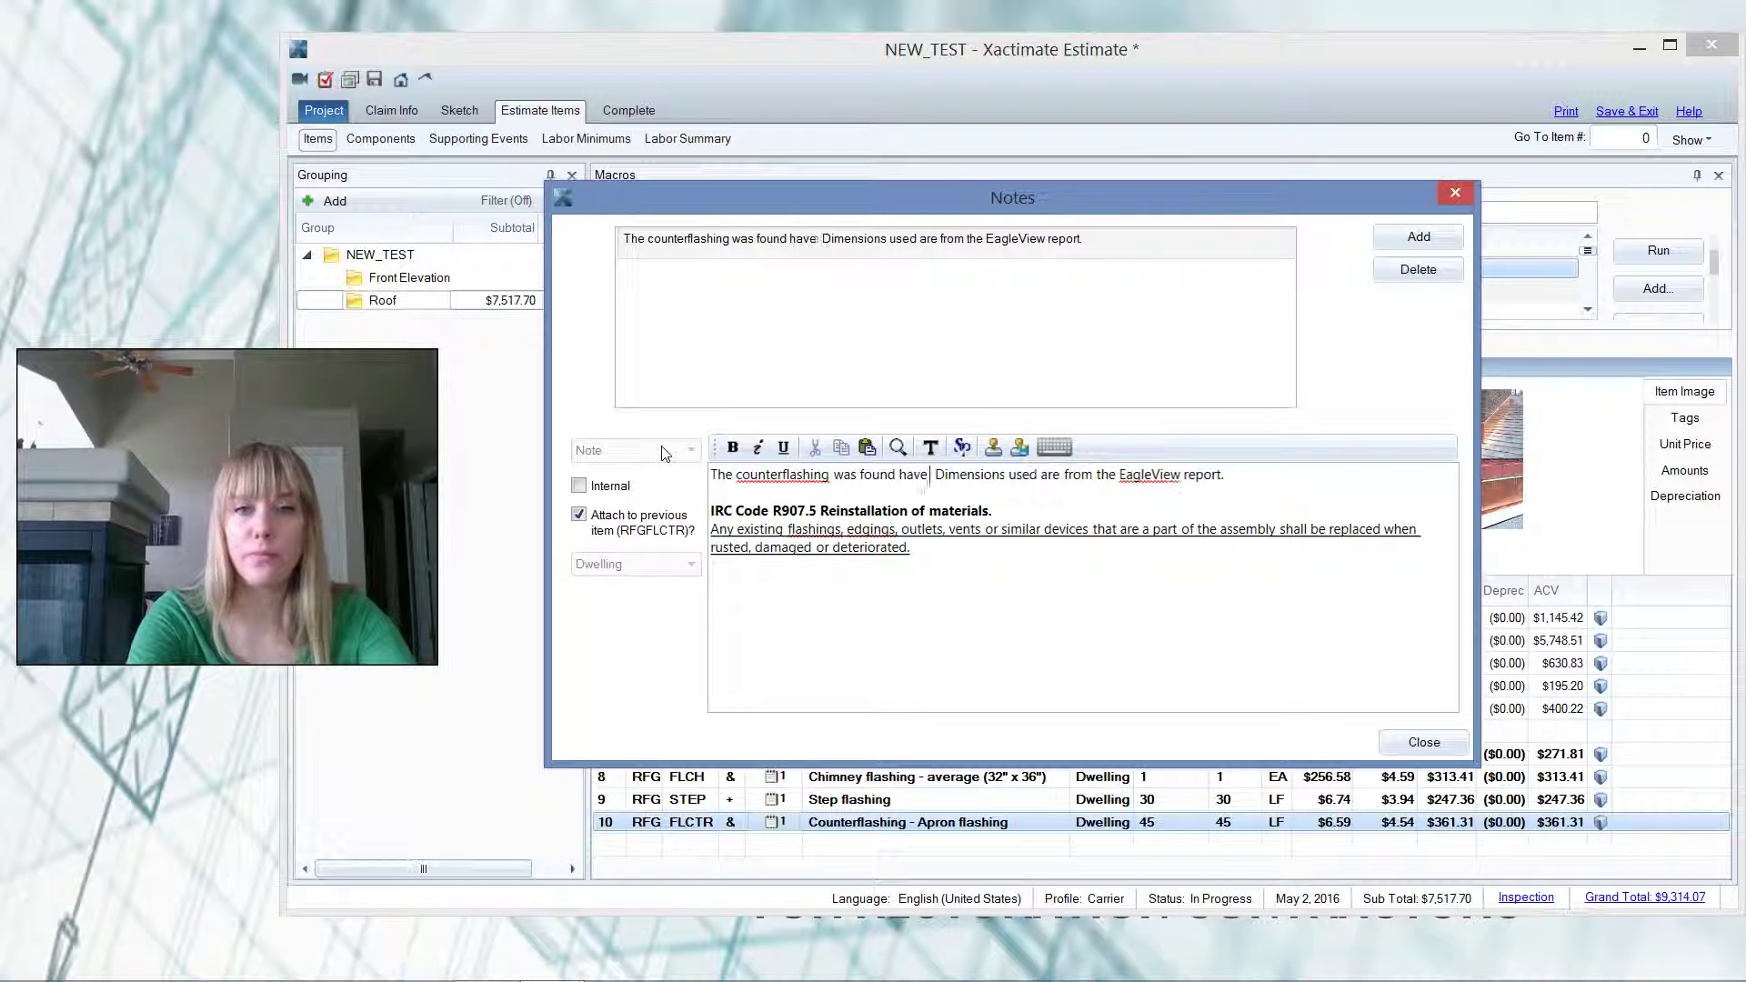
pyautogui.press('BackSpace')
pyautogui.press('BackSpace')
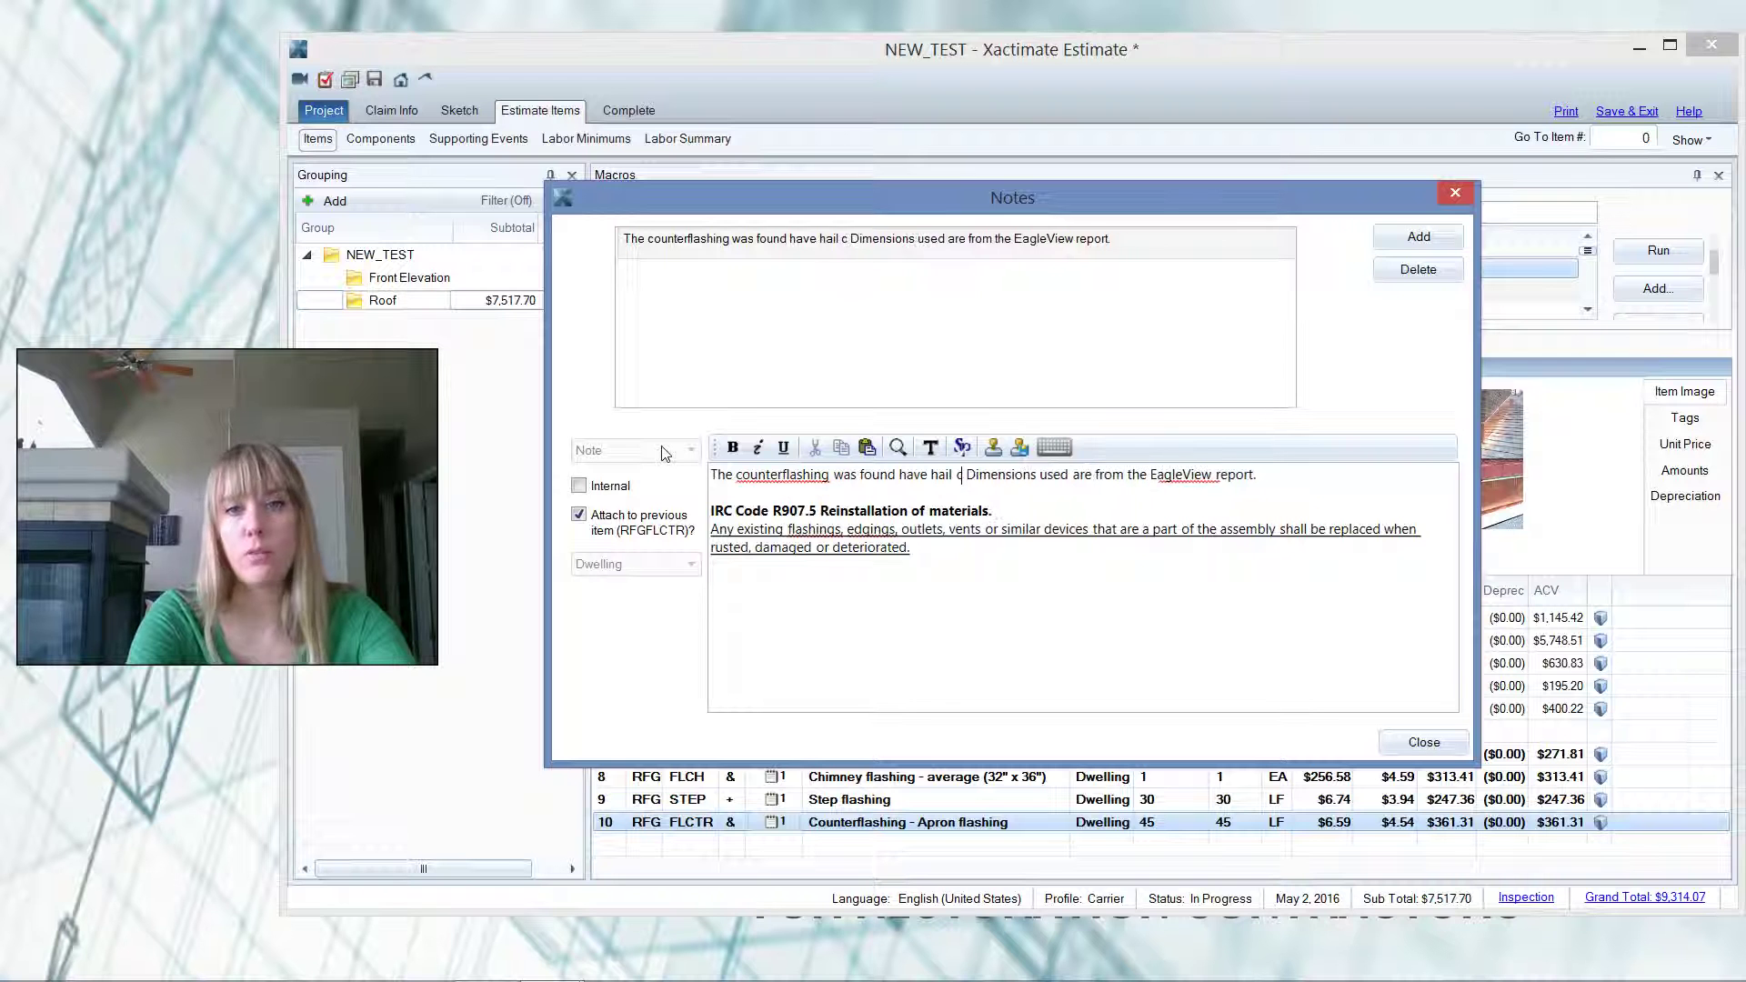
pyautogui.write('dam')
pyautogui.write('age. See')
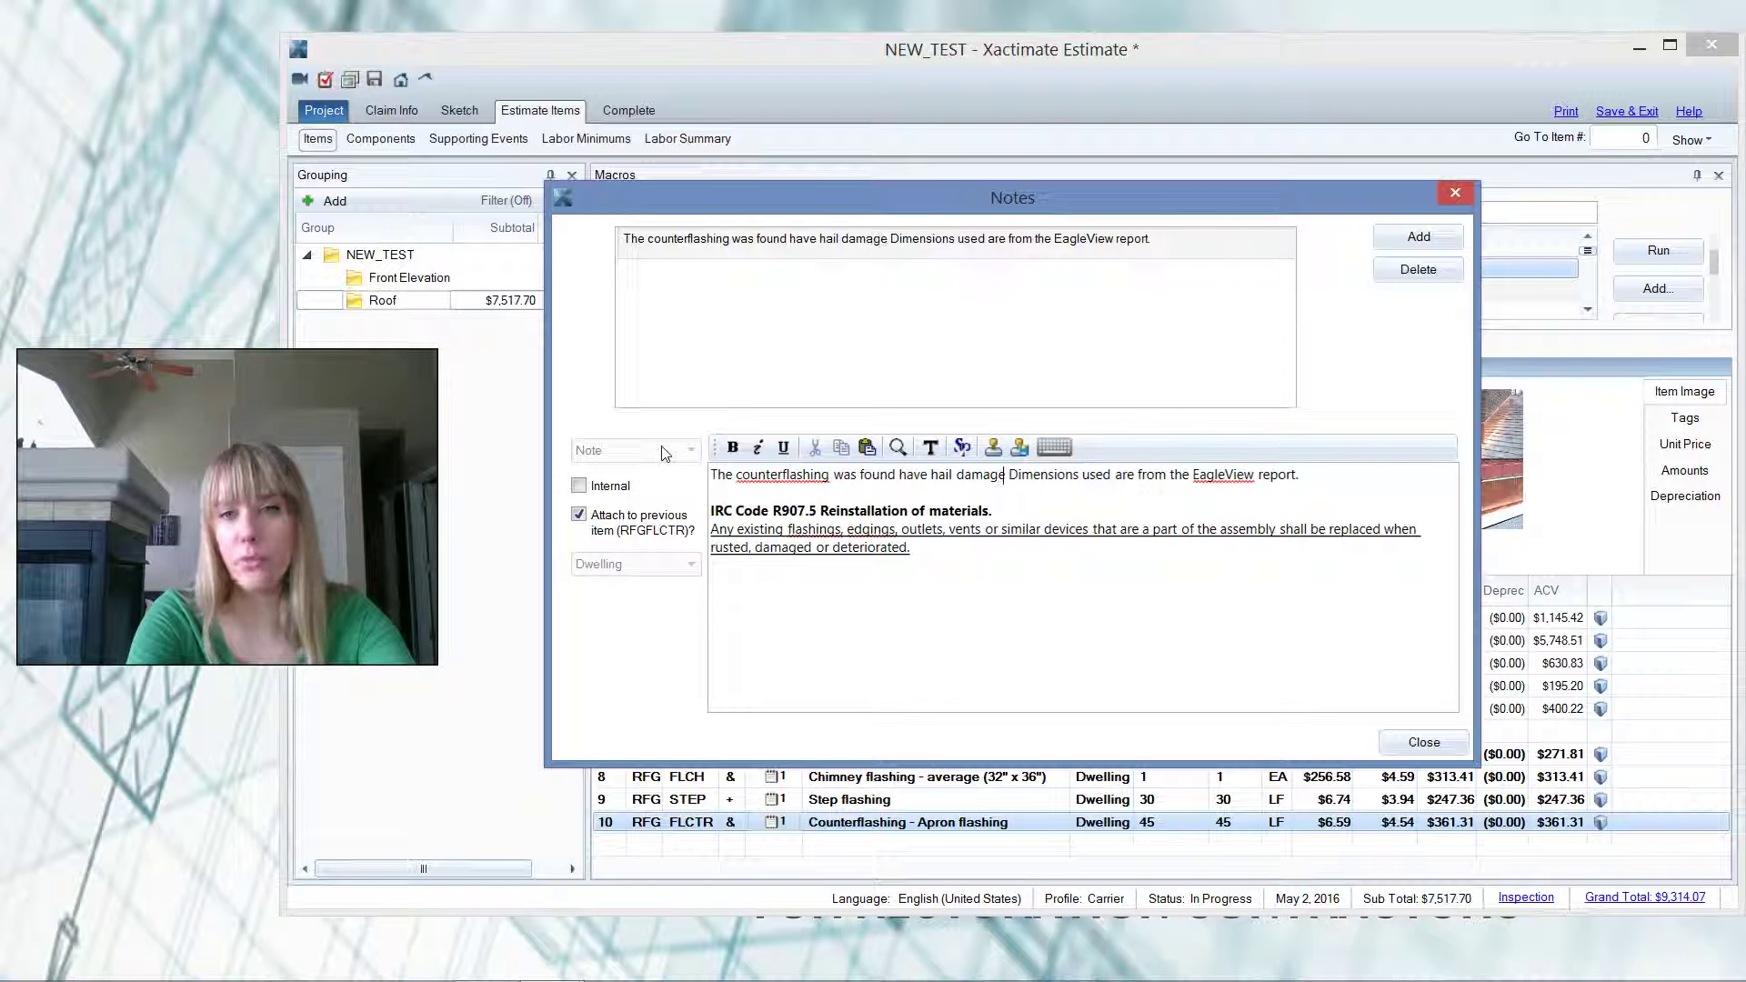
pyautogui.write(' photos')
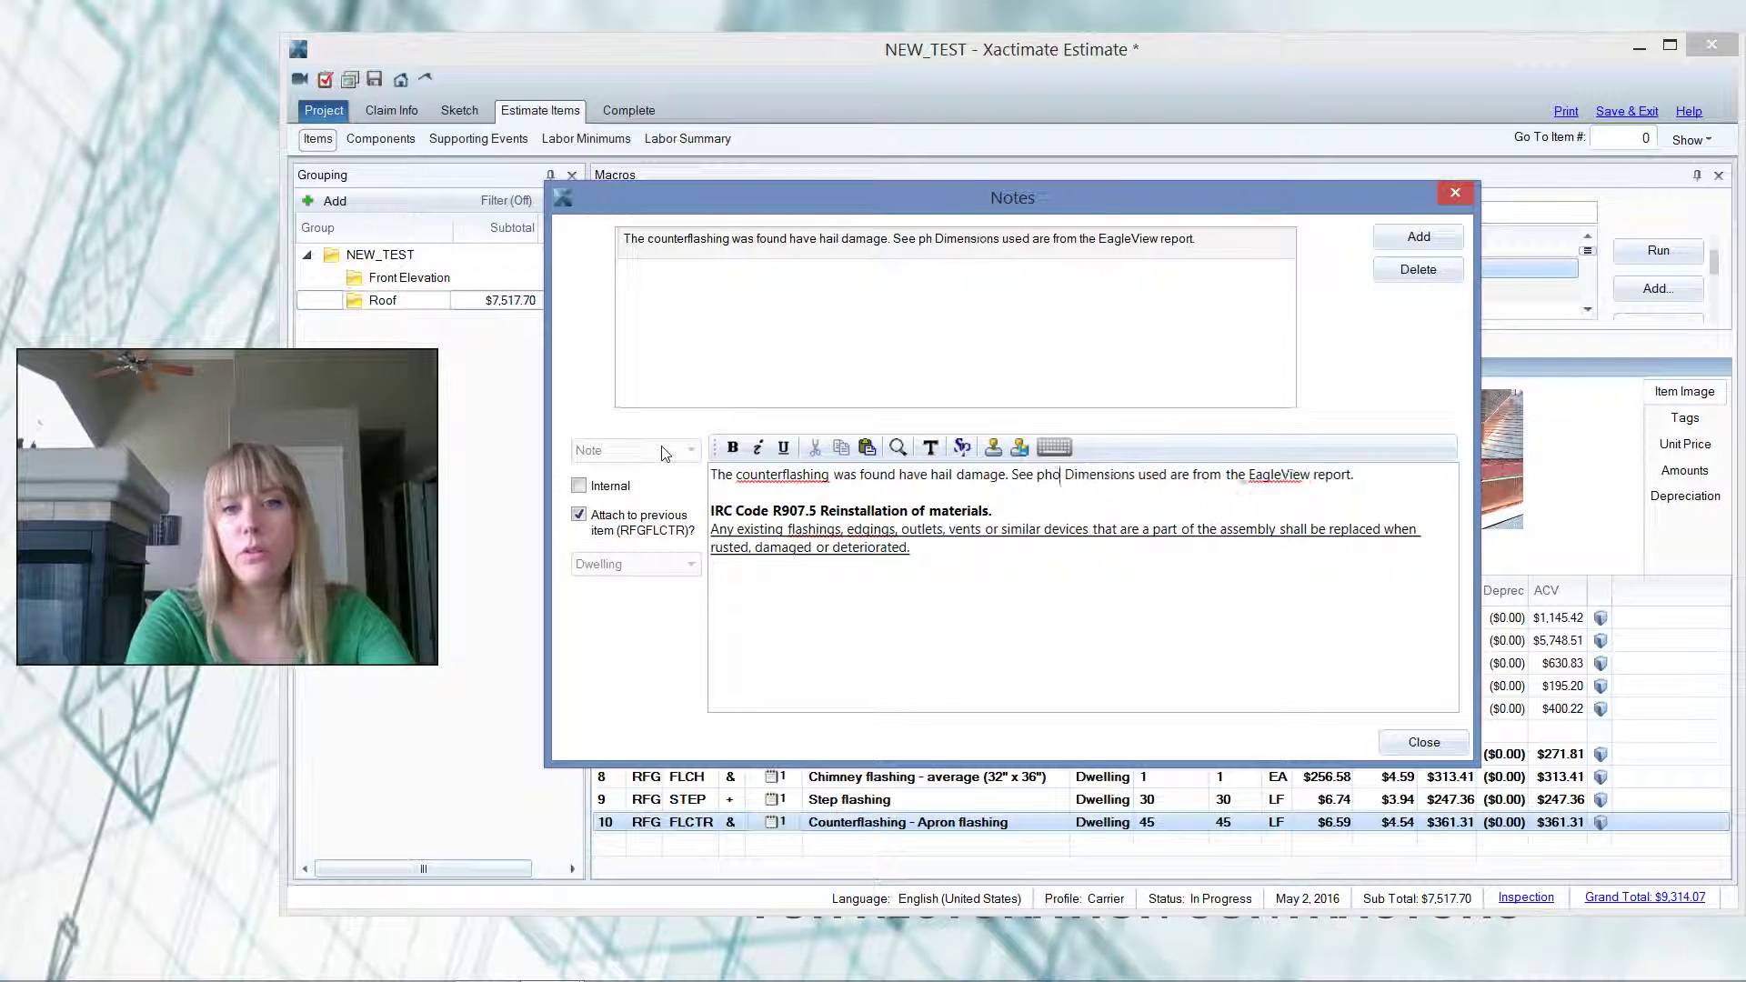
pyautogui.press('BackSpace')
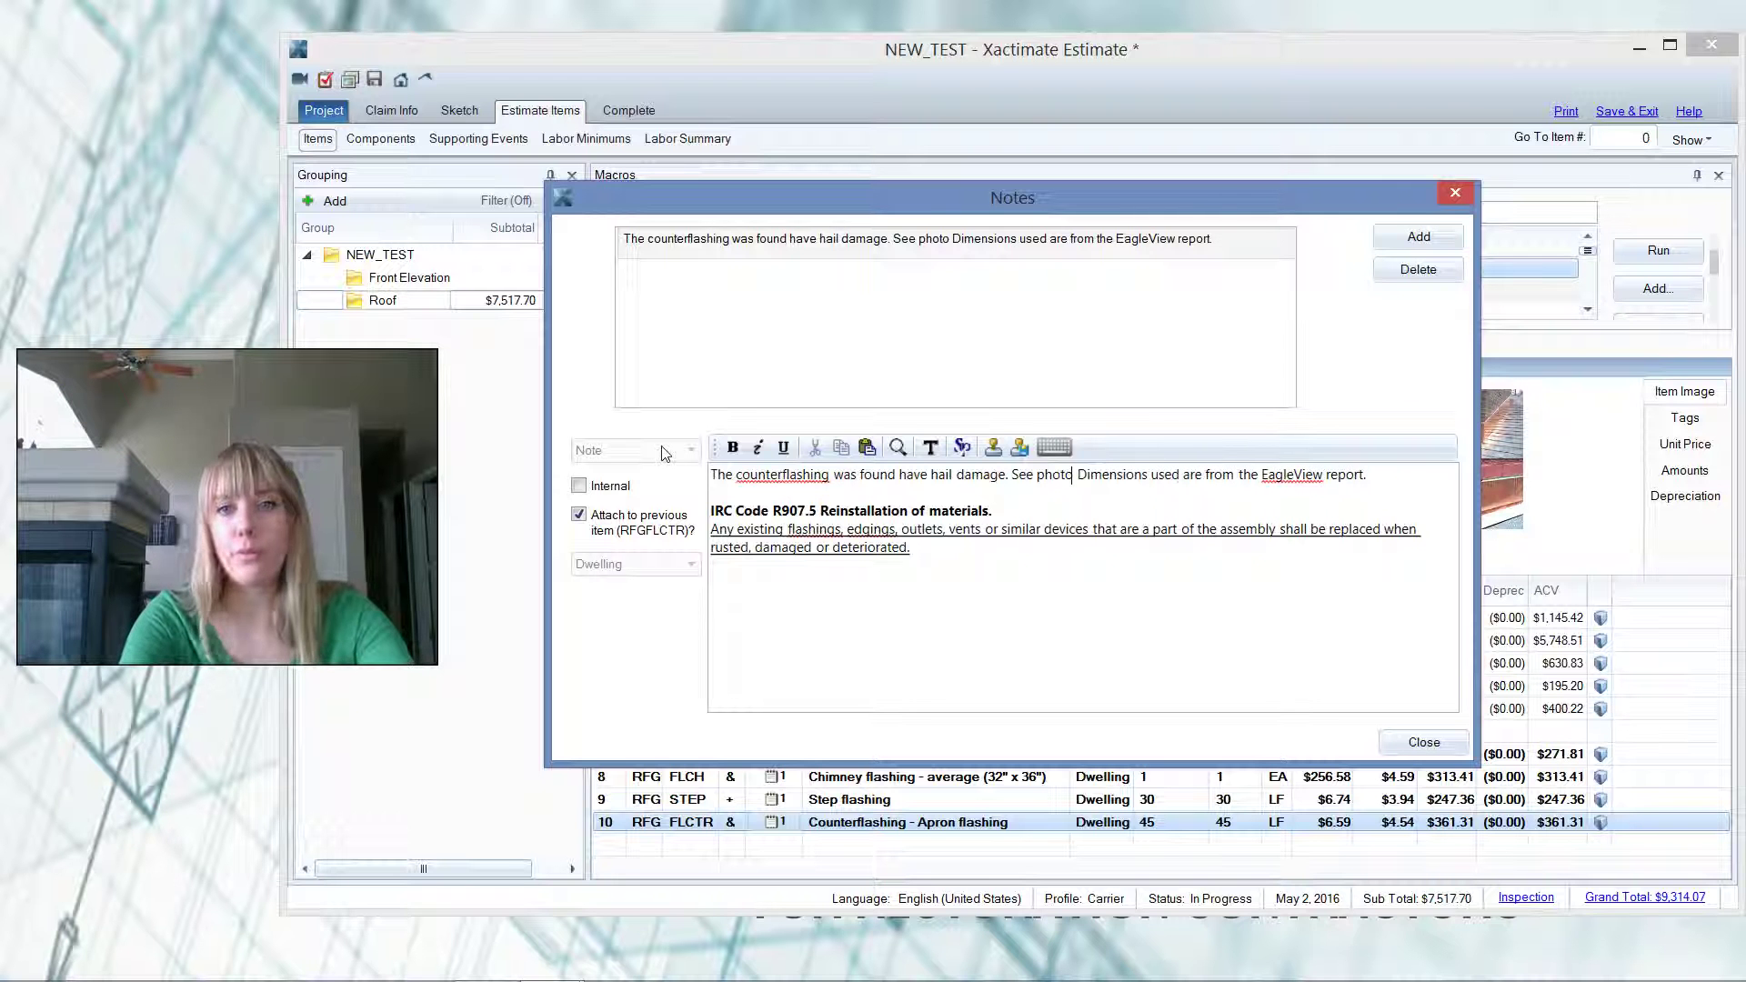
pyautogui.write('at the end ')
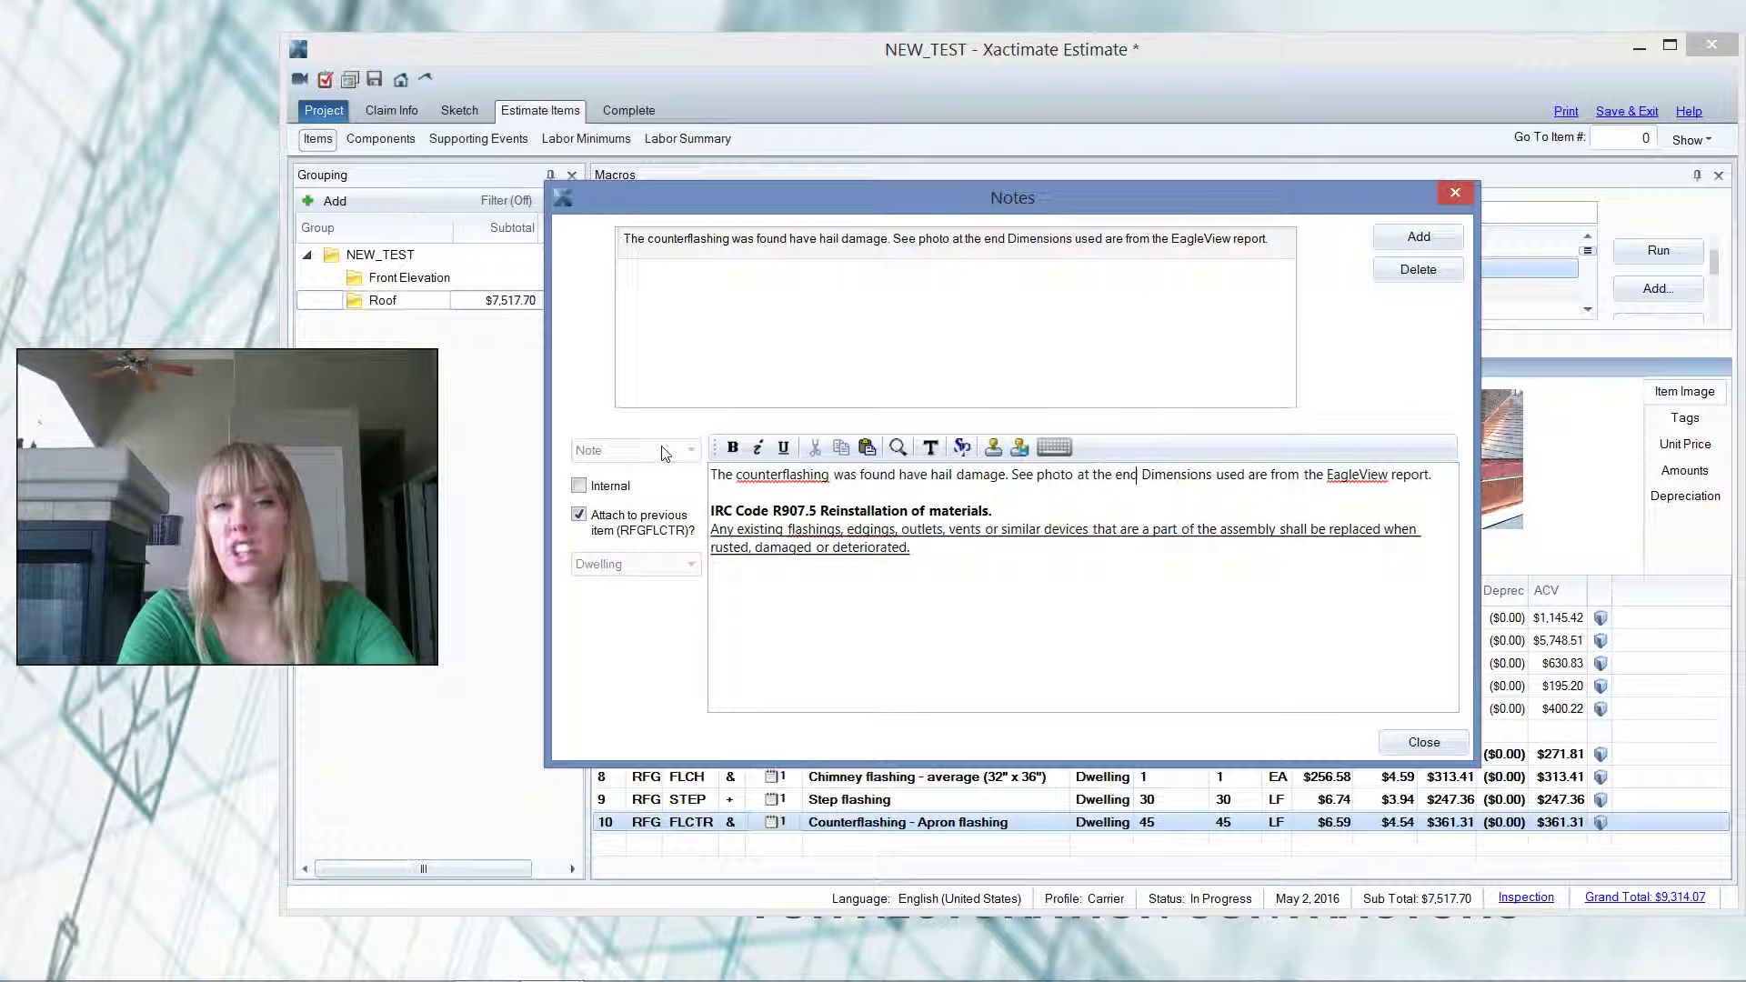
pyautogui.write(' of the r')
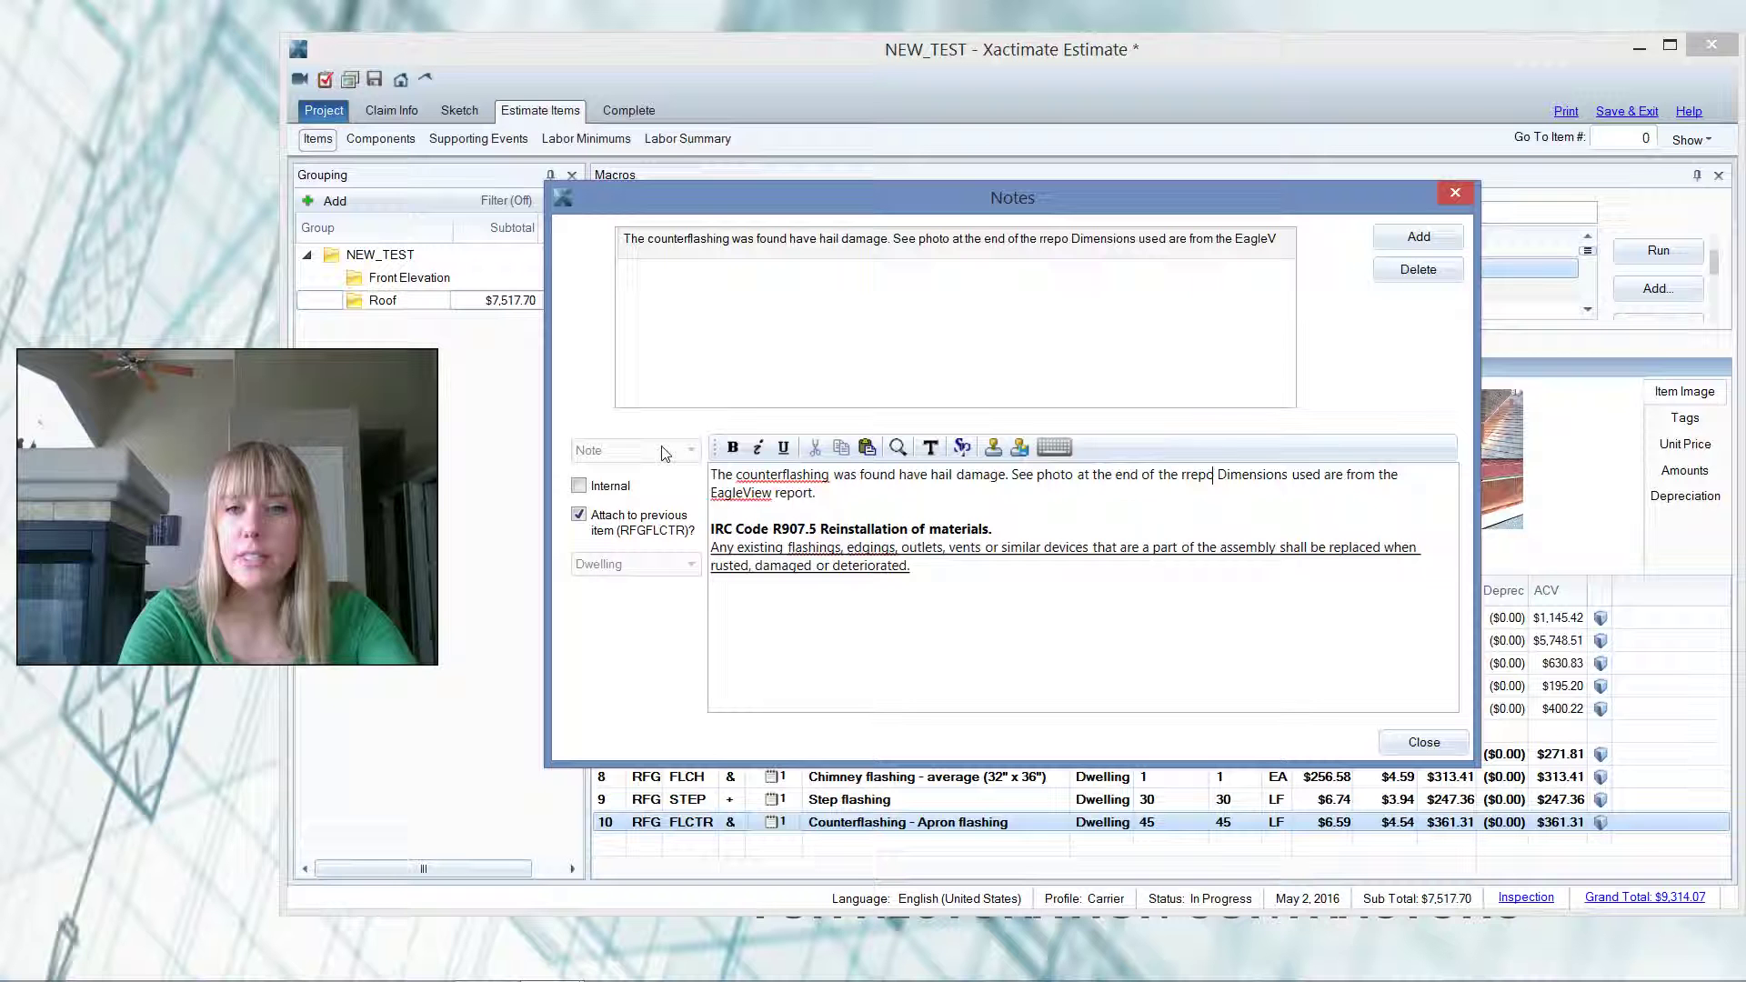
pyautogui.write('eport.')
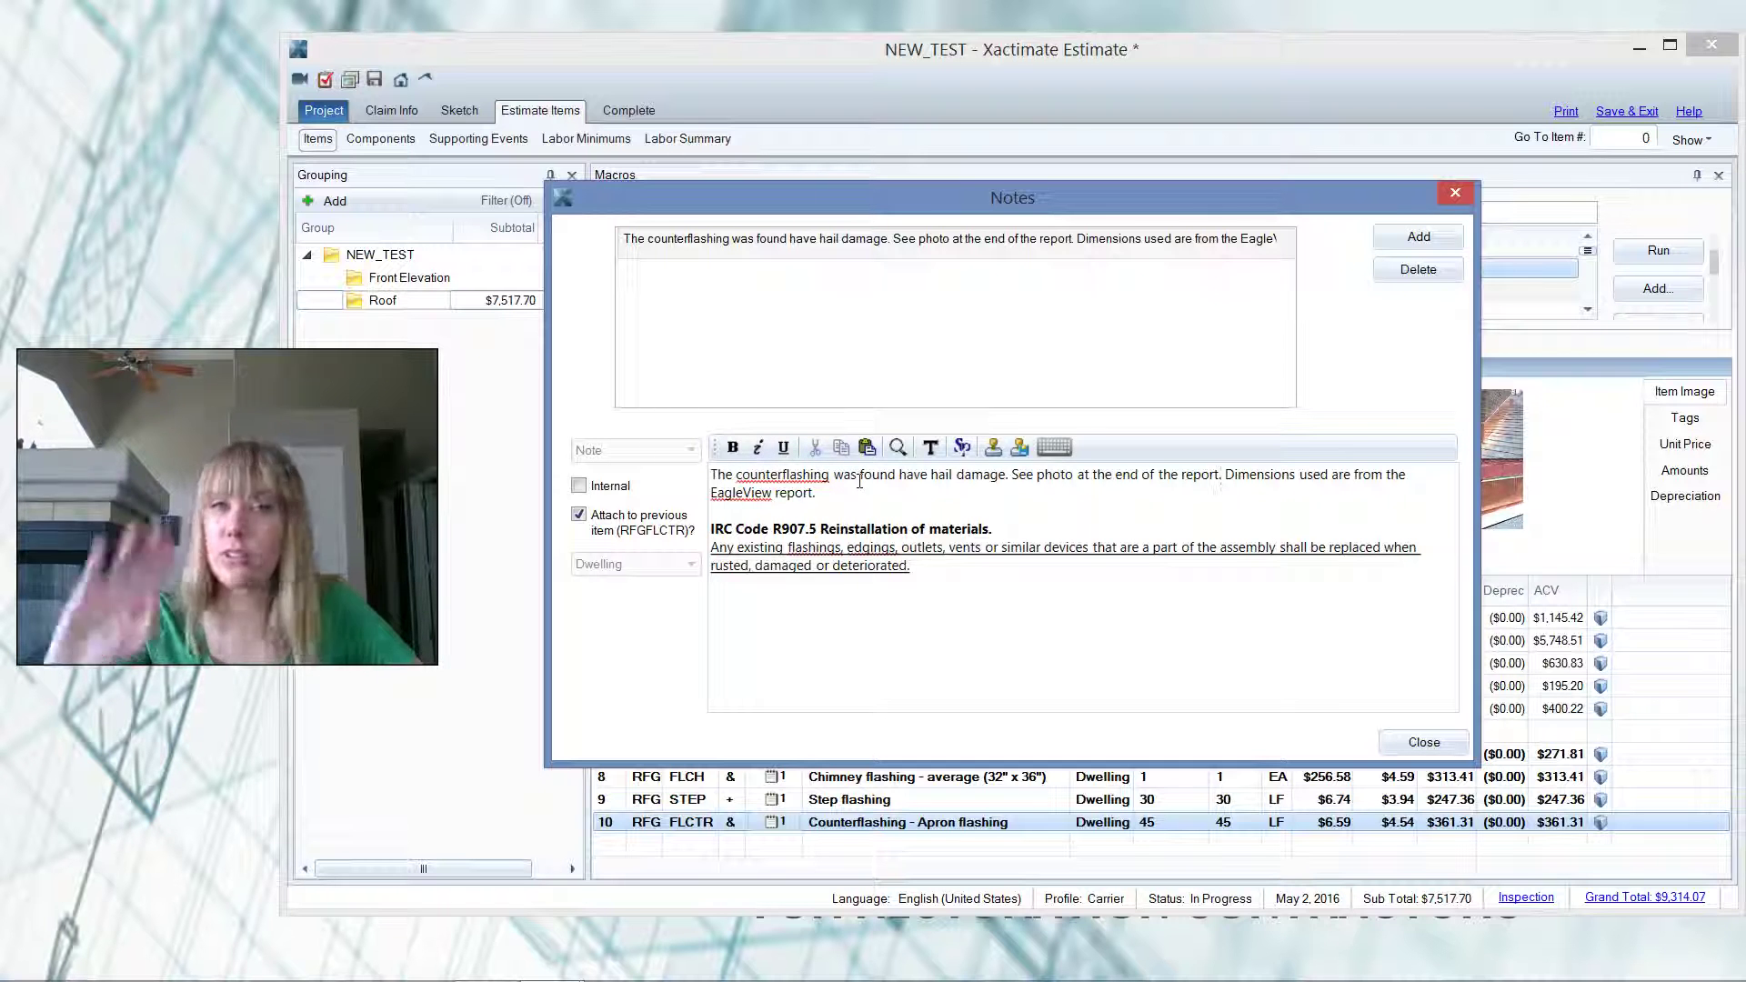
pyautogui.click(1020, 453)
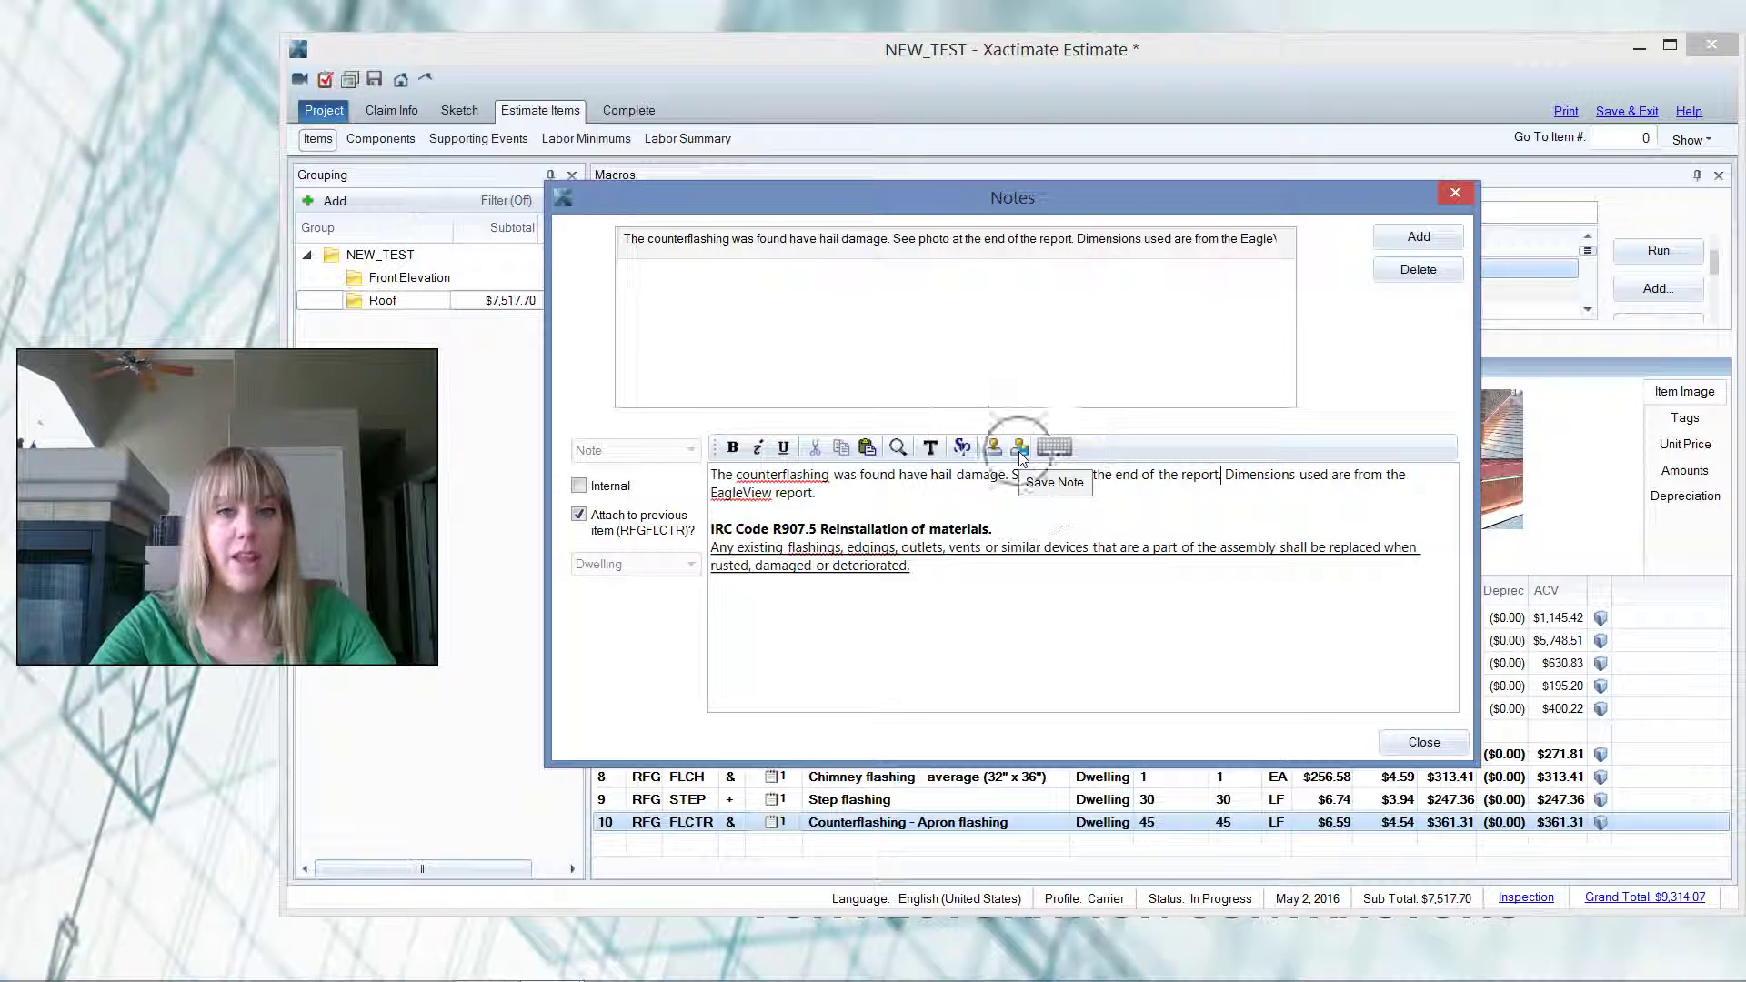
pyautogui.click(1020, 447)
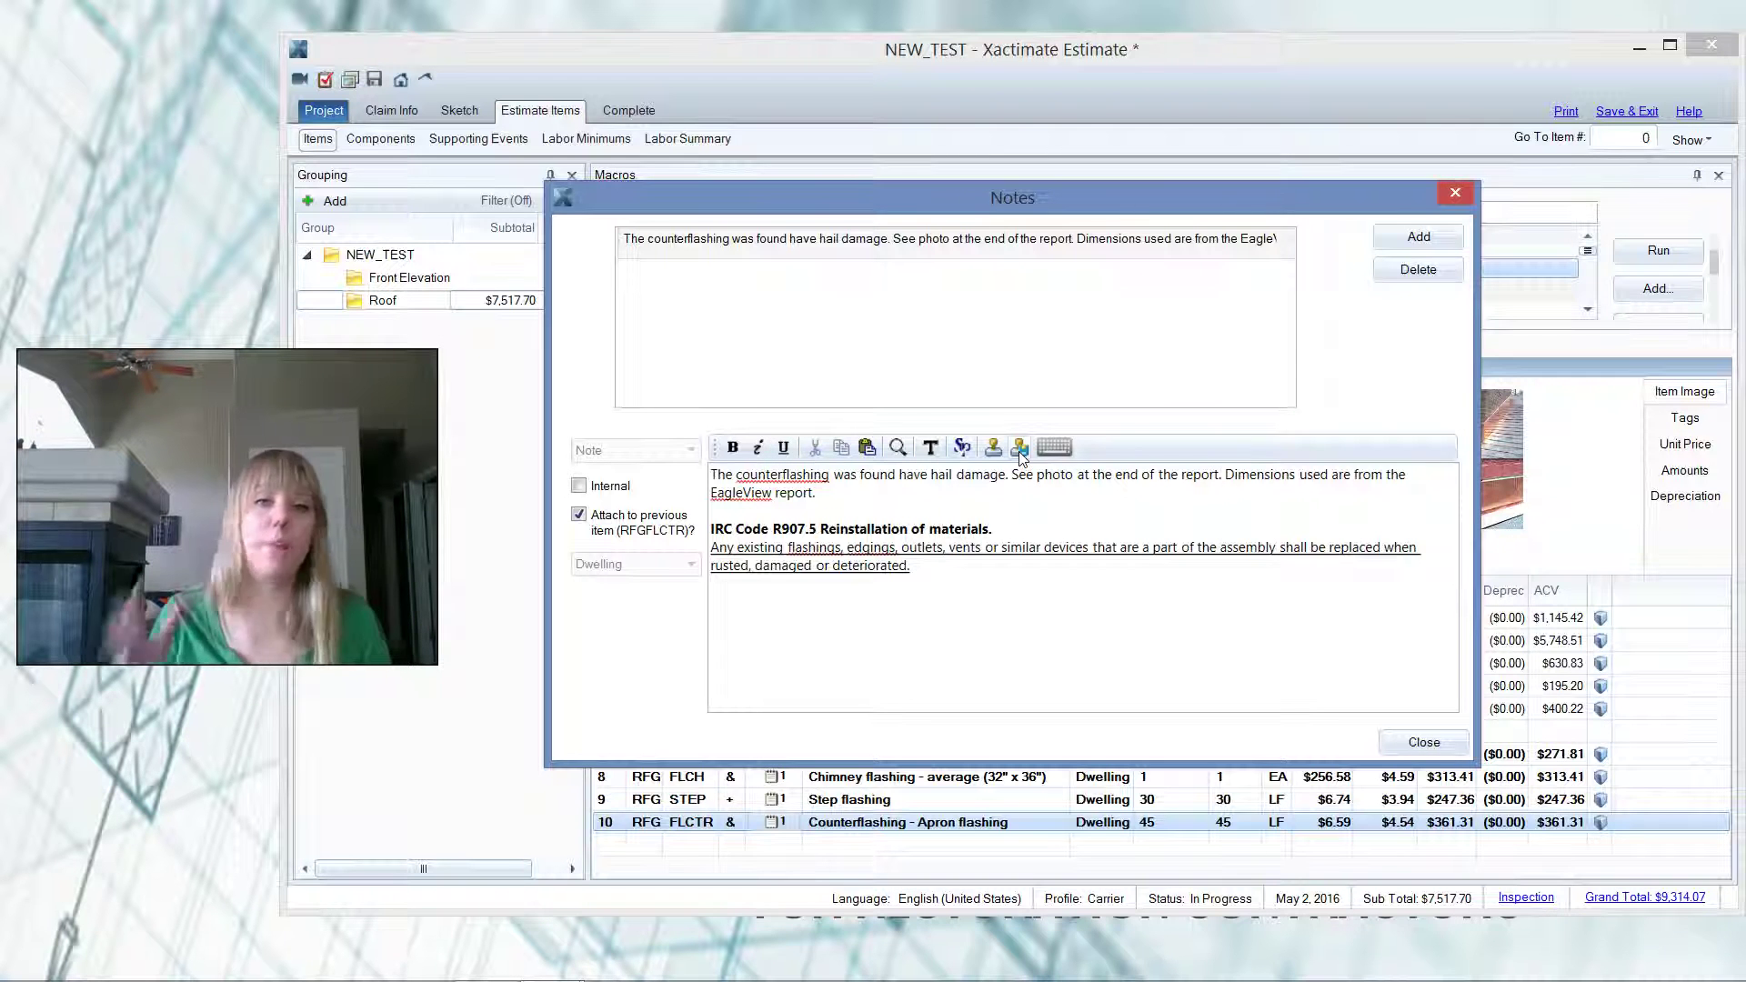
# Enter COUNTERFLASHING HAIL DAMAGE as the new note template's code.
pyautogui.click(1020, 448)
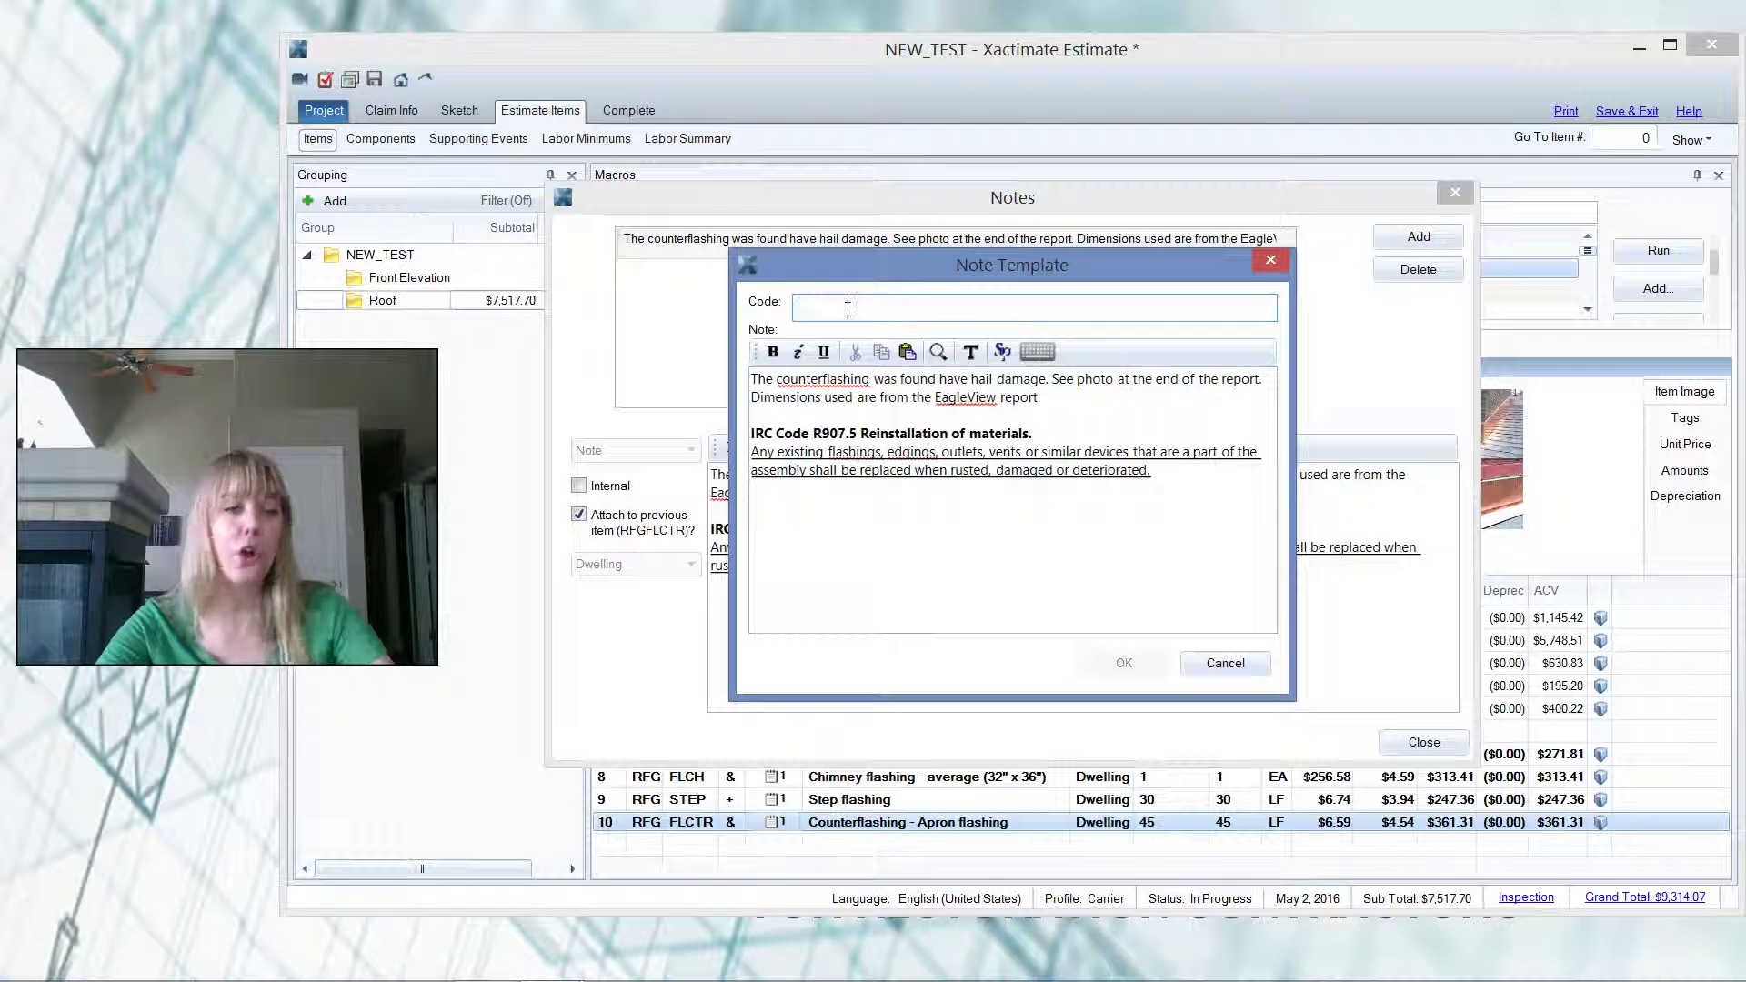
pyautogui.click(847, 309)
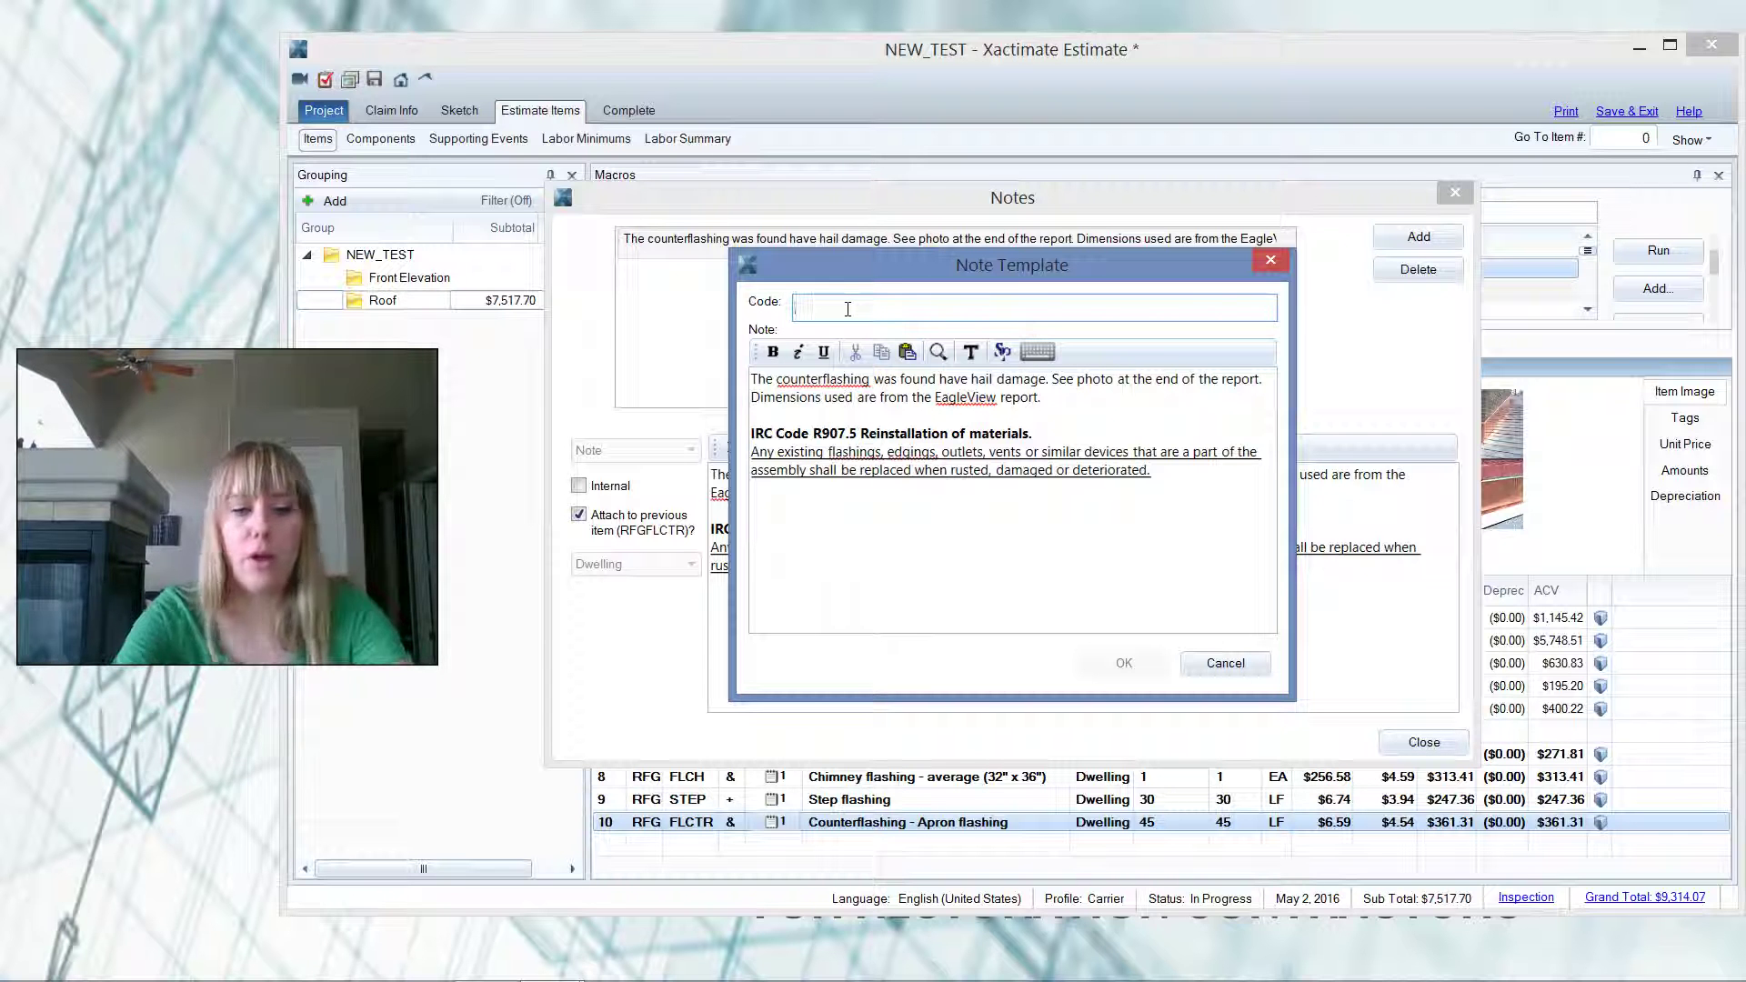
pyautogui.write('COUNEF')
pyautogui.press('BackSpace')
pyautogui.press('BackSpace')
pyautogui.press('BackSpace')
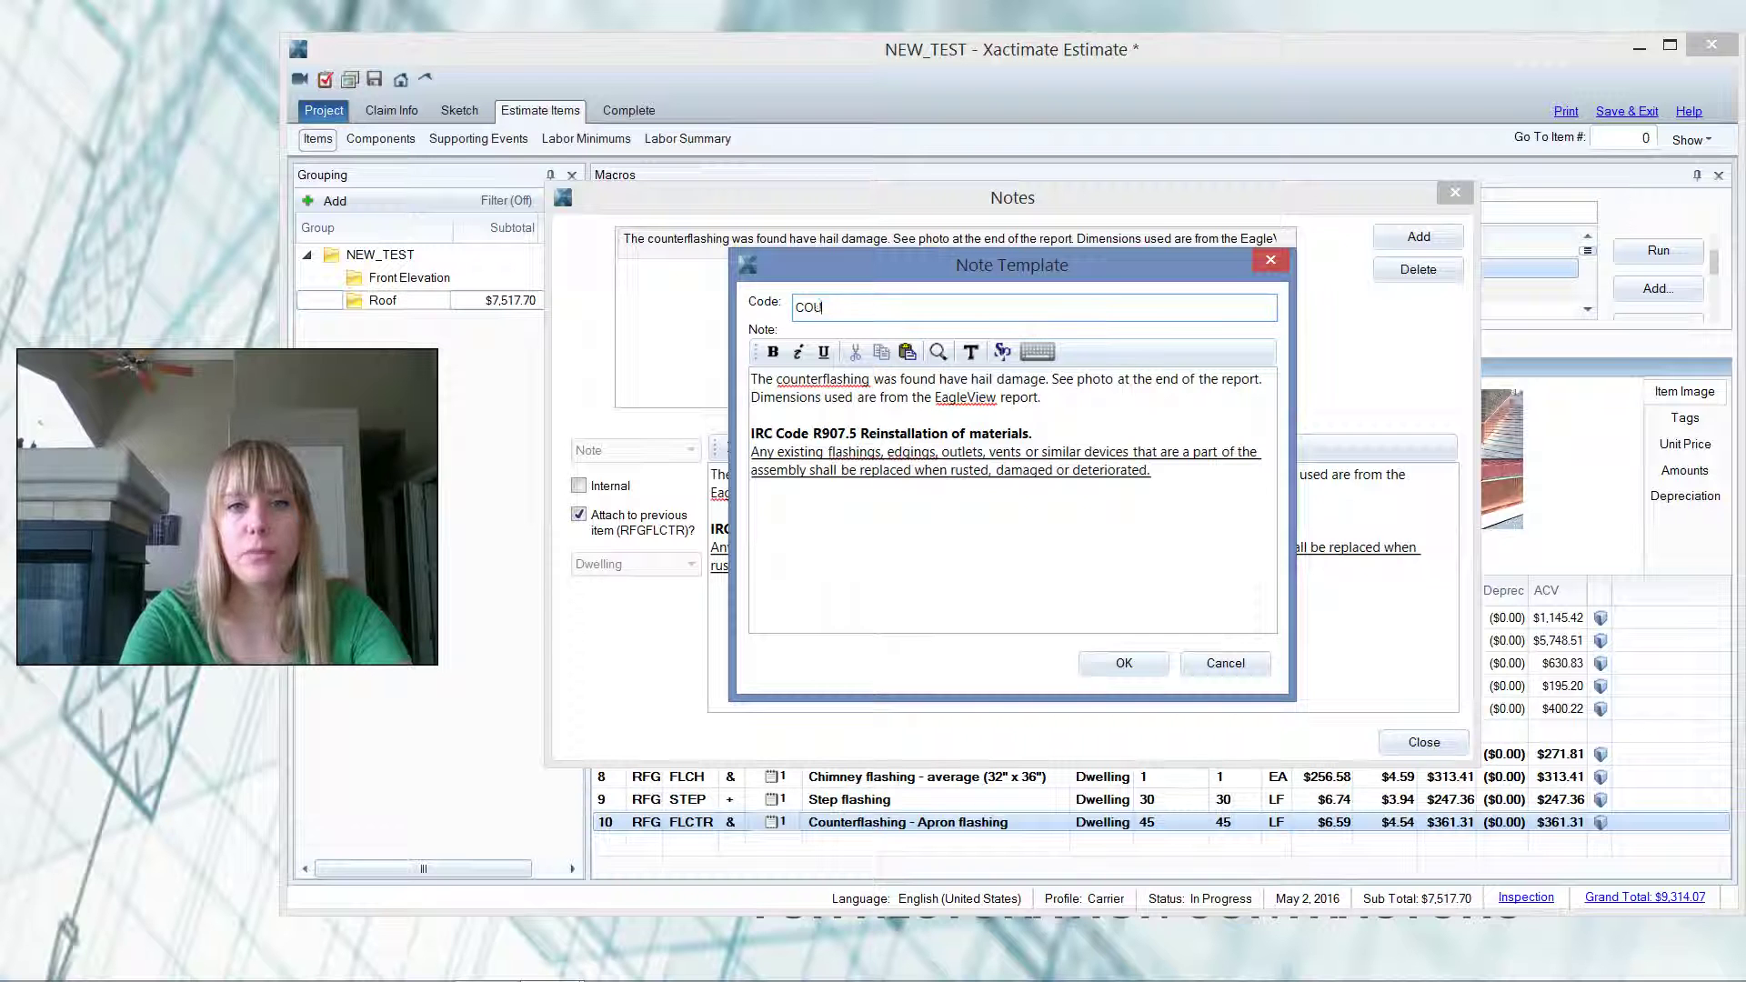
pyautogui.write('NTERFLASH')
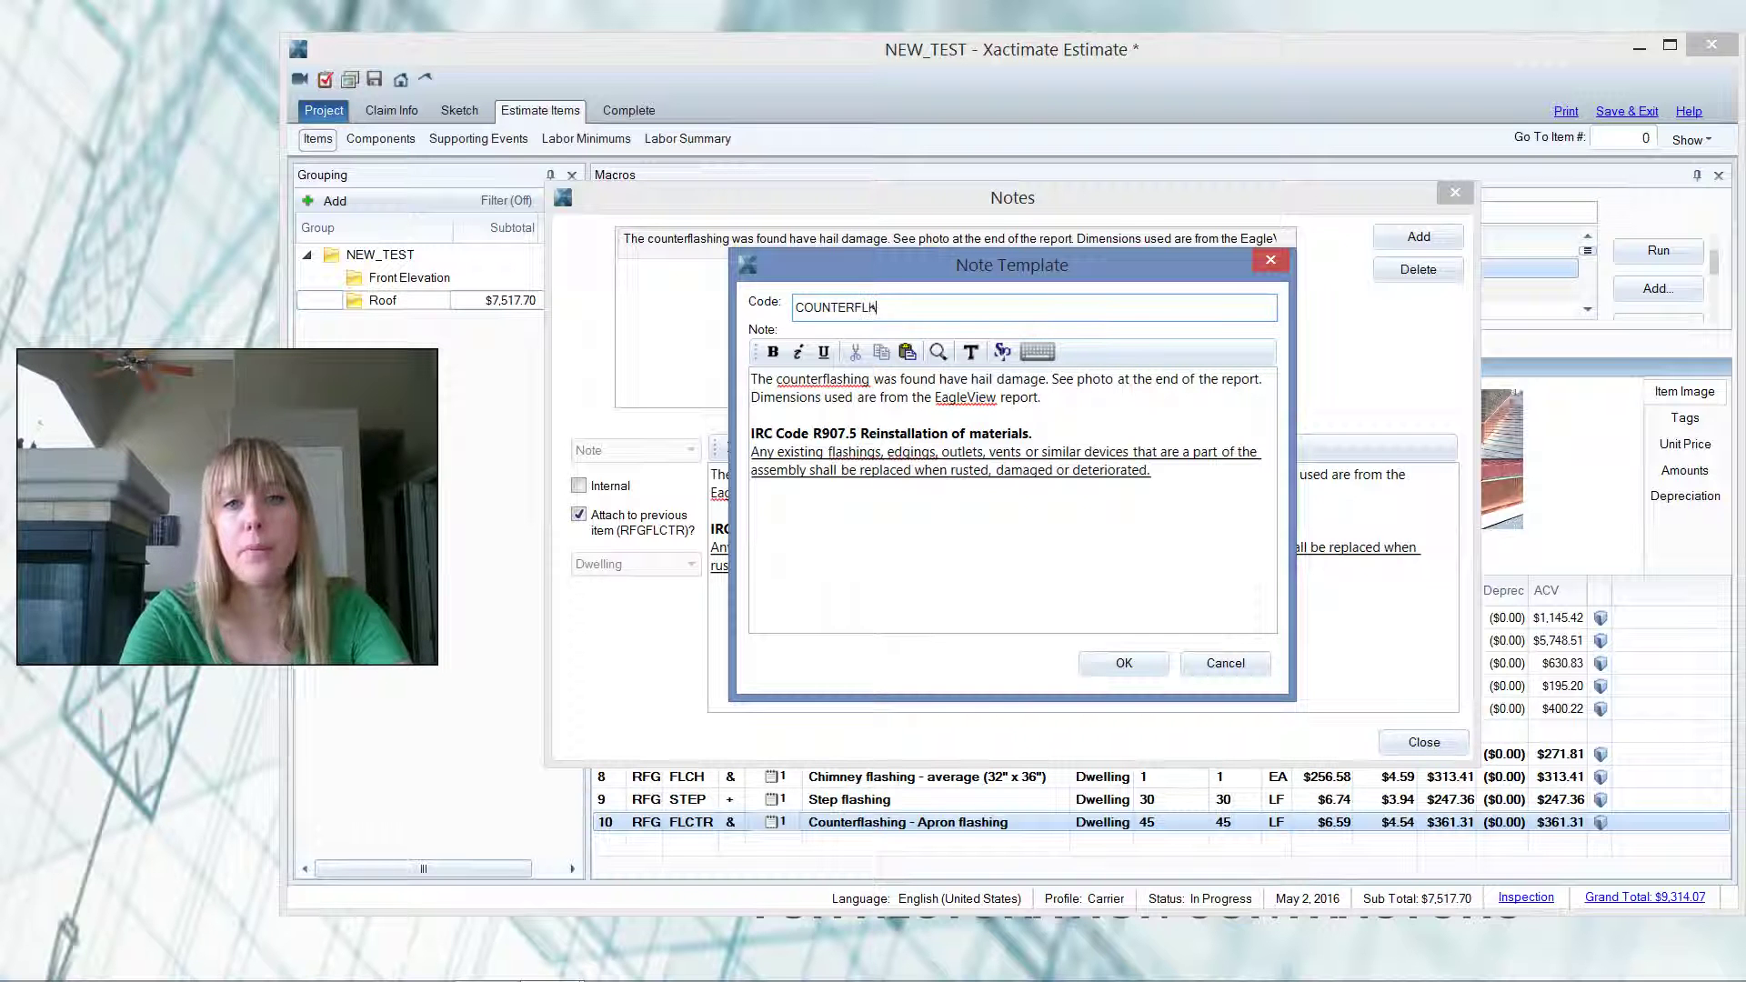
pyautogui.press('BackSpace')
pyautogui.press('BackSpace')
pyautogui.press('BackSpace')
pyautogui.press('BackSpace')
pyautogui.write('LASHING')
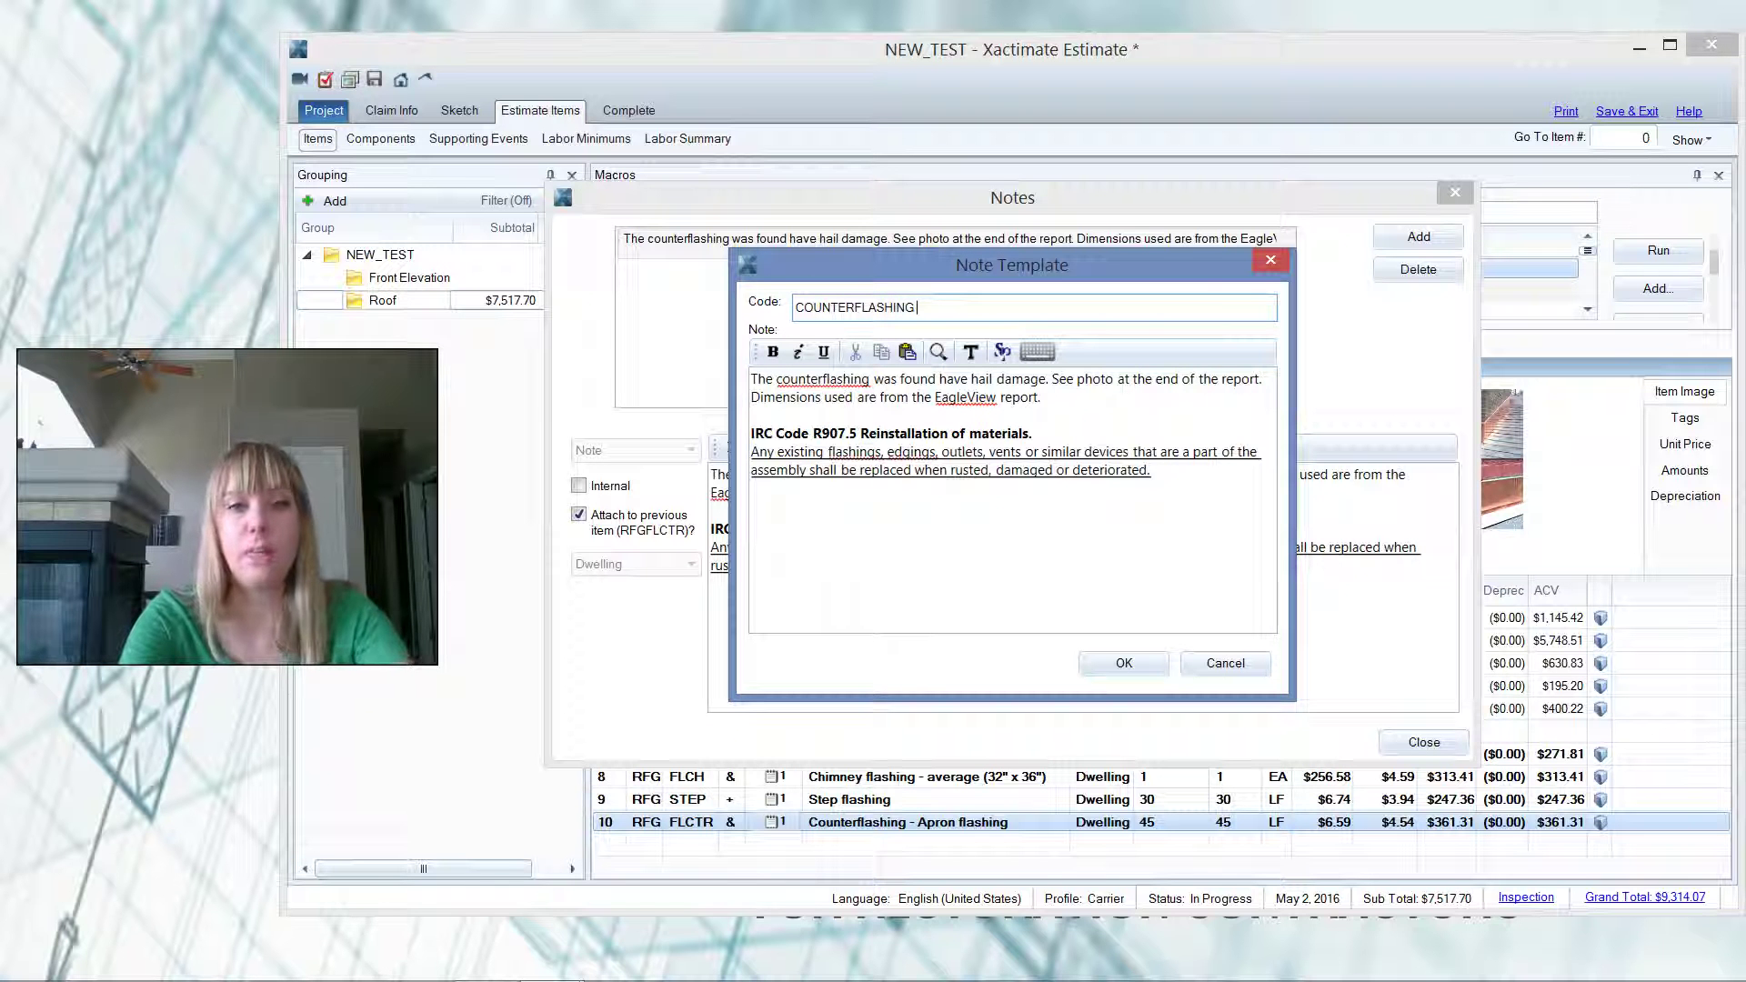
pyautogui.write('AIL DAMAGE')
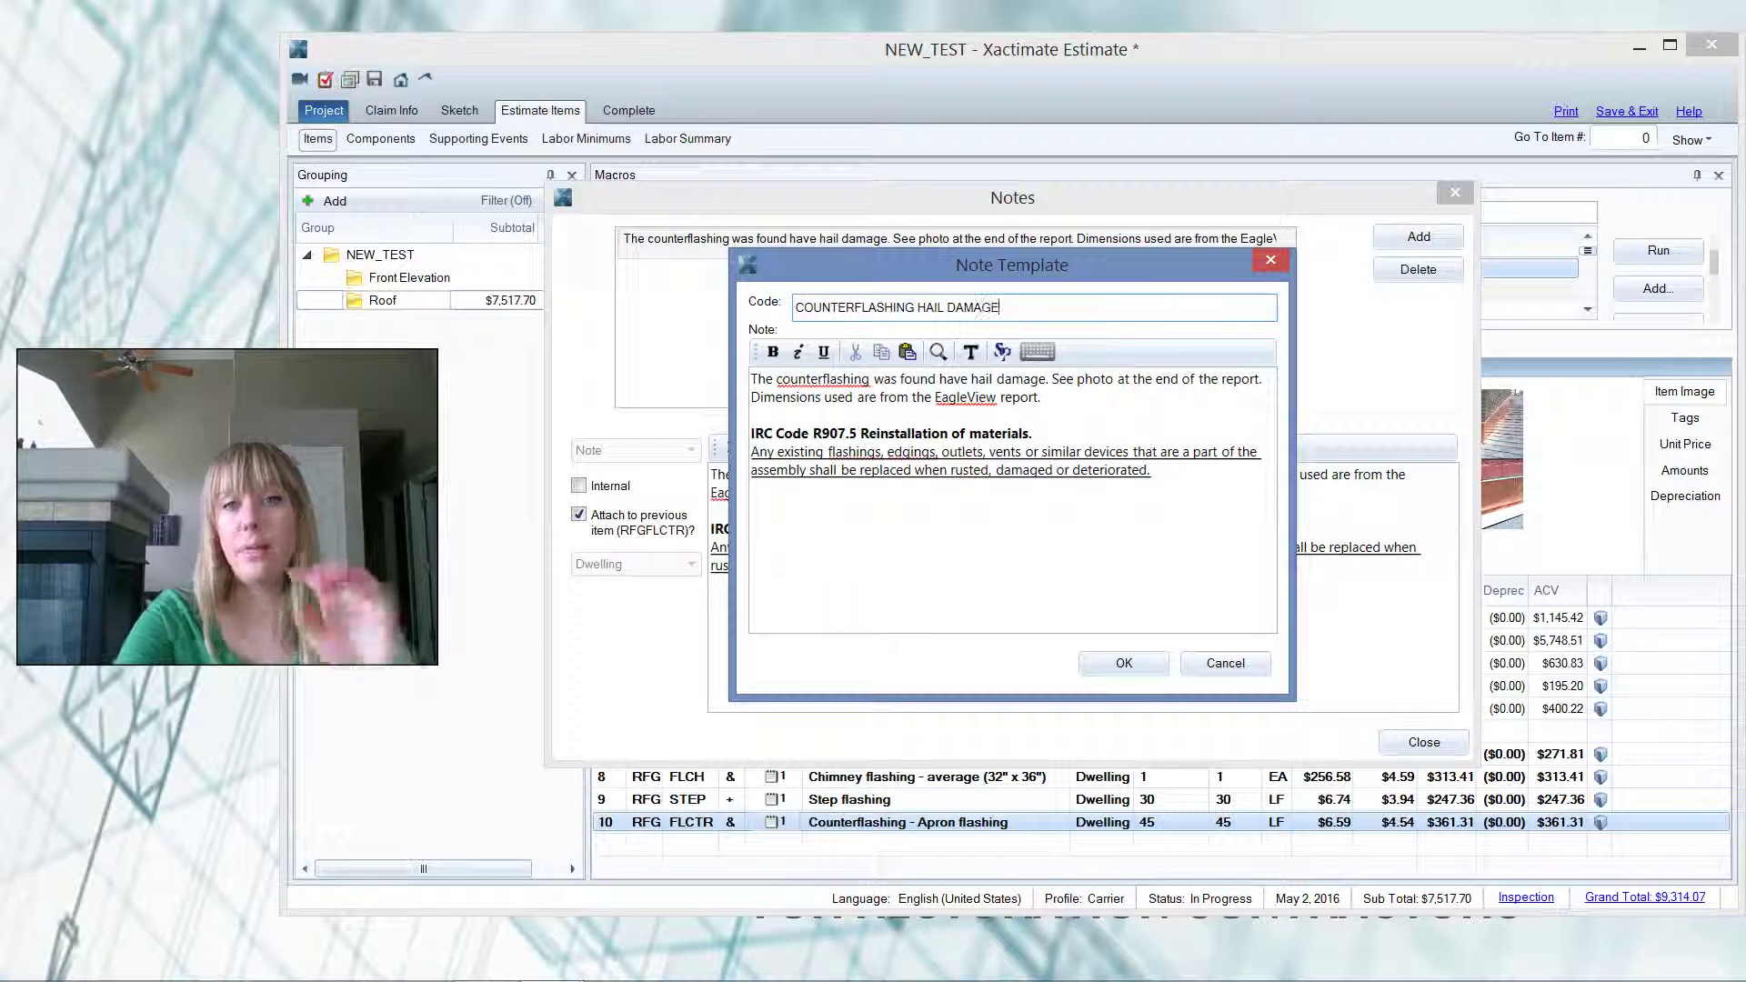
# Confirm the template, then save lines 7–10 as a macro including attached notes.
pyautogui.click(1124, 663)
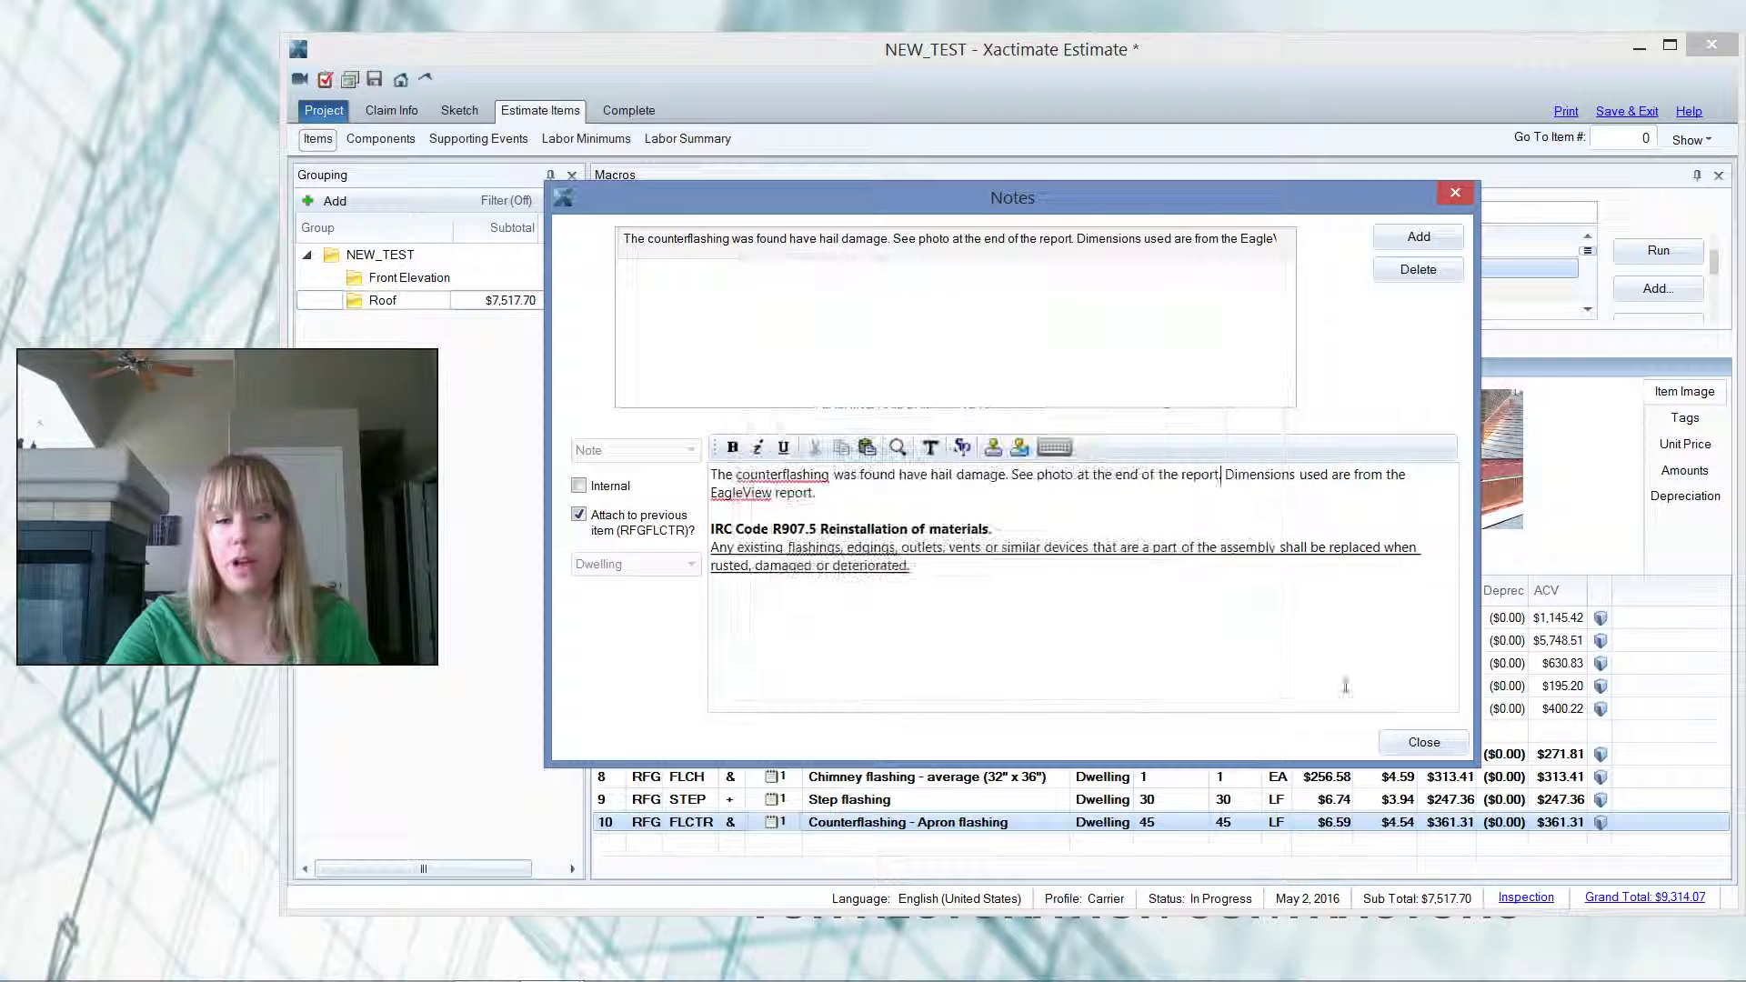
pyautogui.click(1423, 743)
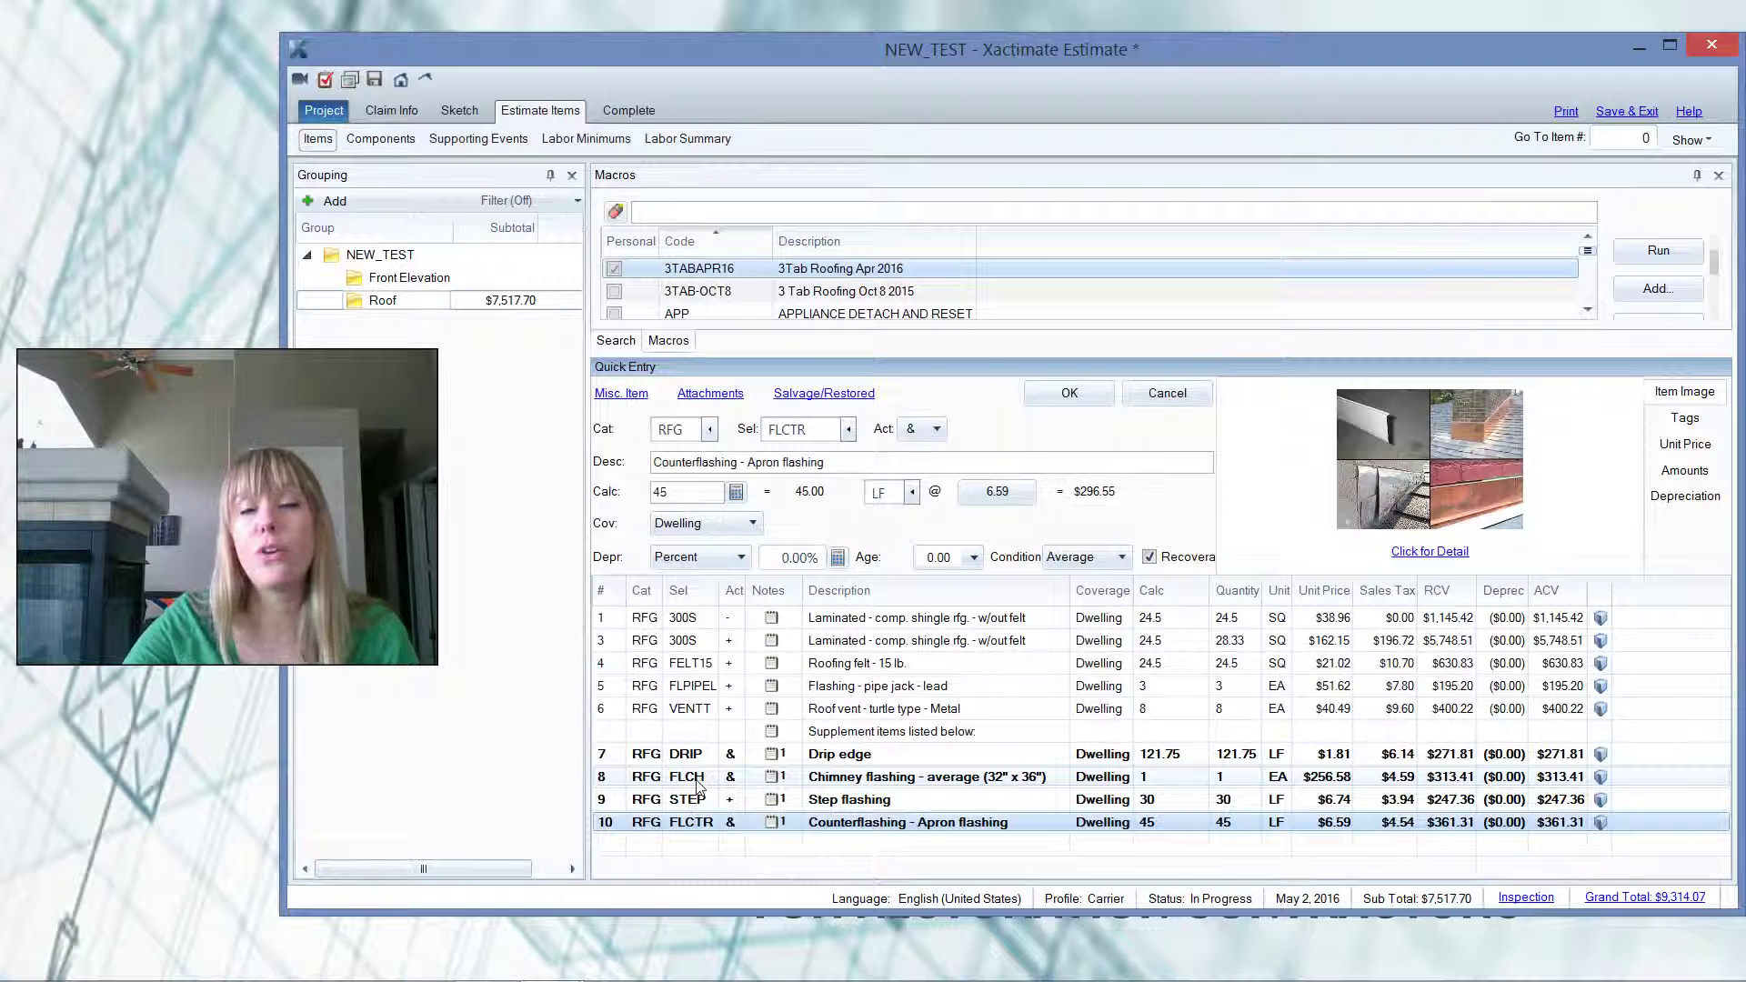
pyautogui.click(622, 759)
pyautogui.keyDown('shift'); pyautogui.click(623, 827); pyautogui.keyUp('shift')
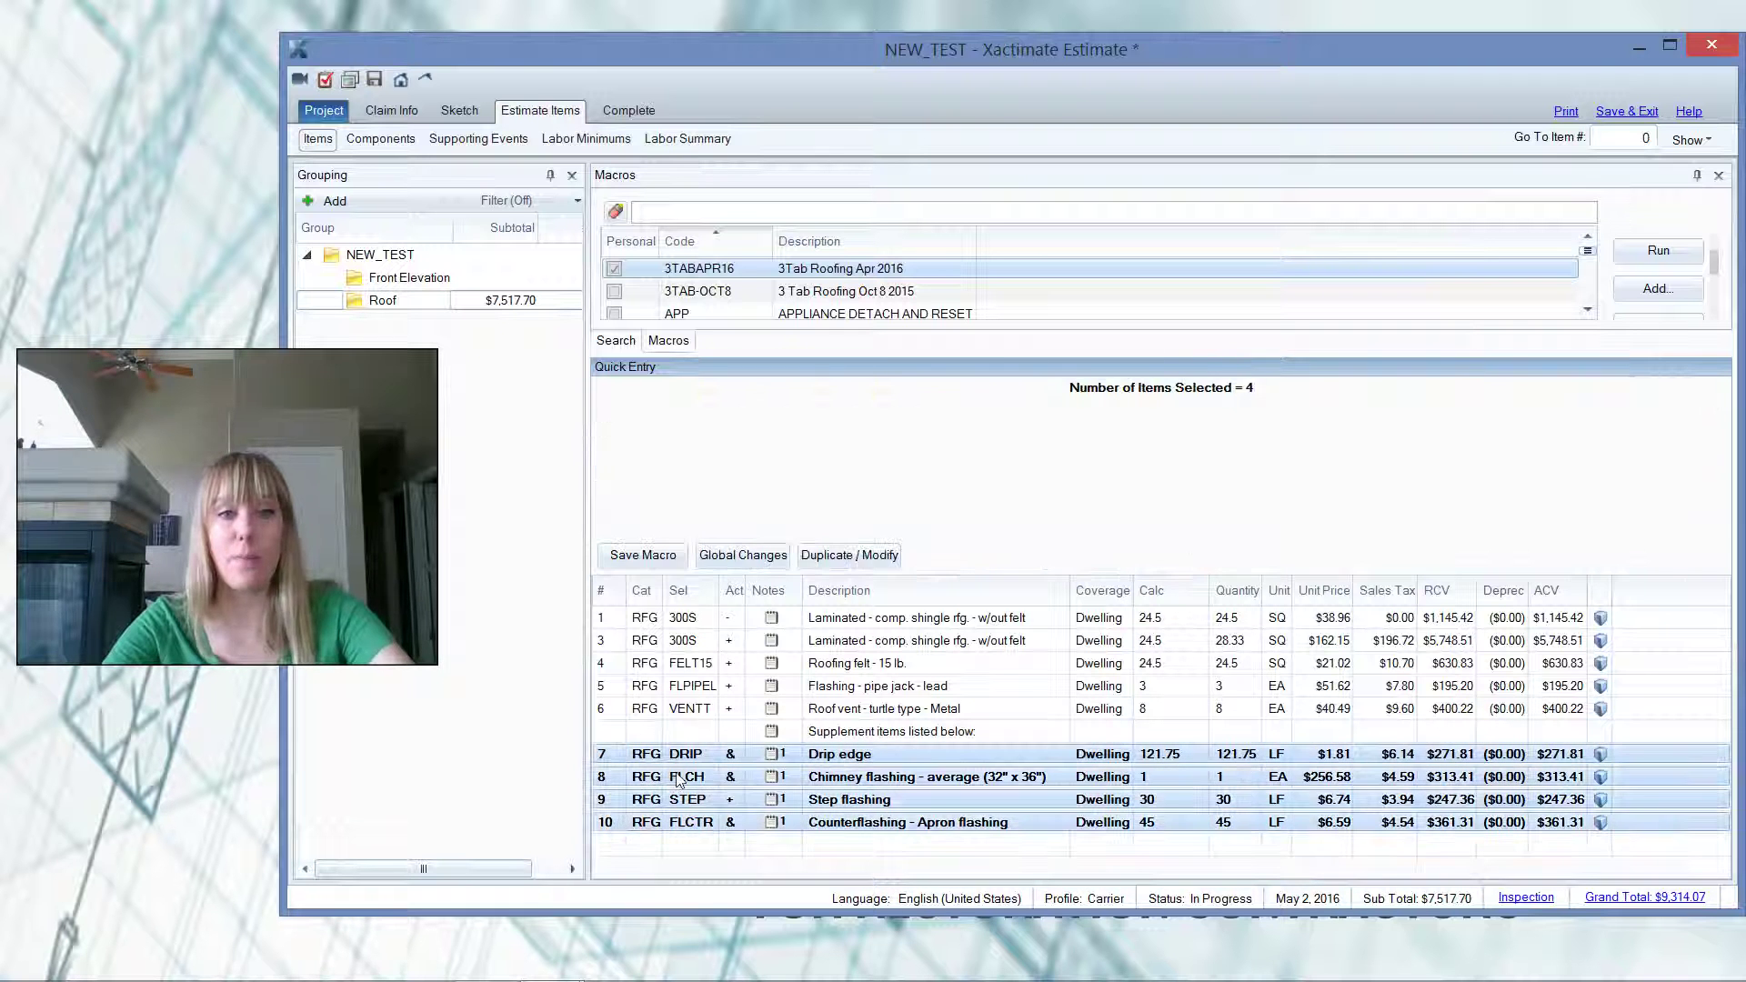
pyautogui.click(642, 556)
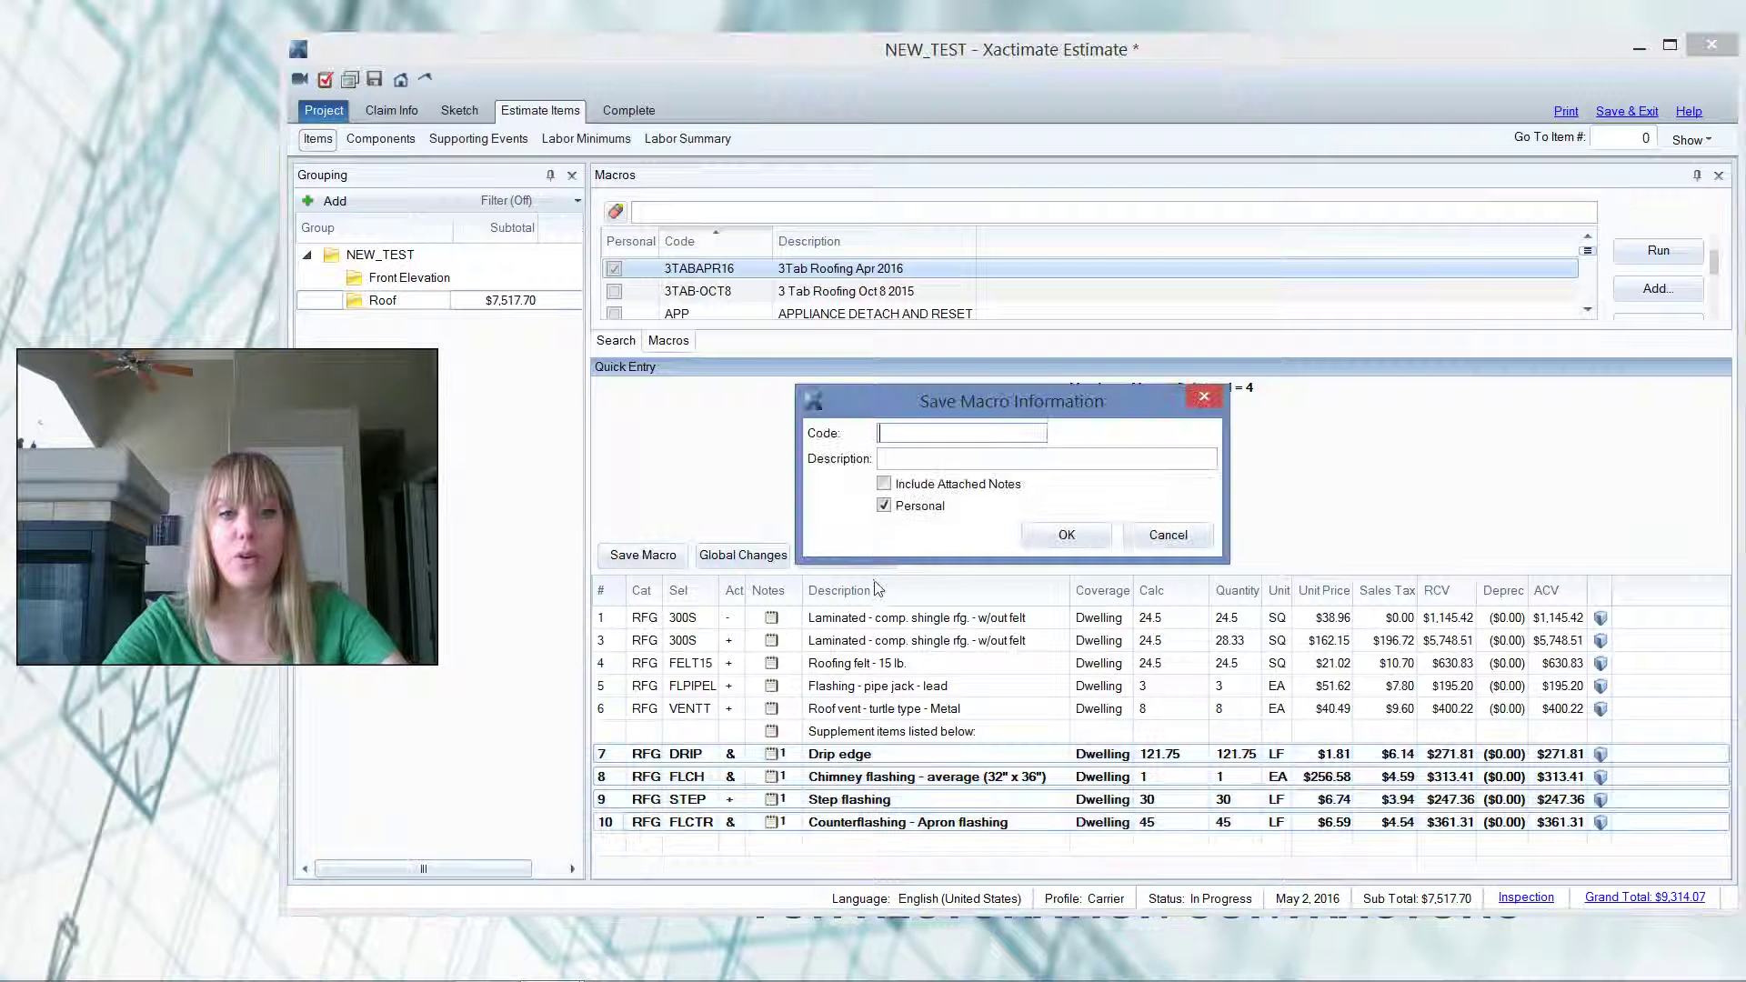
pyautogui.click(885, 488)
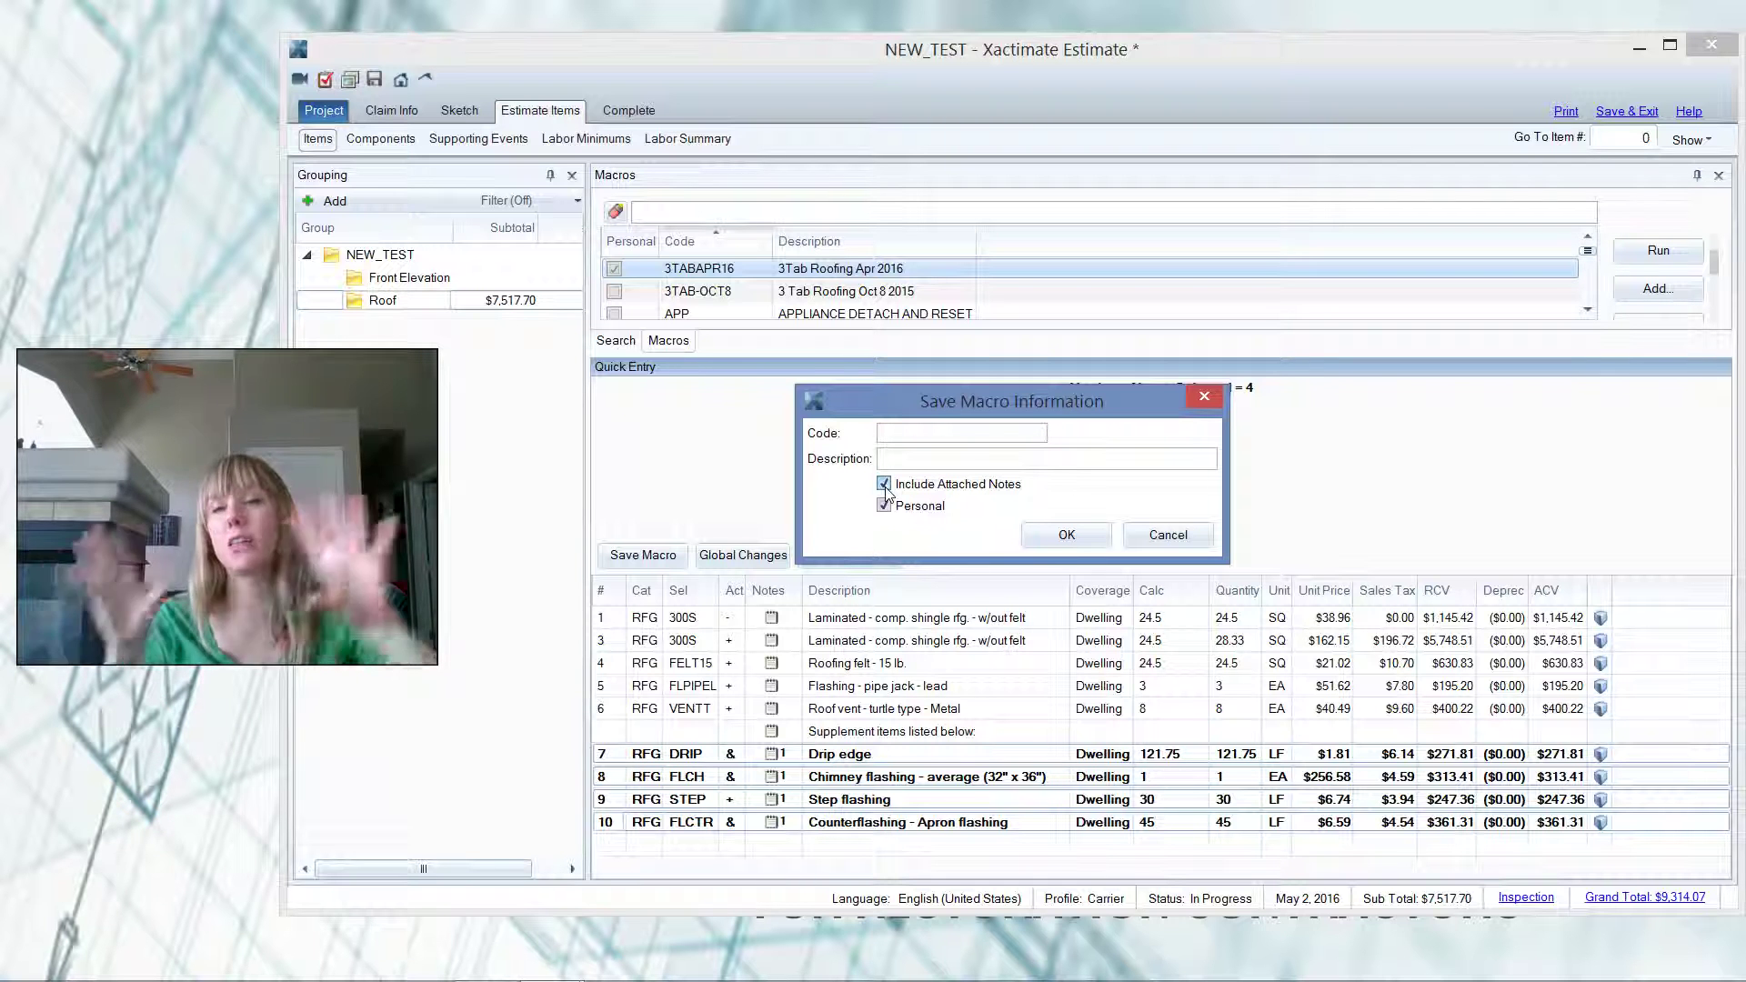
# Cancel the Save Macro Information dialog, leaving the macro code blank and unsaved.
pyautogui.click(1199, 536)
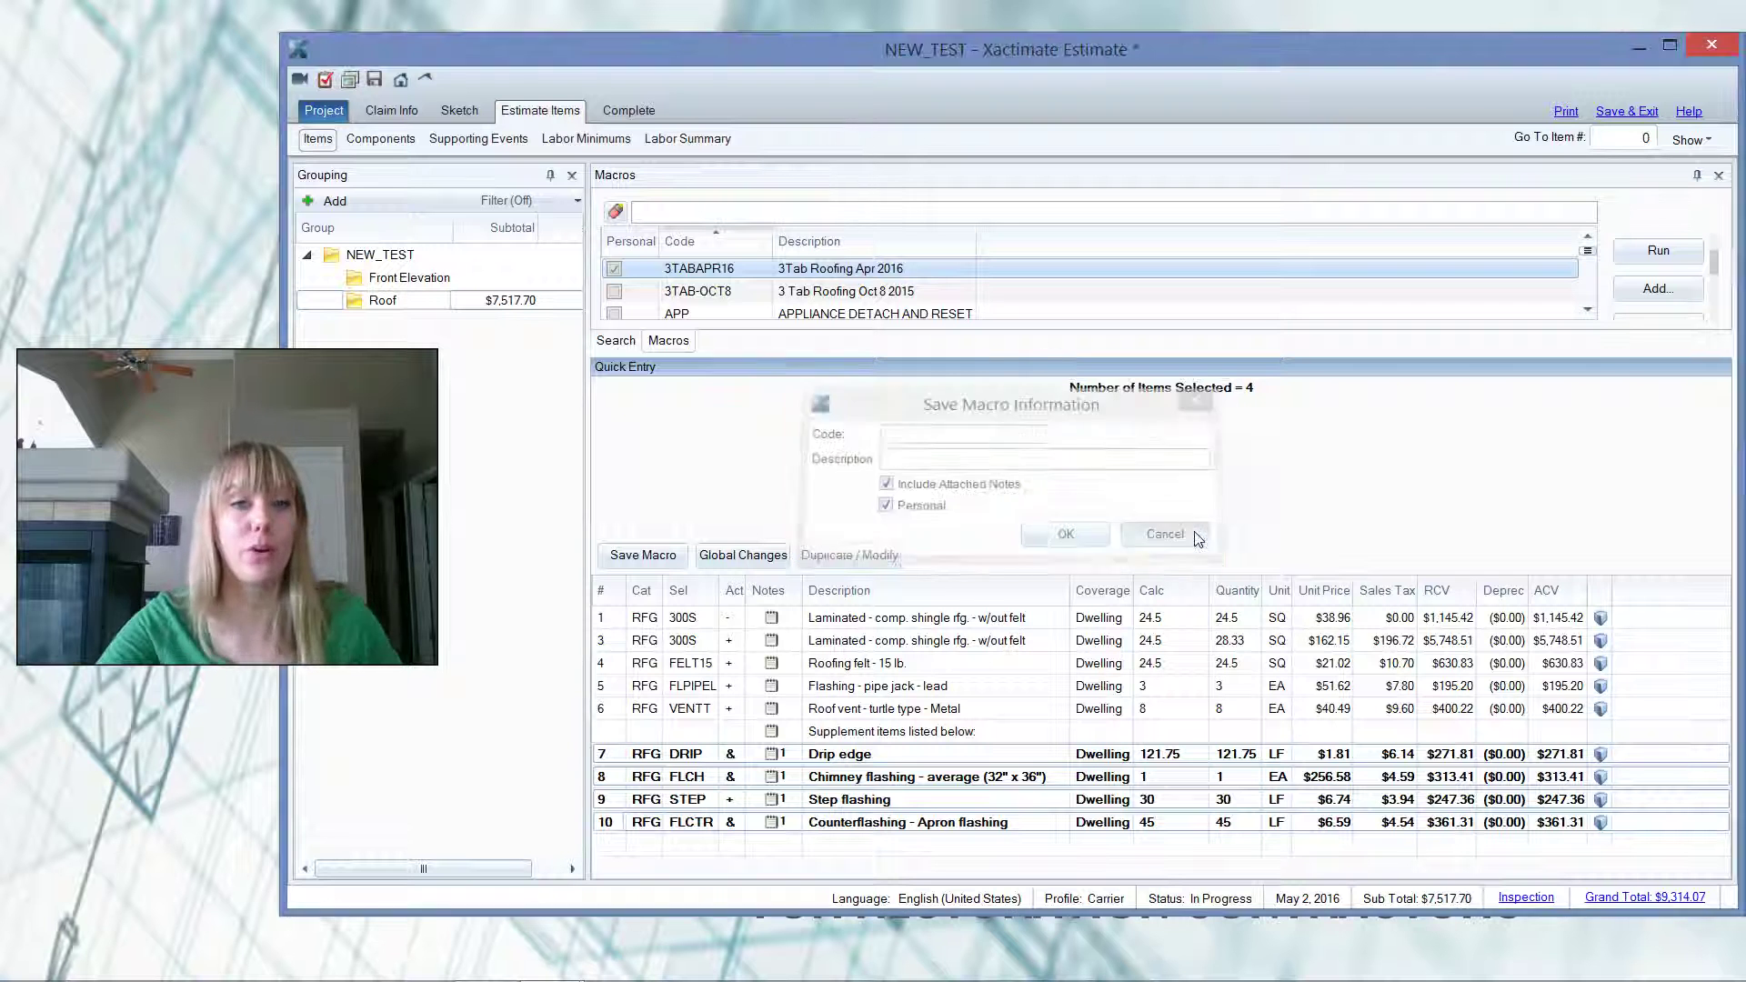